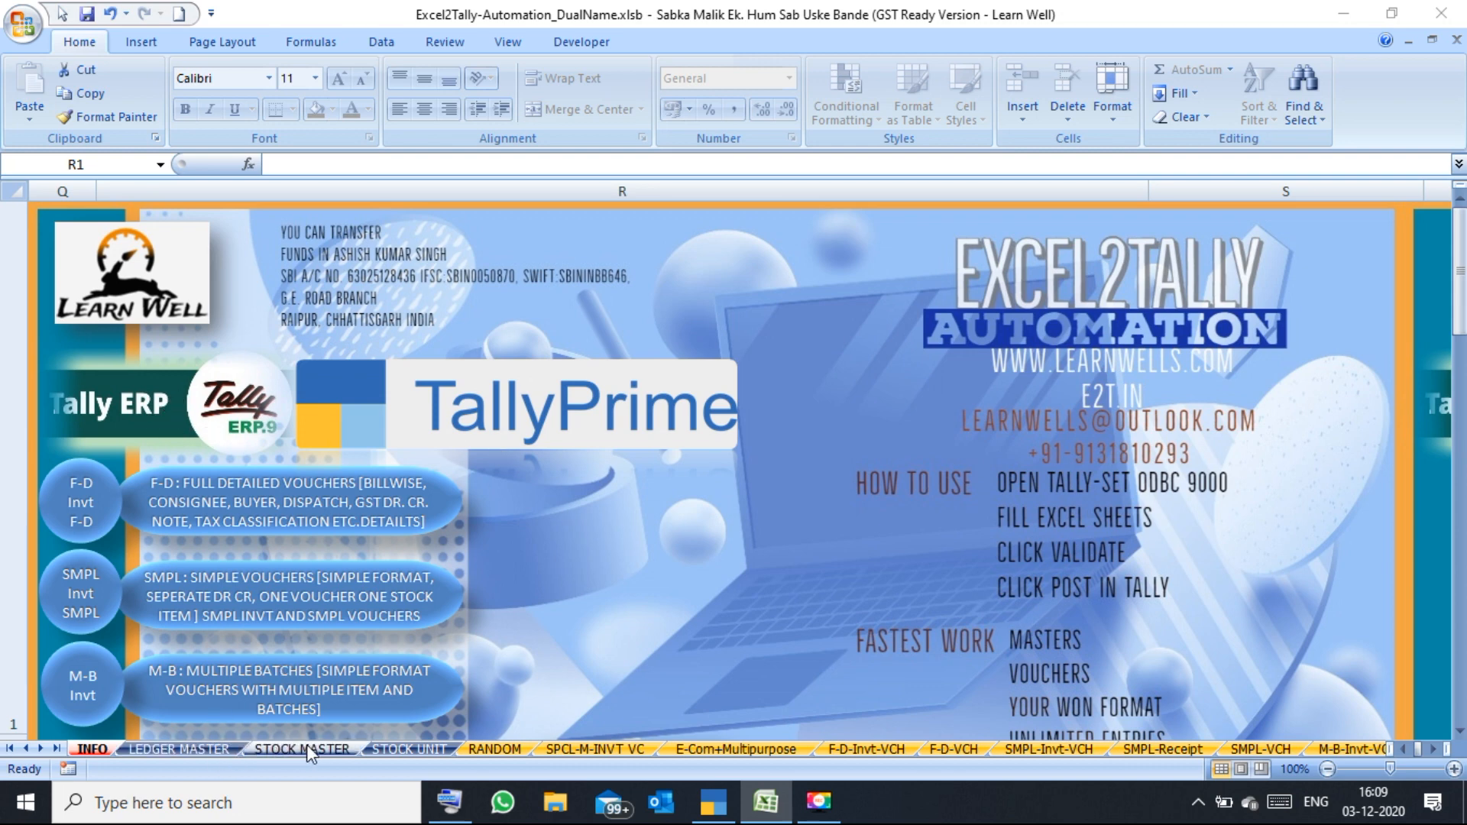
Look through the RANDOM, SPCL-M-INVT VC and E-Com+Multipurpose sheets.
click(495, 750)
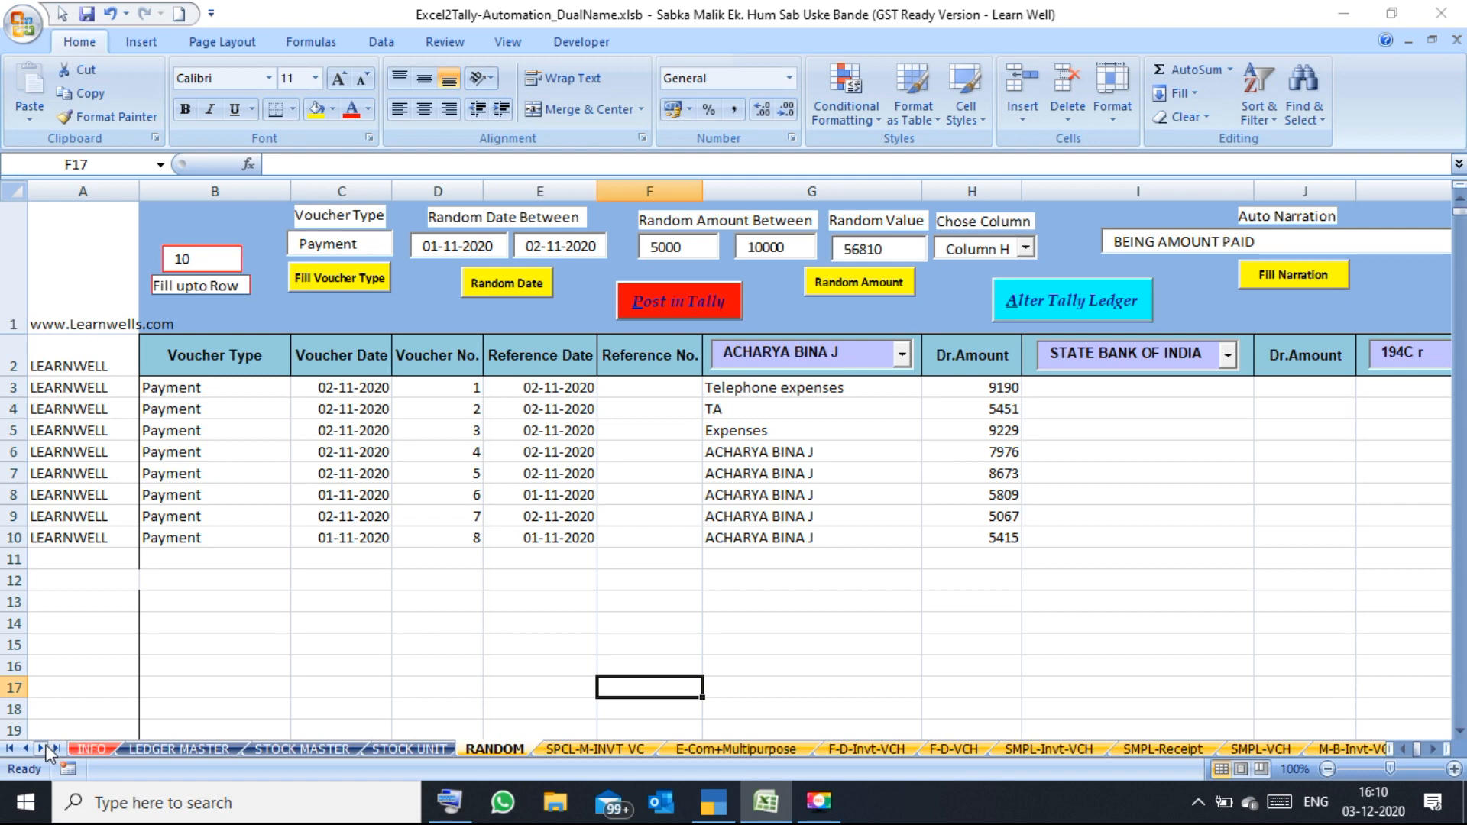
click(607, 753)
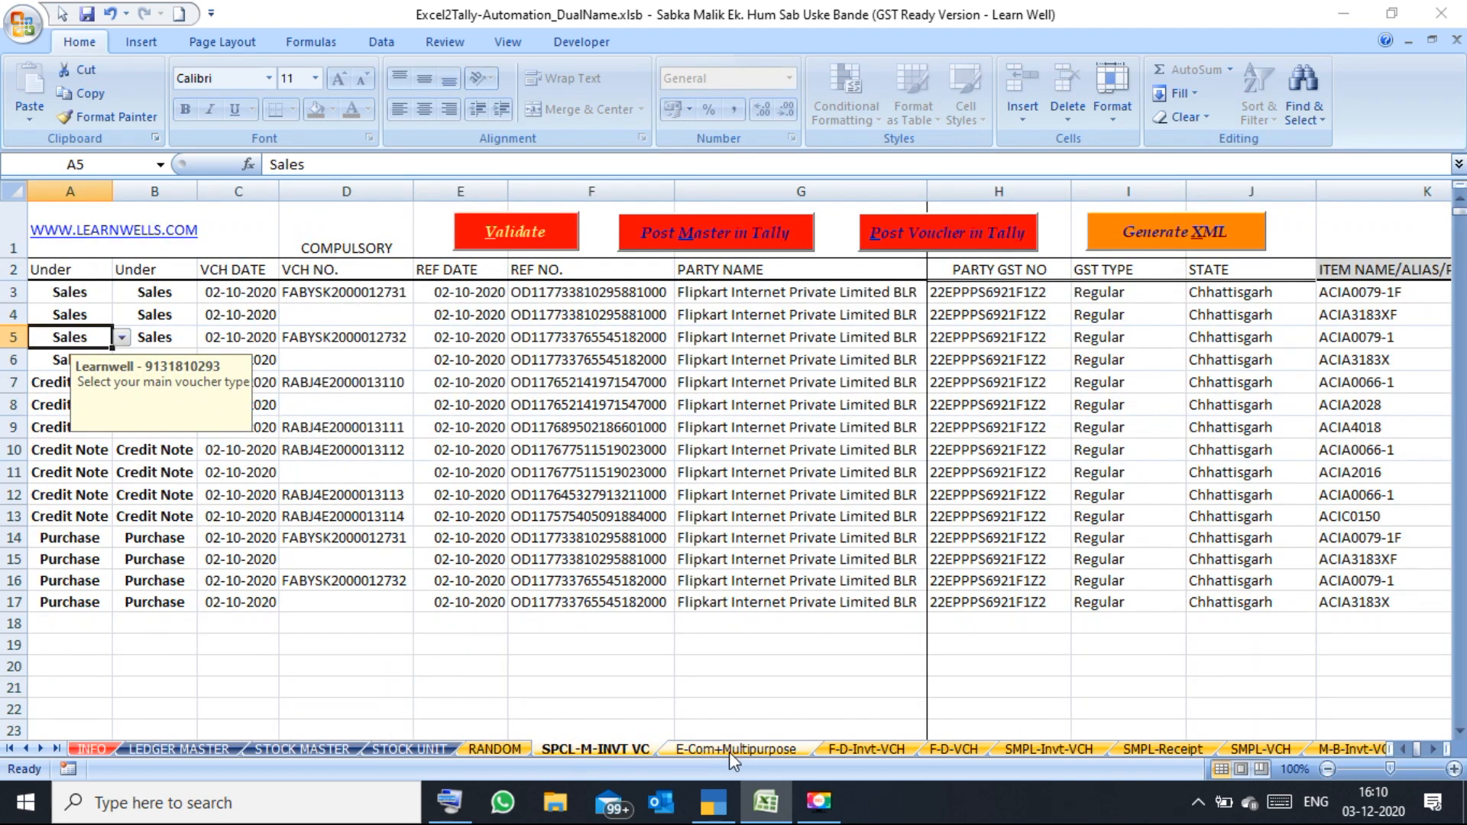
click(731, 750)
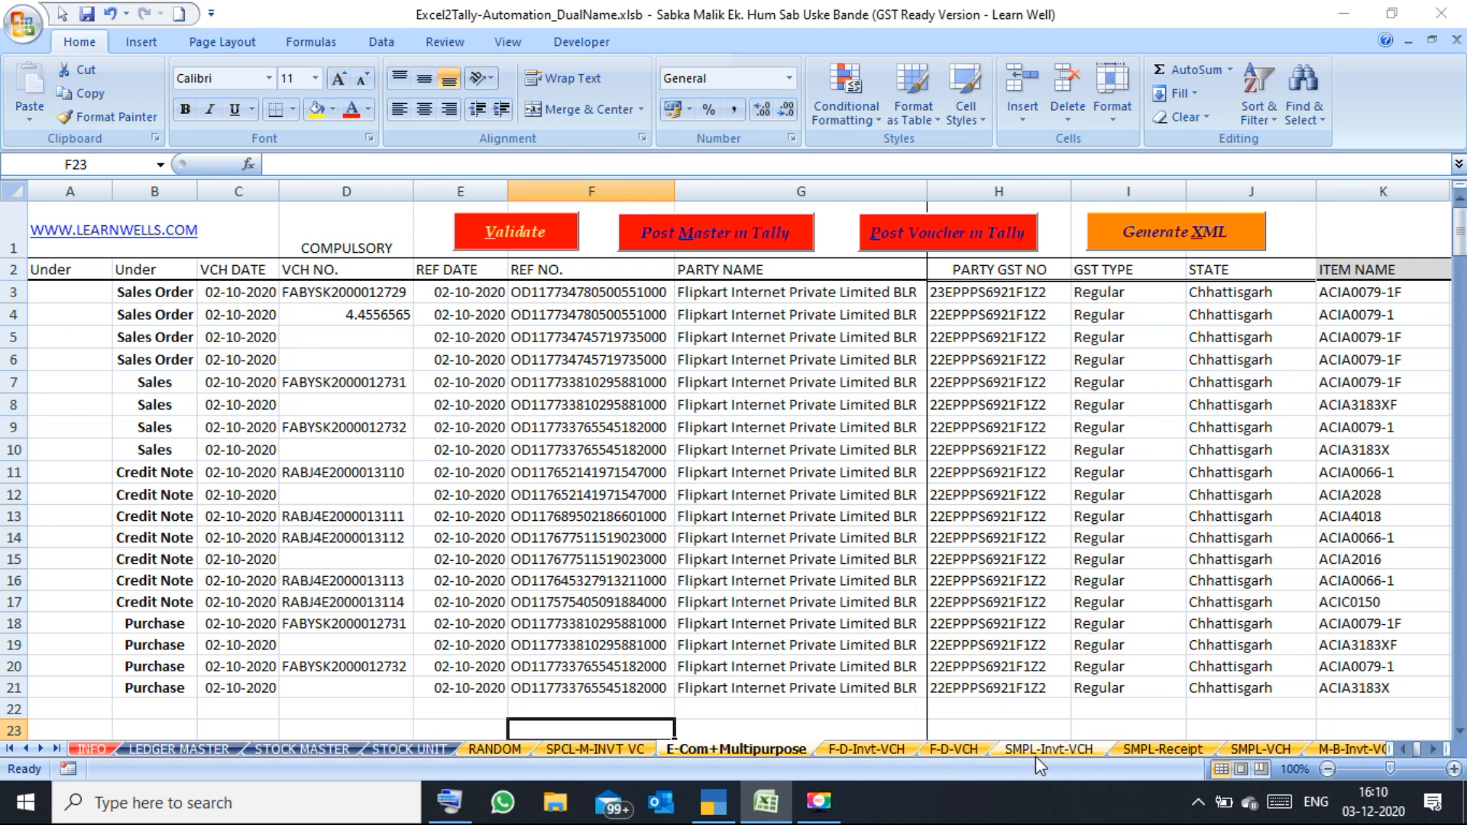
Open the STOCK-JOURNAL sheet among the last sheets of the workbook.
click(41, 749)
click(41, 750)
click(41, 749)
click(41, 750)
click(42, 749)
click(41, 749)
click(42, 749)
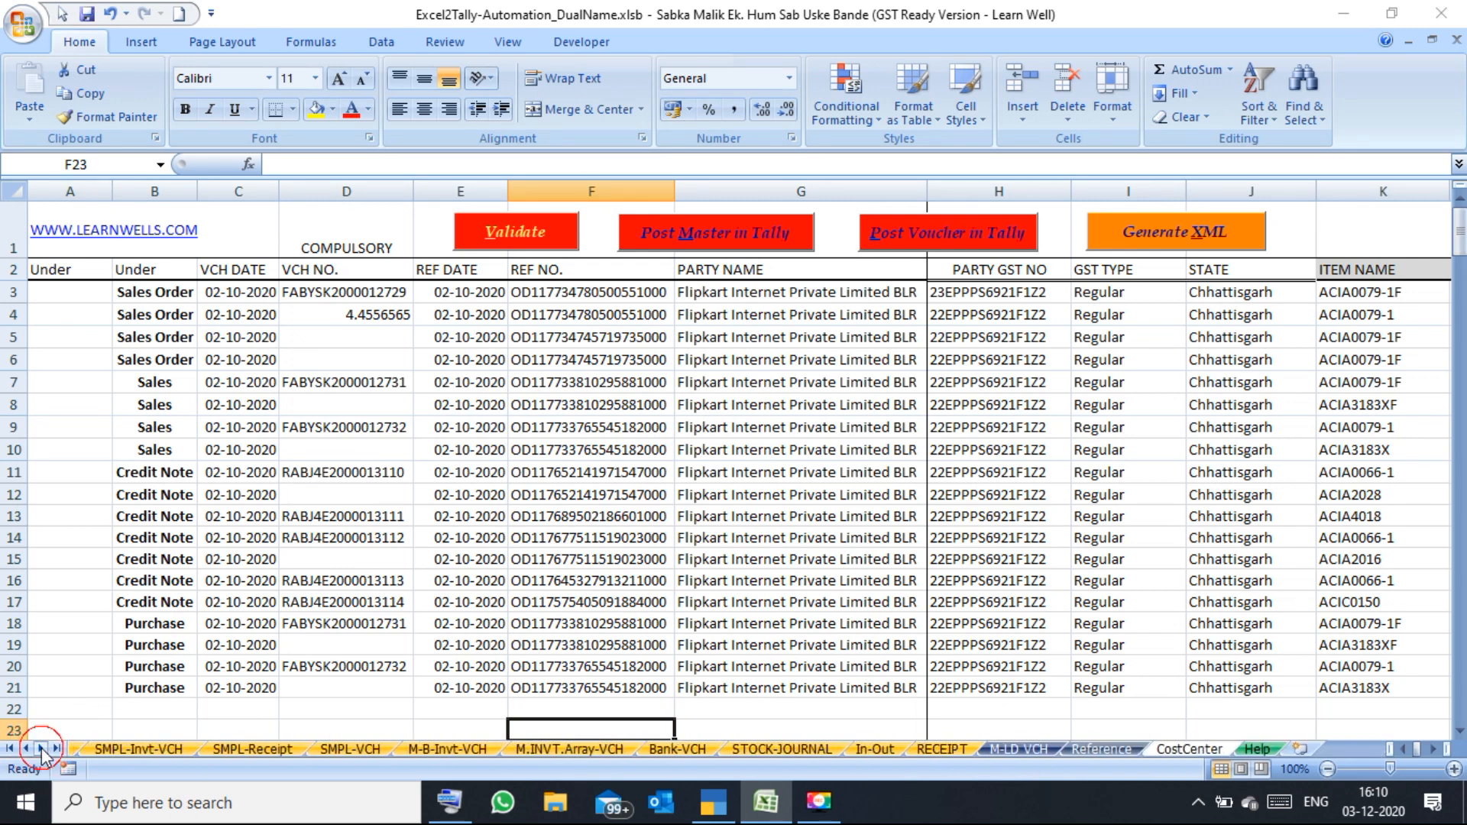
click(860, 747)
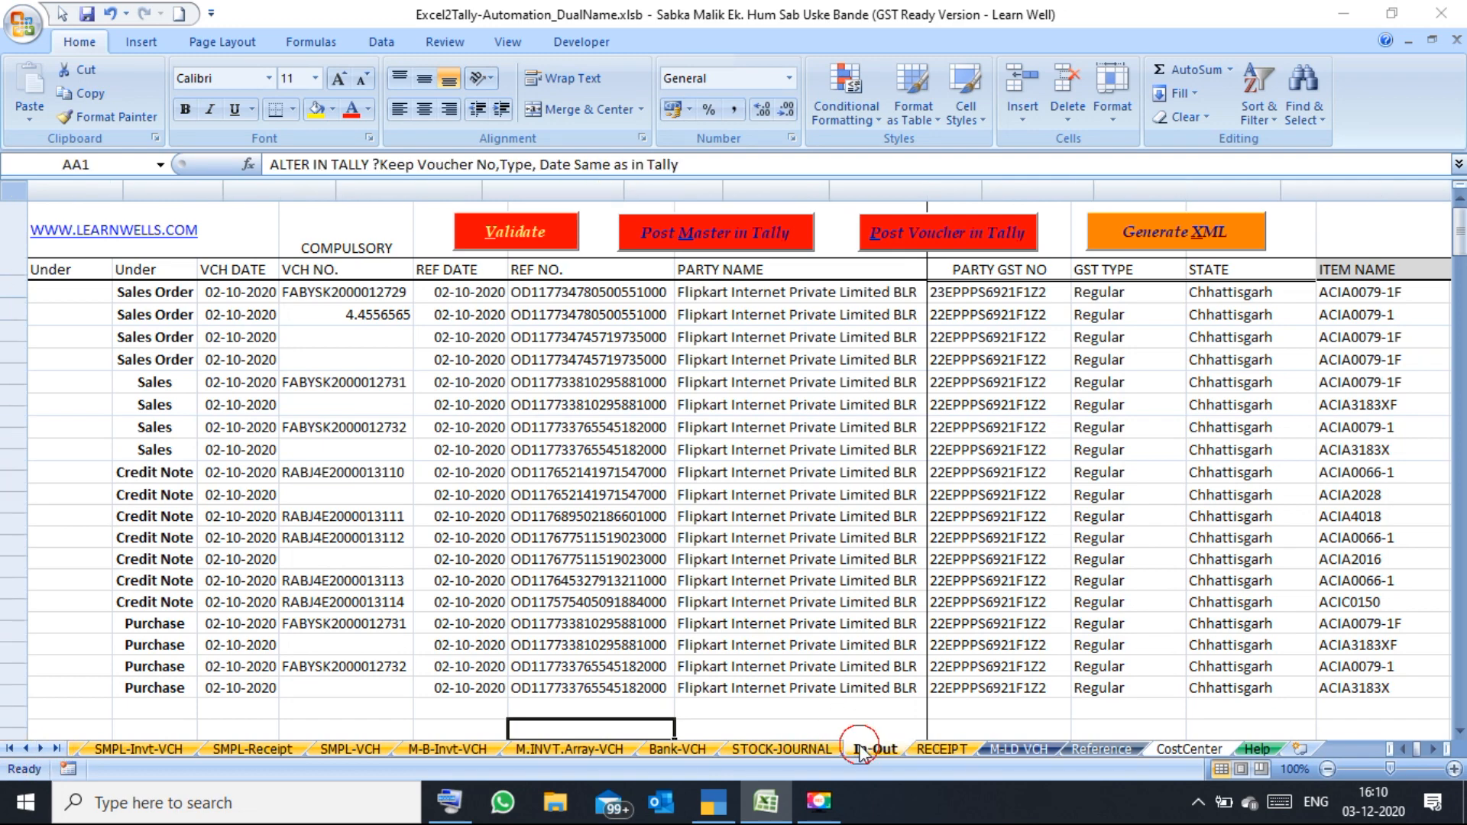
click(810, 753)
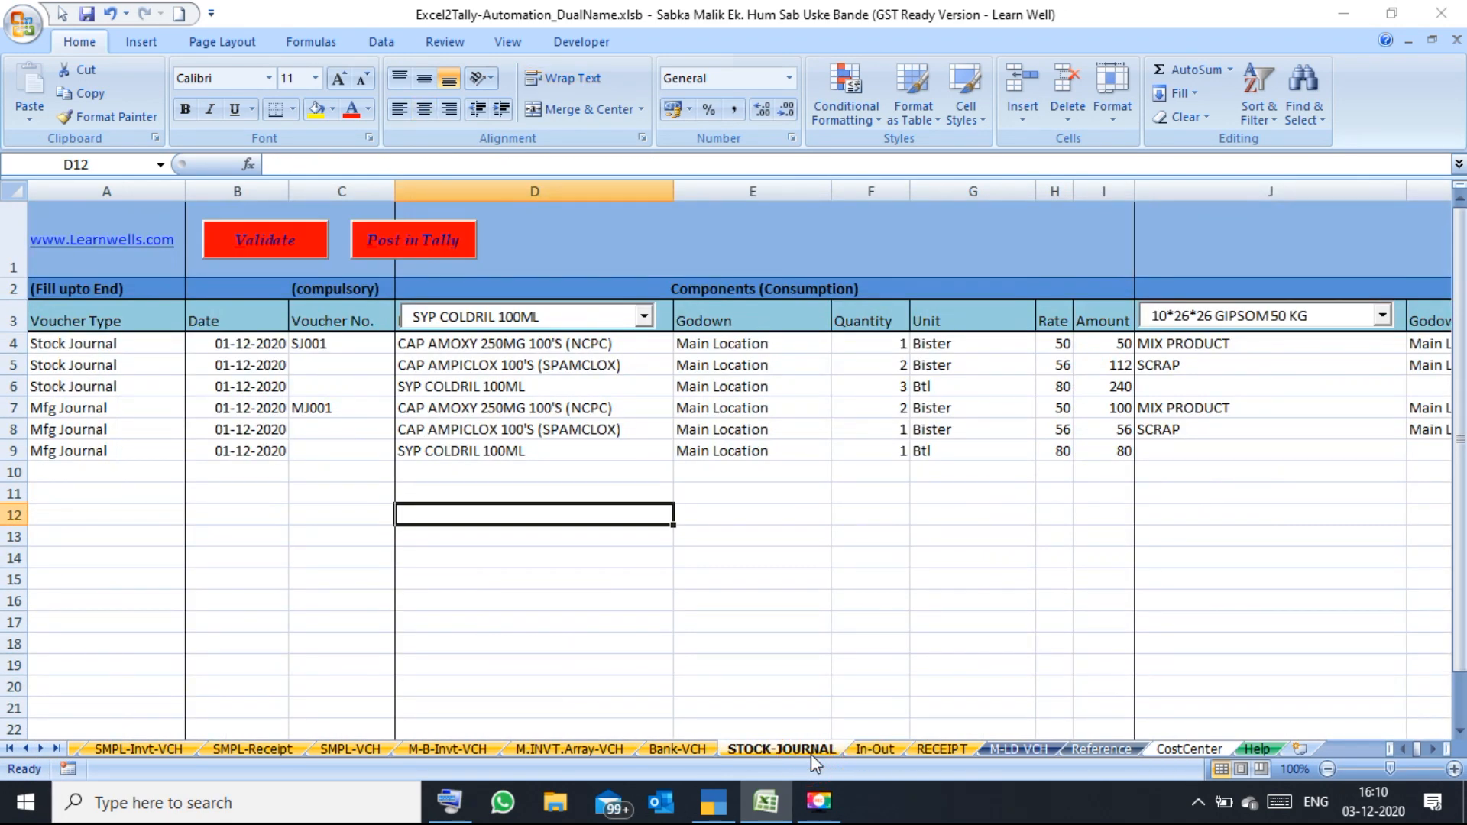
Review the stock journal columns from Voucher Type through the component, co-product and additional cost sections.
click(855, 607)
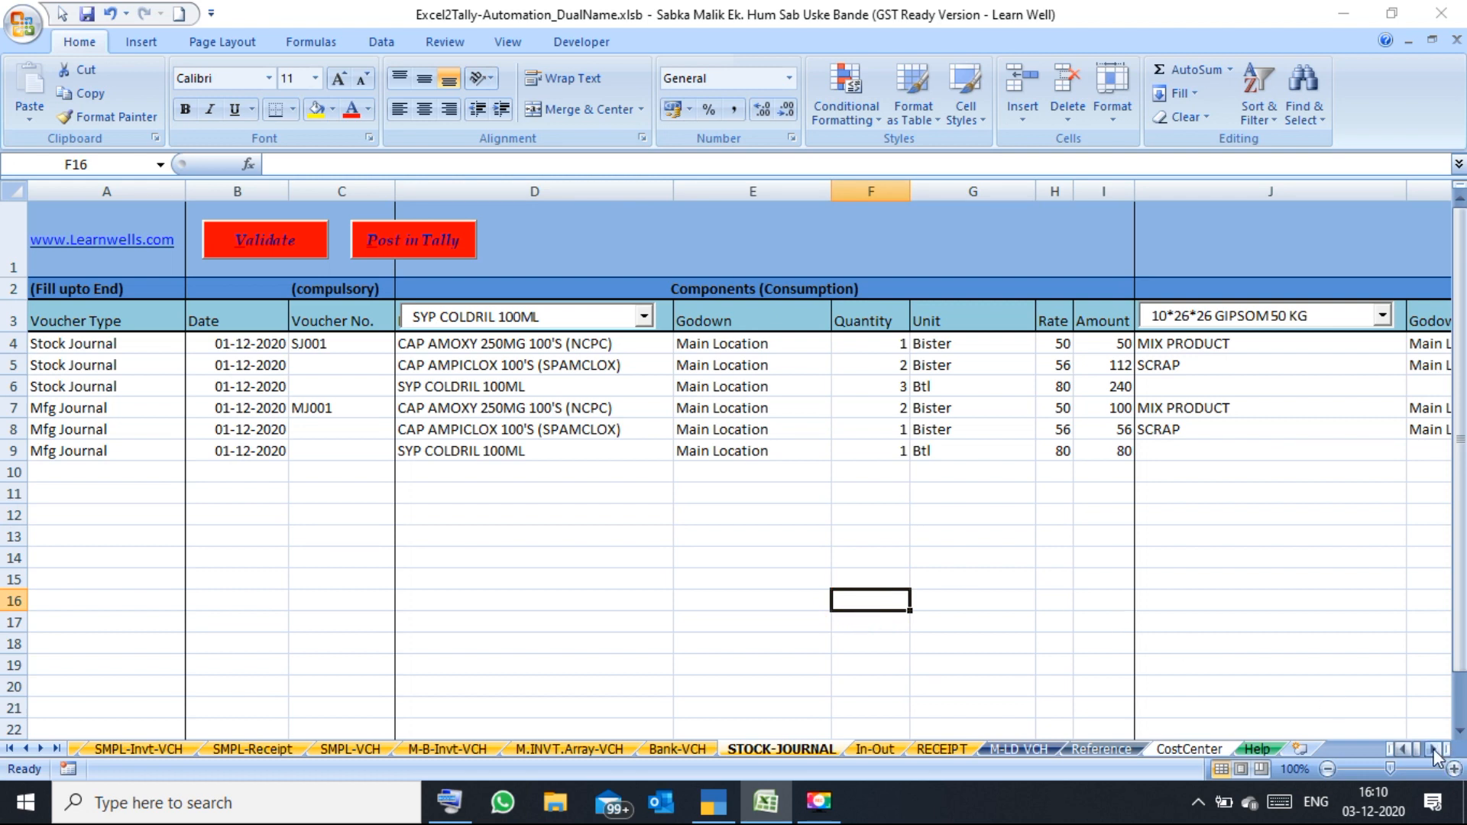
click(108, 408)
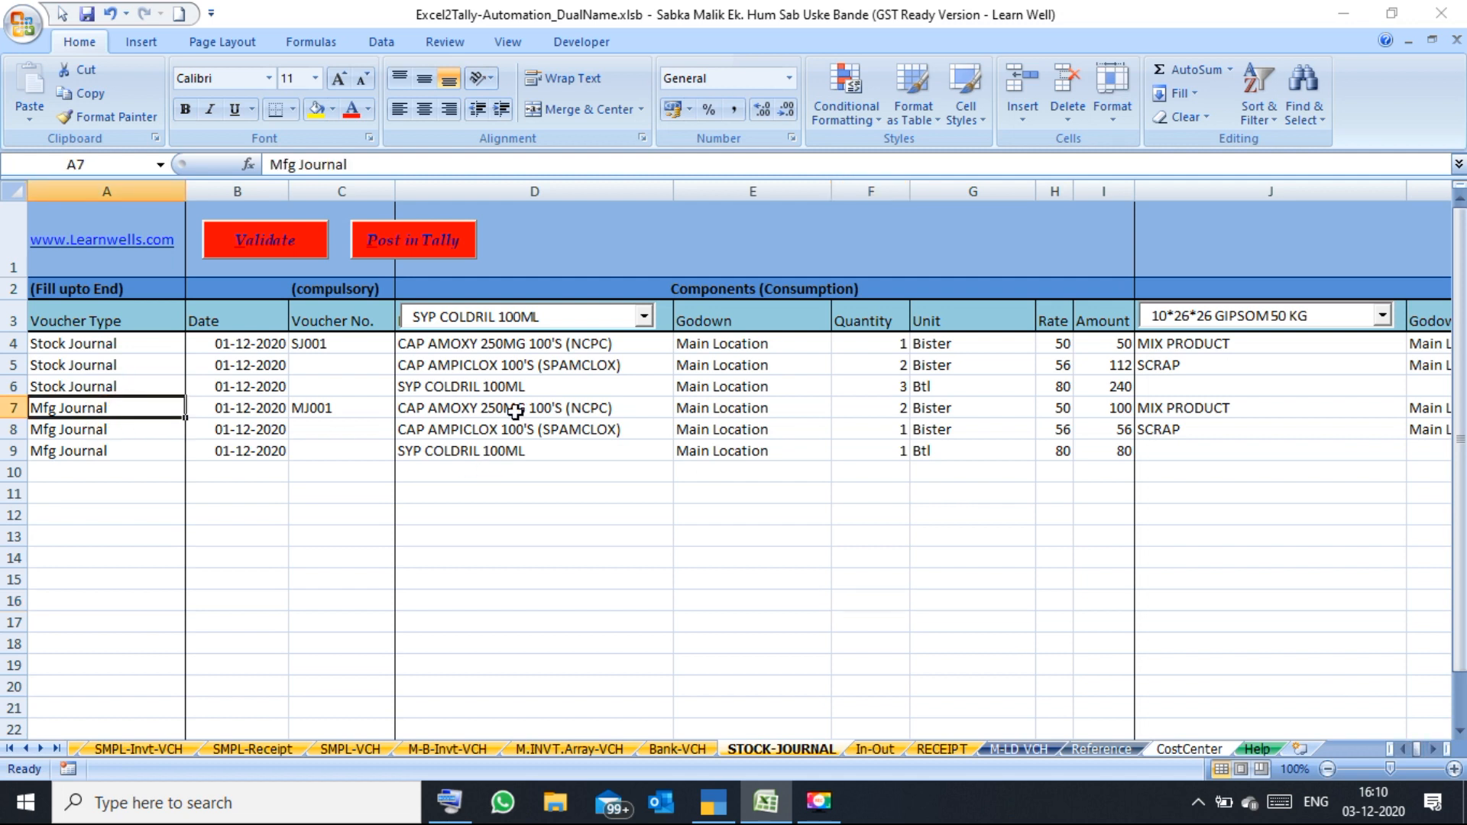
click(1435, 749)
click(1435, 749)
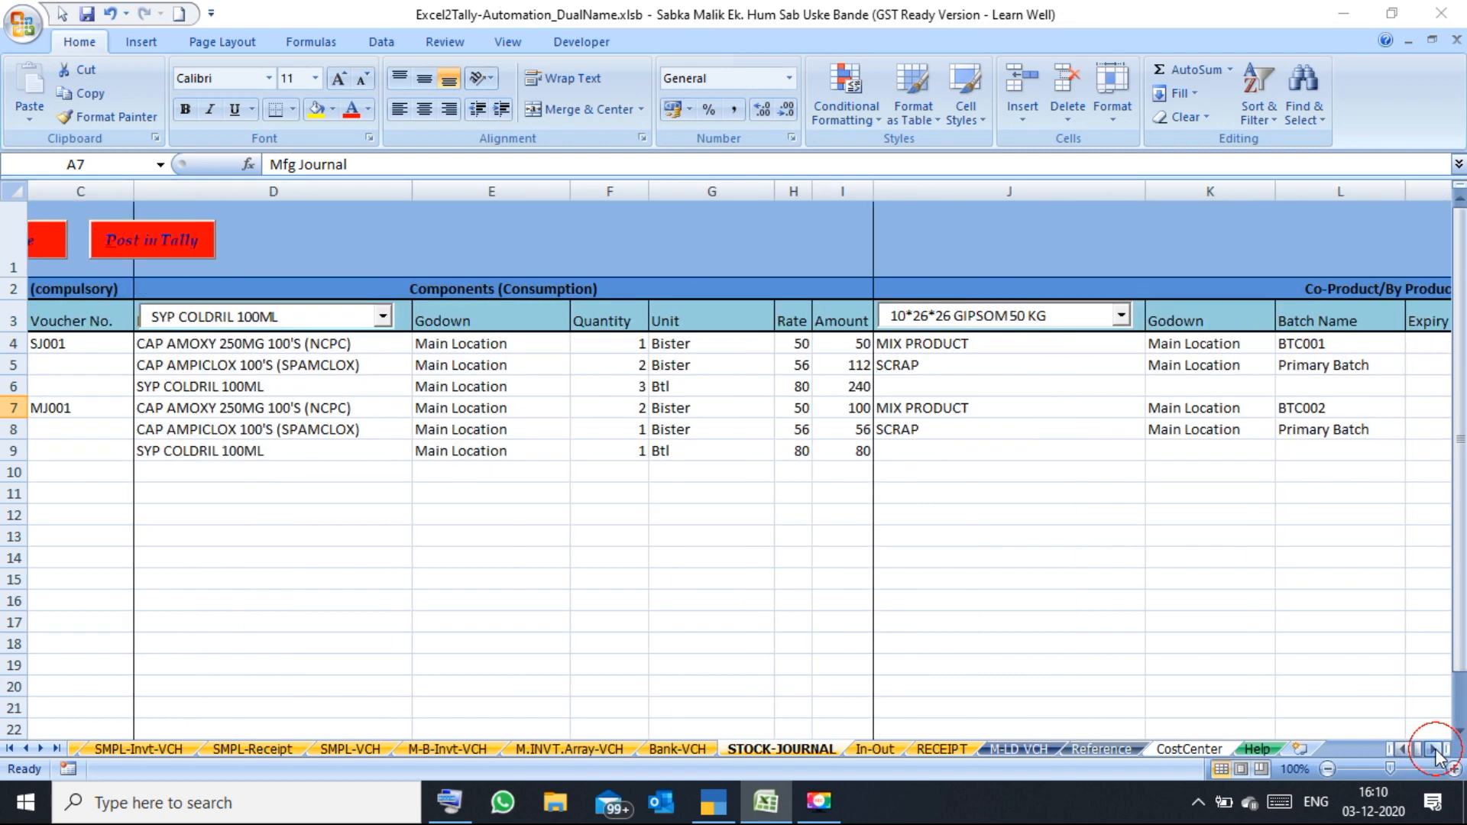
click(1435, 748)
click(1435, 749)
click(1435, 749)
click(1435, 749)
click(1435, 749)
click(1435, 749)
click(1435, 748)
click(1434, 748)
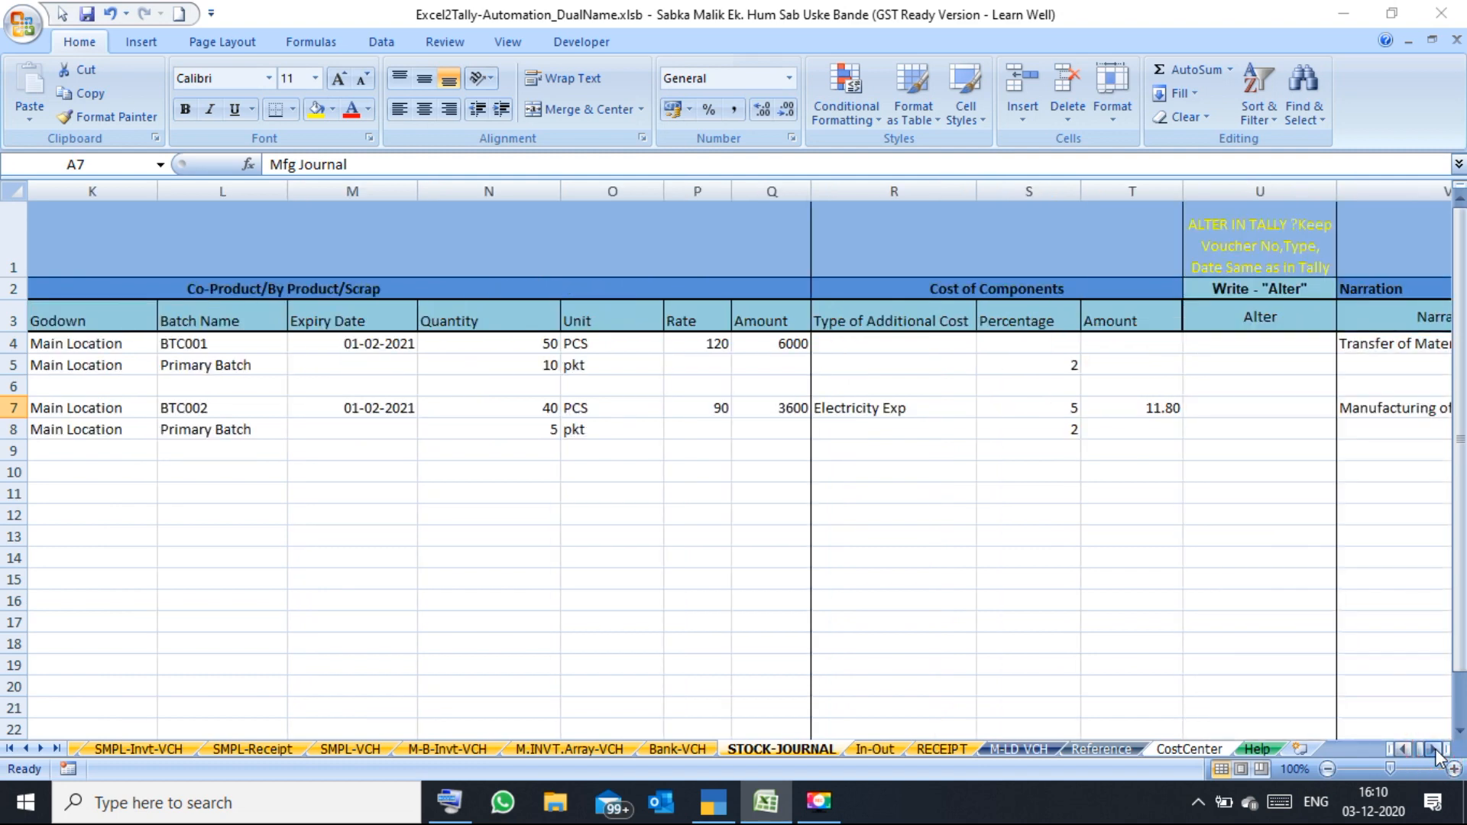
click(1435, 748)
Examine the Alter cells U4:U9 and the auto-calculated cell address and is Scrap? columns for rows 4 to 9.
drag(1131, 348, 1144, 447)
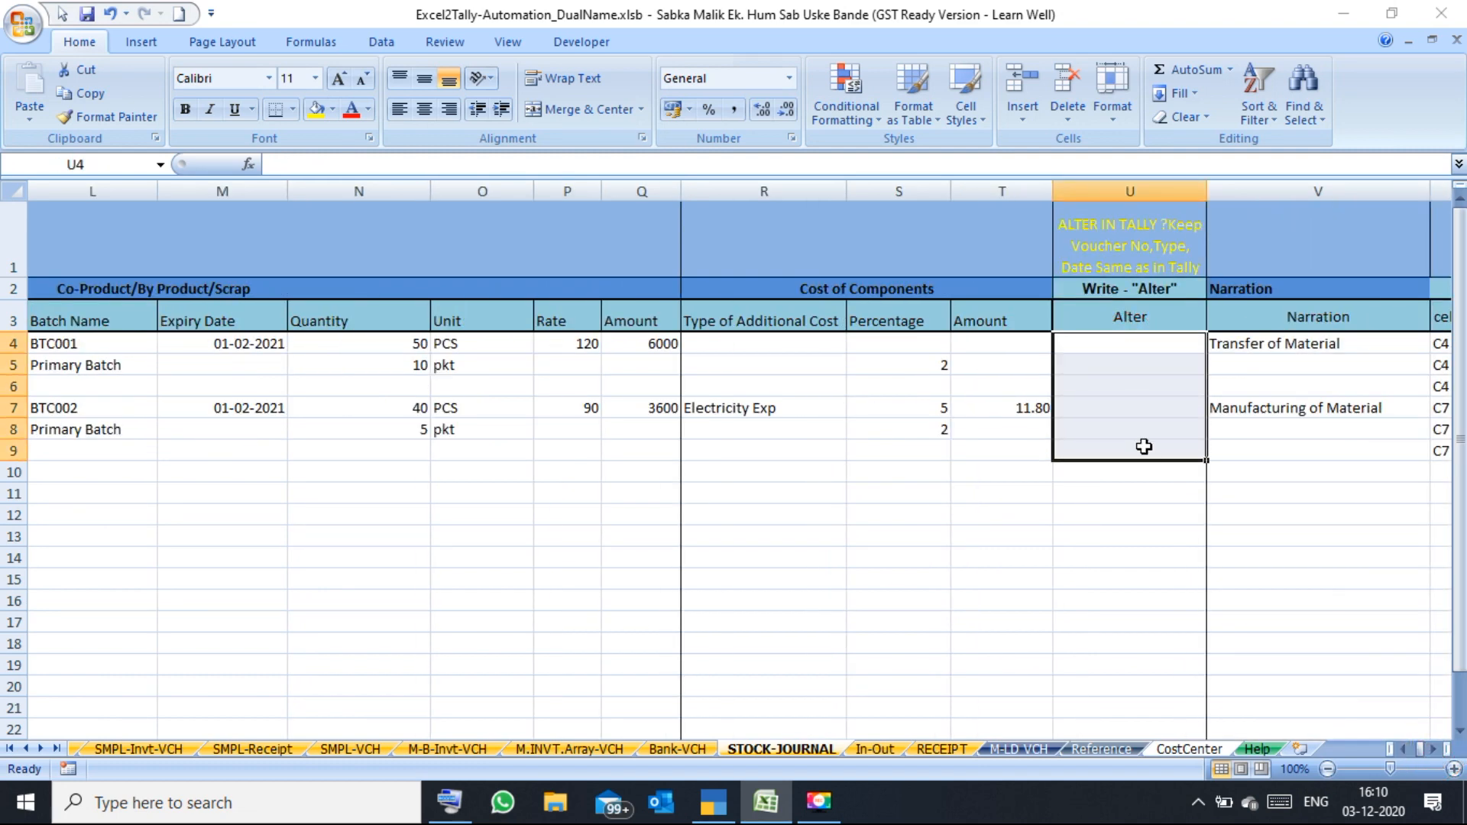
click(1434, 750)
click(1433, 750)
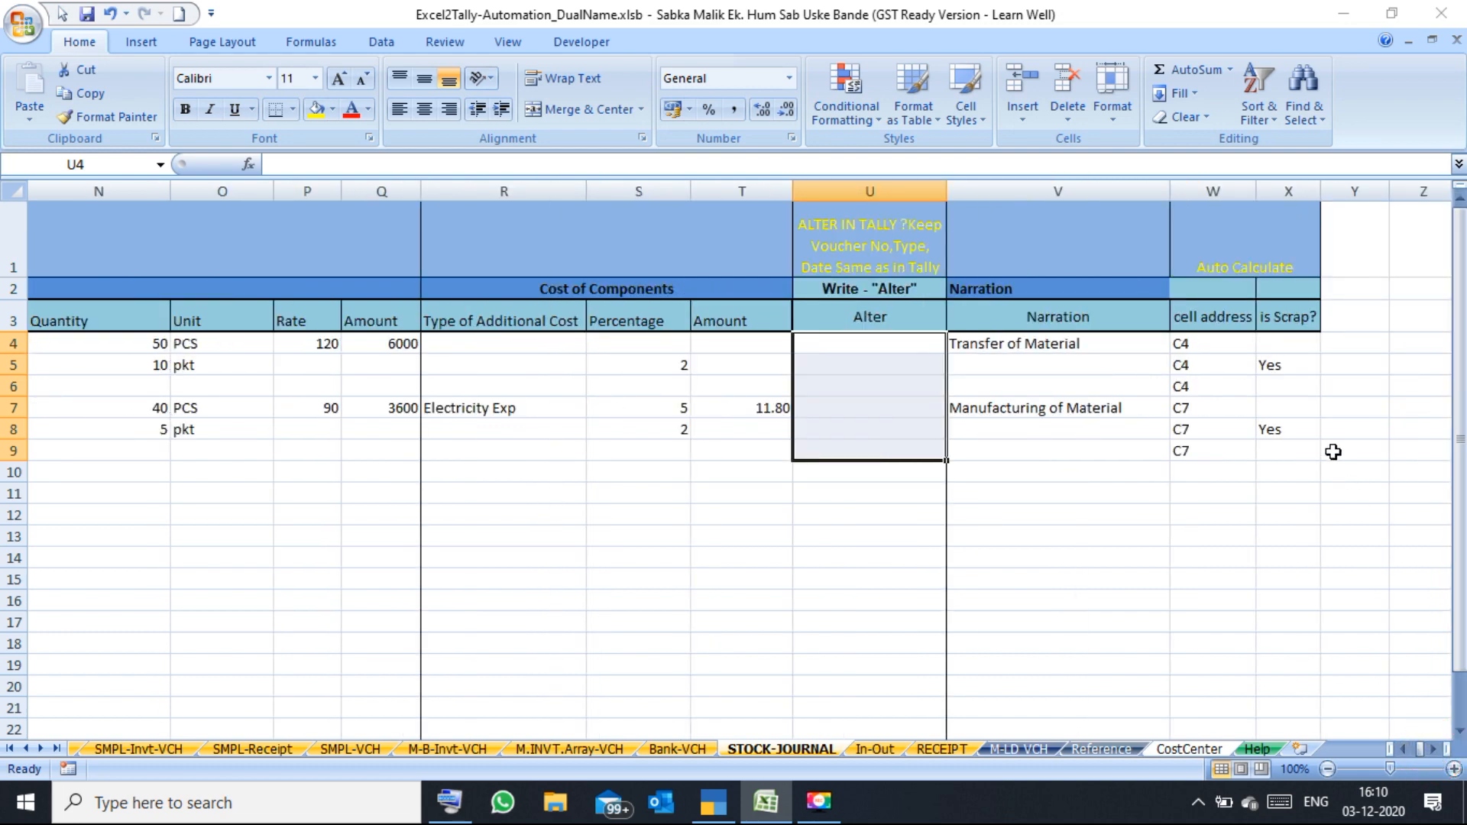
click(1268, 313)
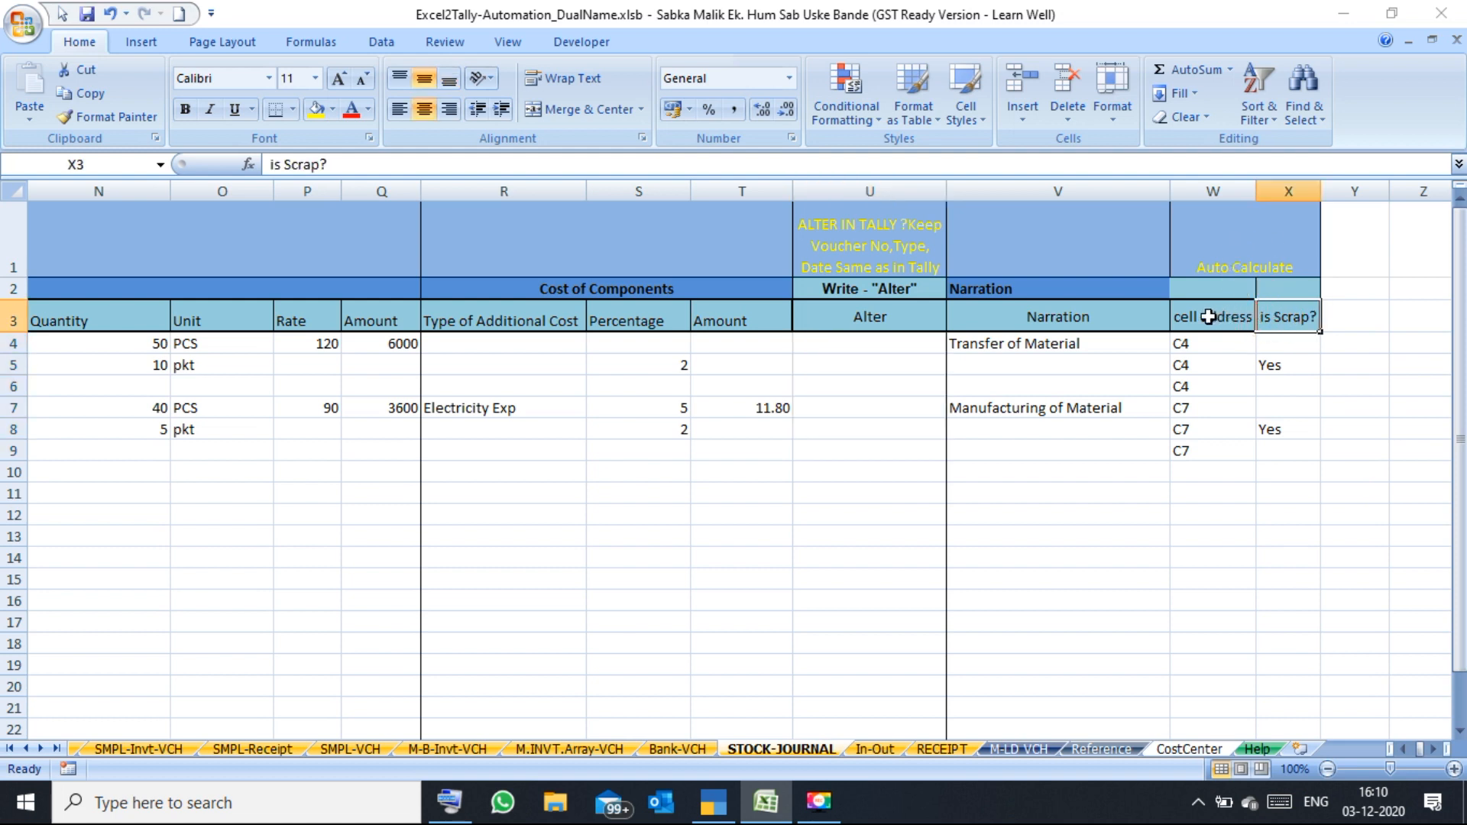
click(1221, 368)
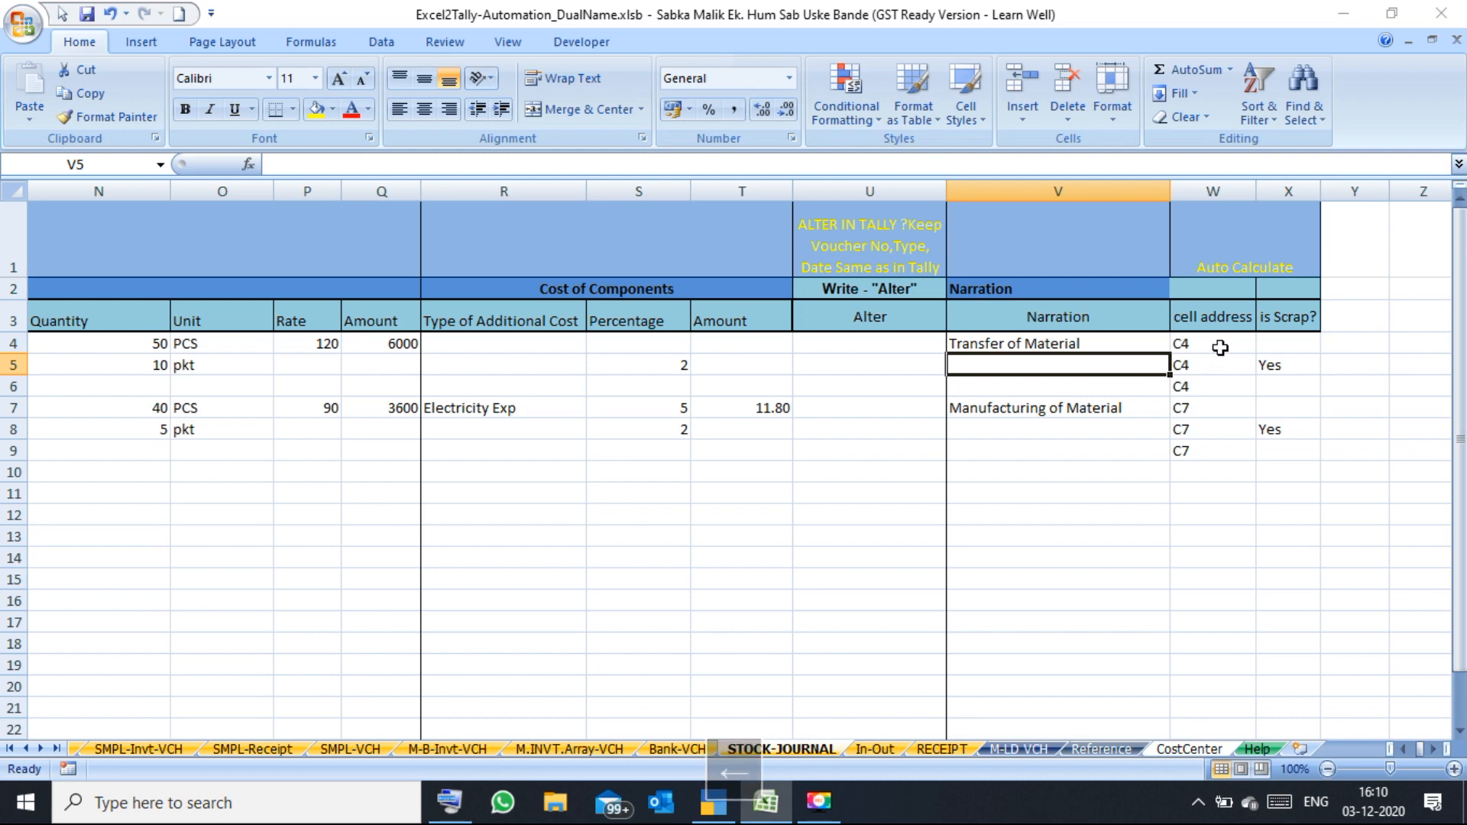
click(1220, 346)
drag(1220, 346, 1269, 448)
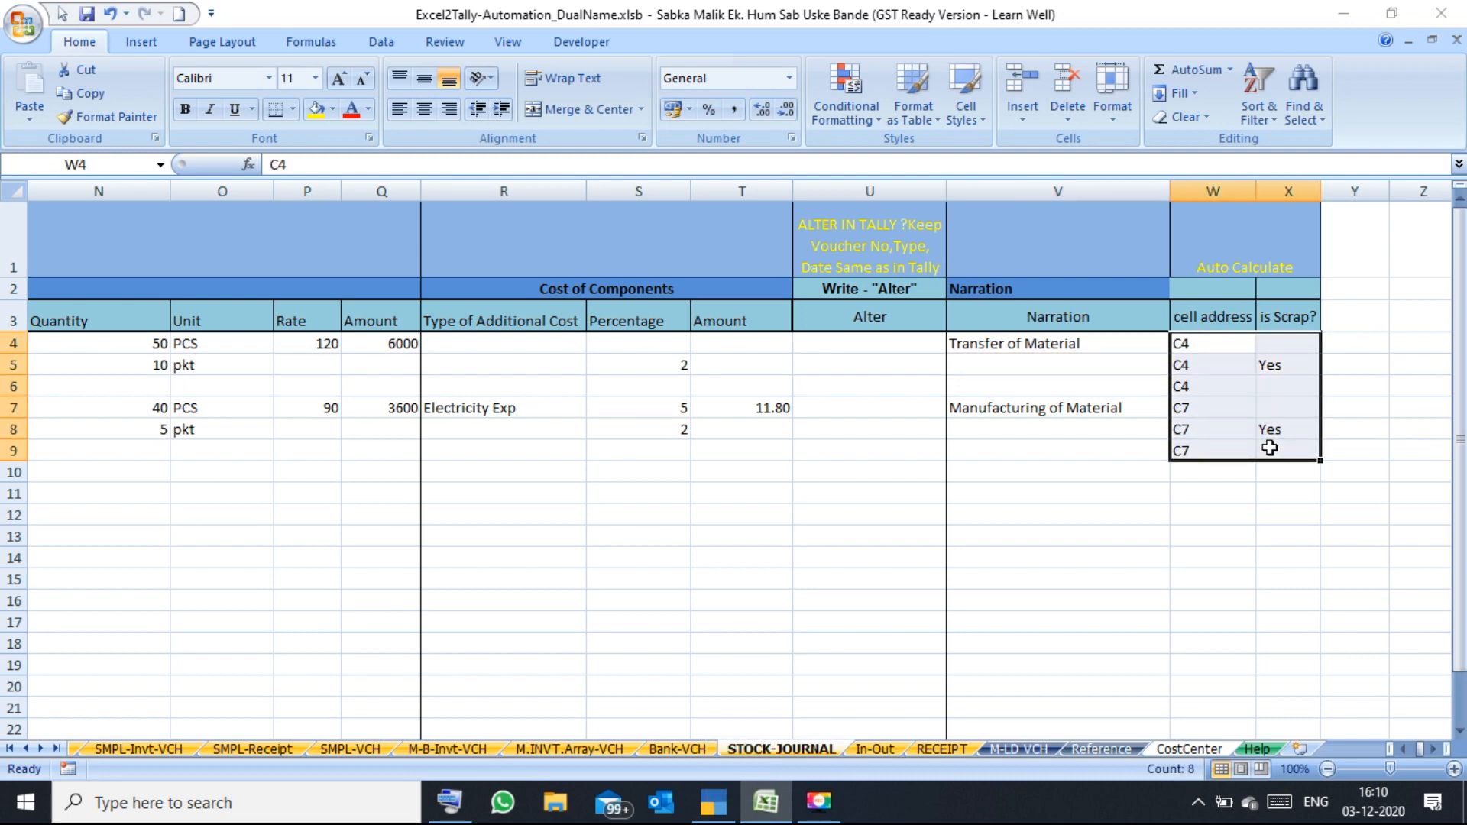
Examine the co-product and scrap items in column J, selecting J5:J8 from the first SCRAP entry to the second.
key(Left)
key(Left)
key(Left)
key(Left)
key(Left)
key(Left)
key(Left)
key(Left)
key(Left)
key(Left)
key(Left)
key(Left)
key(Left)
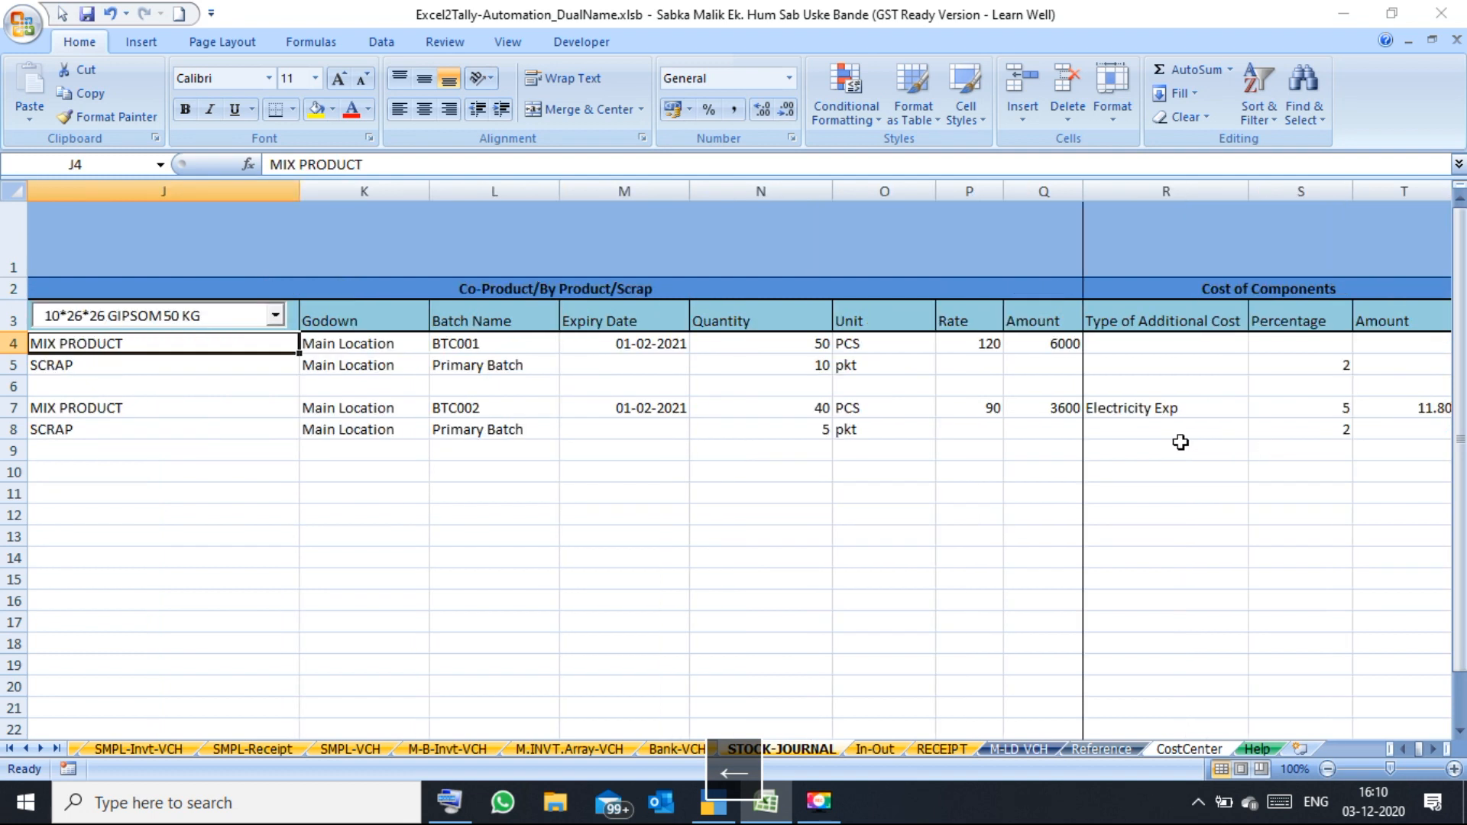
click(82, 368)
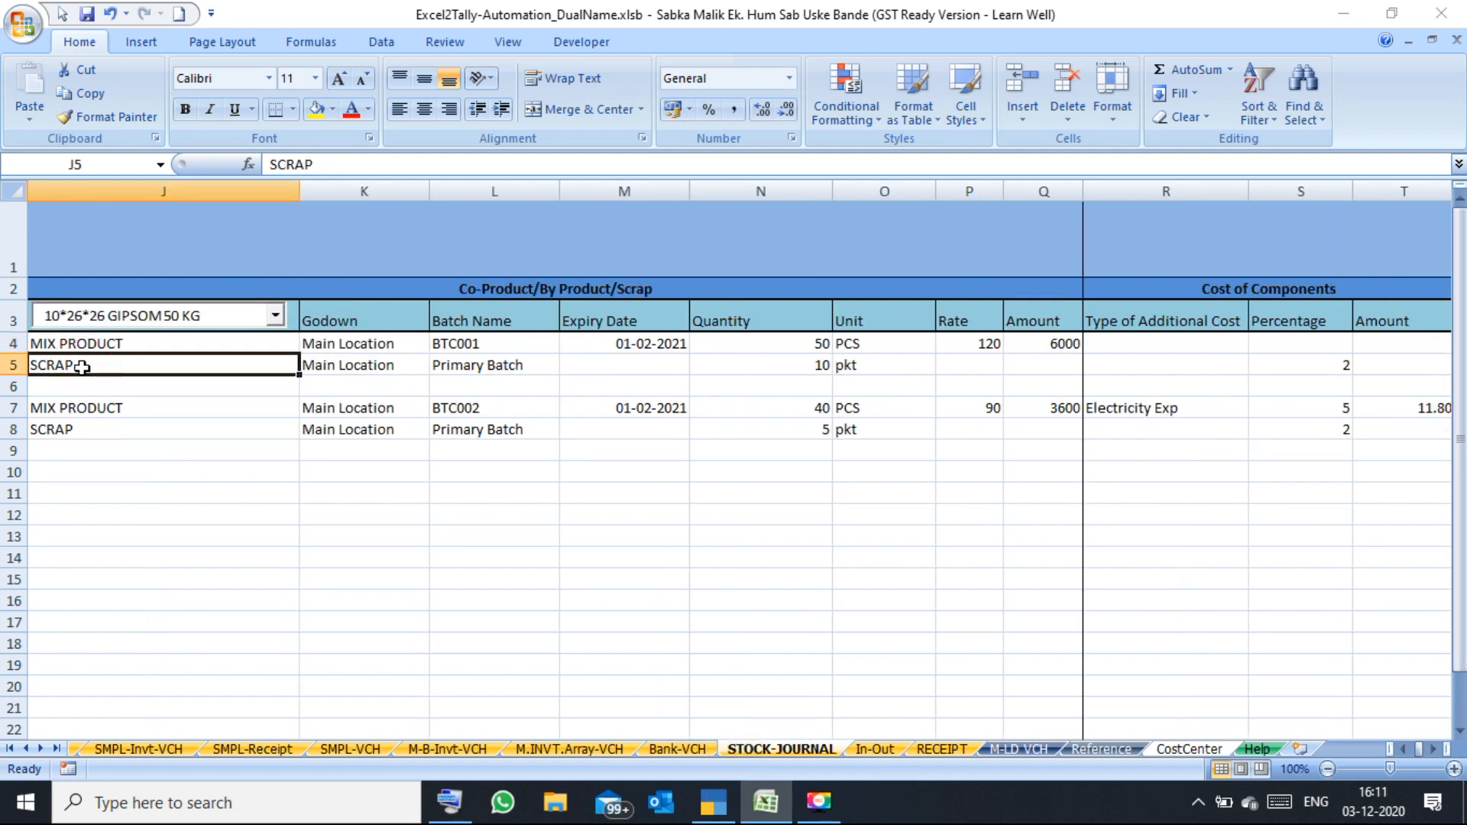
scroll(85, 367, left, 2)
drag(164, 370, 229, 430)
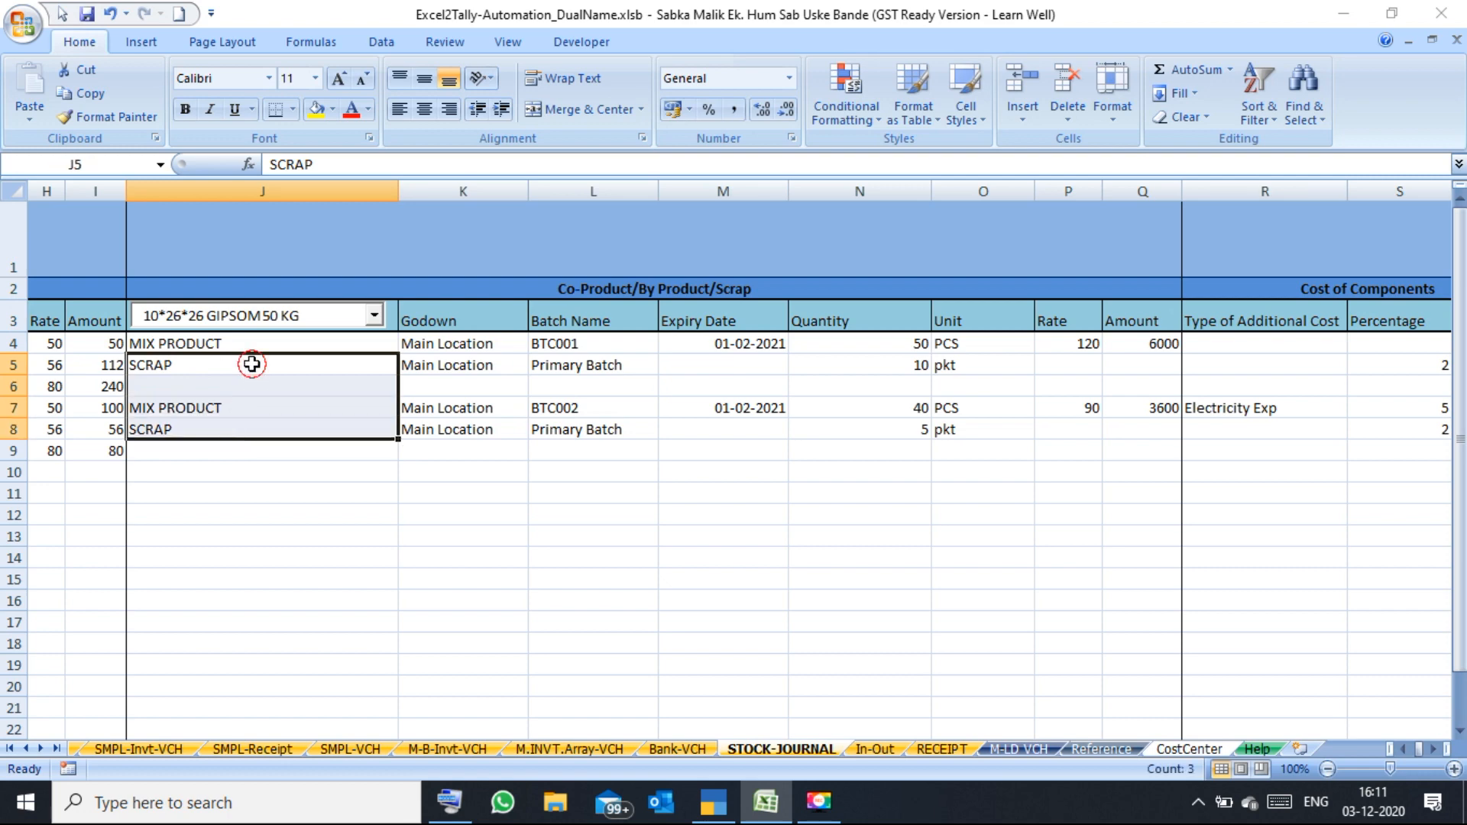
Trace the SCRAP entry in row 5 across the sheet to its is Scrap? cell, X5.
click(252, 363)
key(Right)
key(Right)
key(Right)
key(Right)
key(Right)
key(Right)
key(Right)
key(Right)
key(Right)
key(Right)
key(Right)
key(Right)
key(Right)
key(Right)
key(Right)
key(Right)
key(Right)
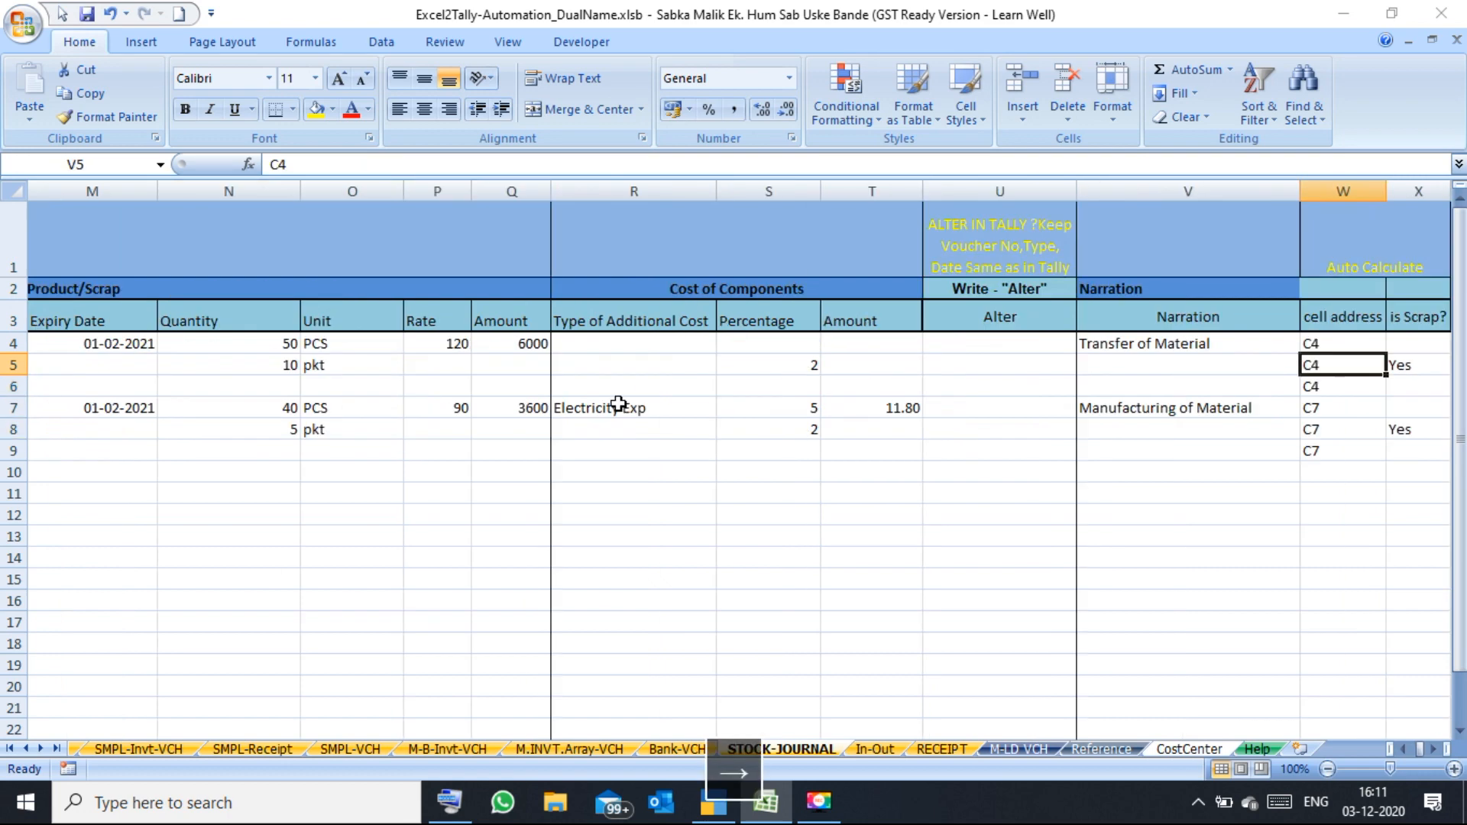
click(1136, 370)
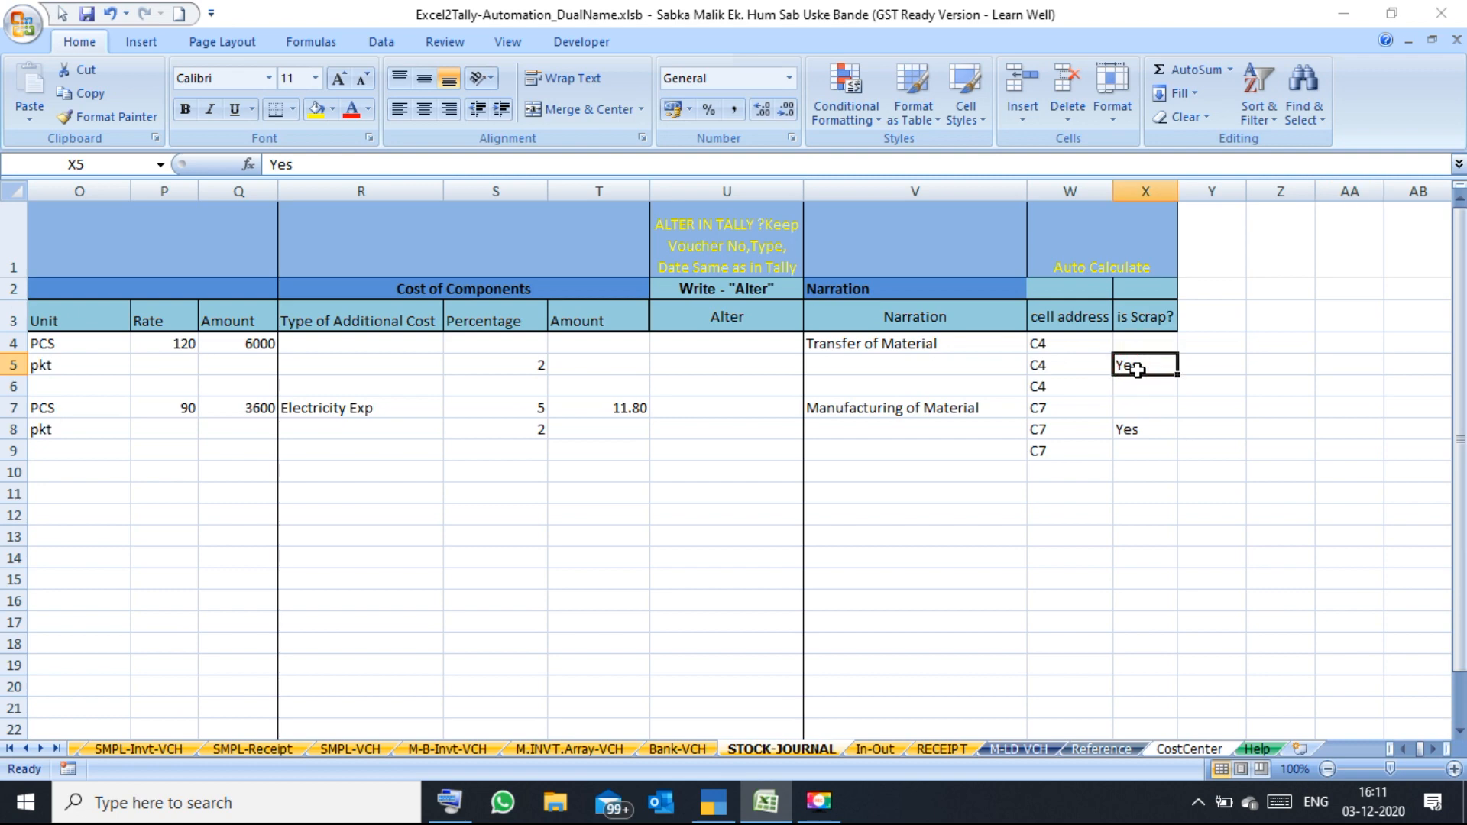
Go back along row 5 through the cost, co-product and component columns to the Voucher Type cell A5.
key(Left)
key(Left)
key(Left)
key(Left)
key(Left)
key(Left)
key(Left)
key(Left)
key(Left)
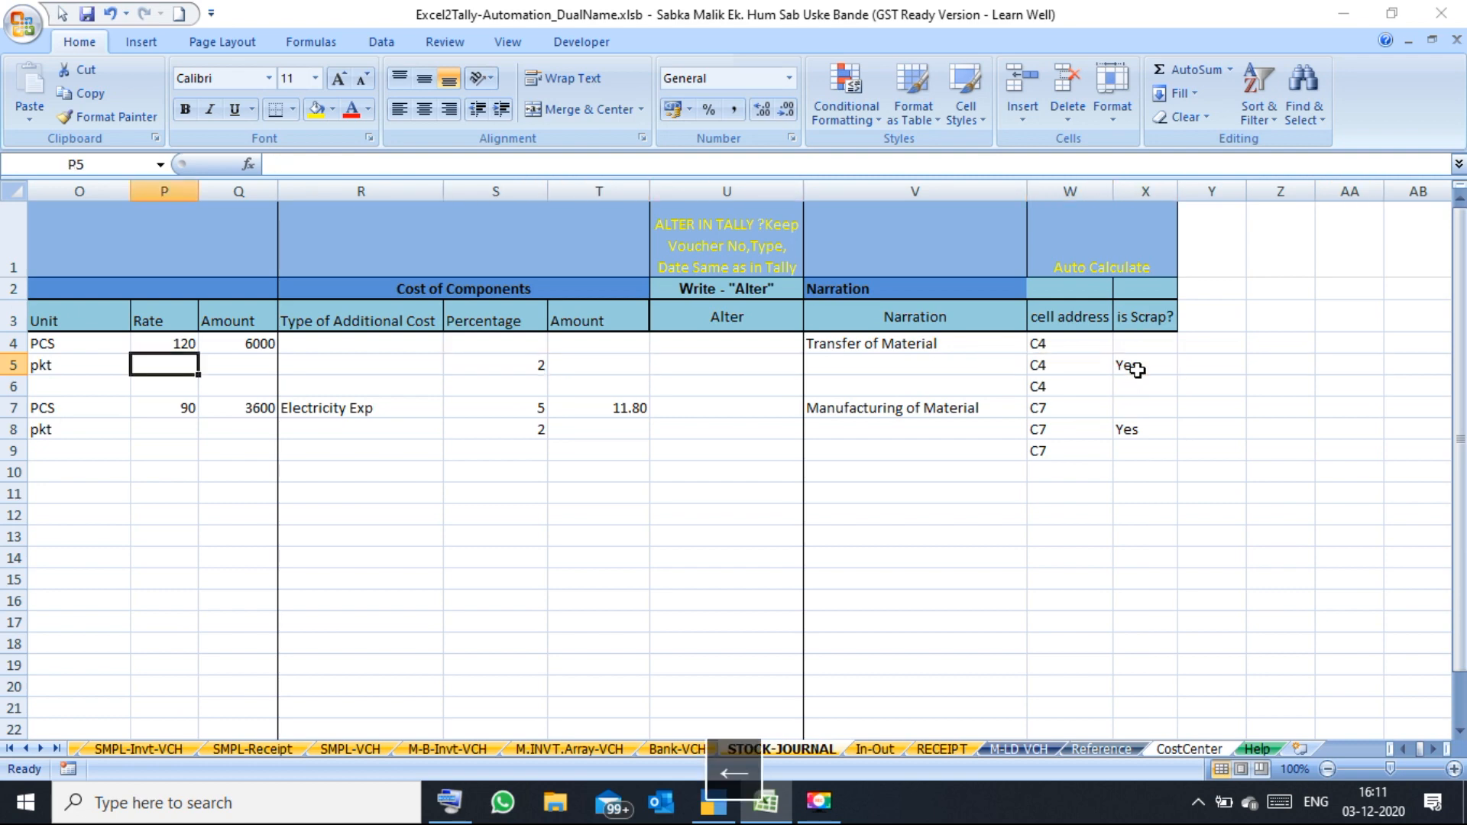
key(Left)
key(Left)
key(Left)
key(Left)
key(Left)
key(Left)
key(Left)
key(Left)
key(Left)
key(Left)
key(Left)
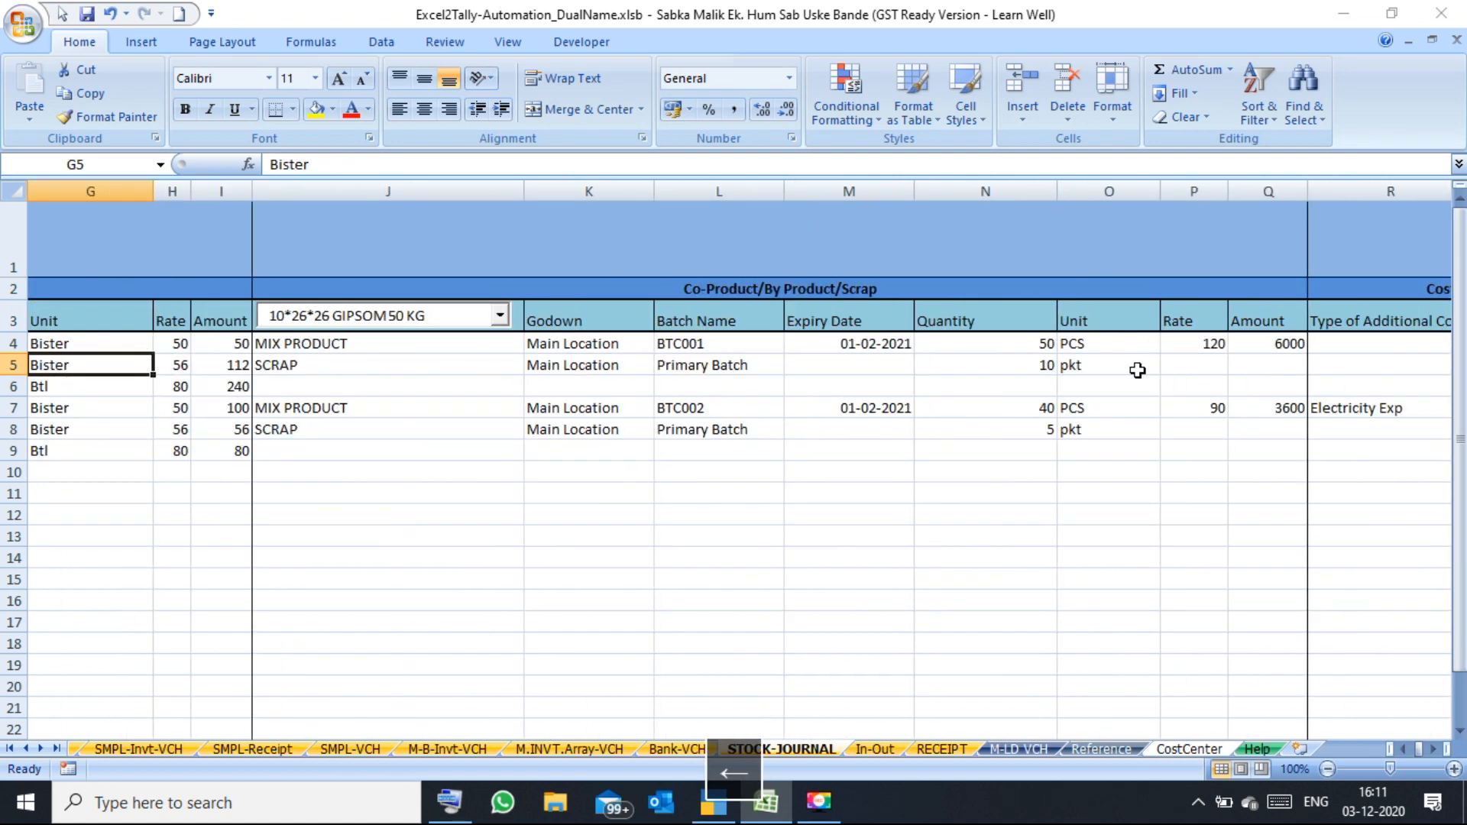
key(Left)
key(Left)
key(Left)
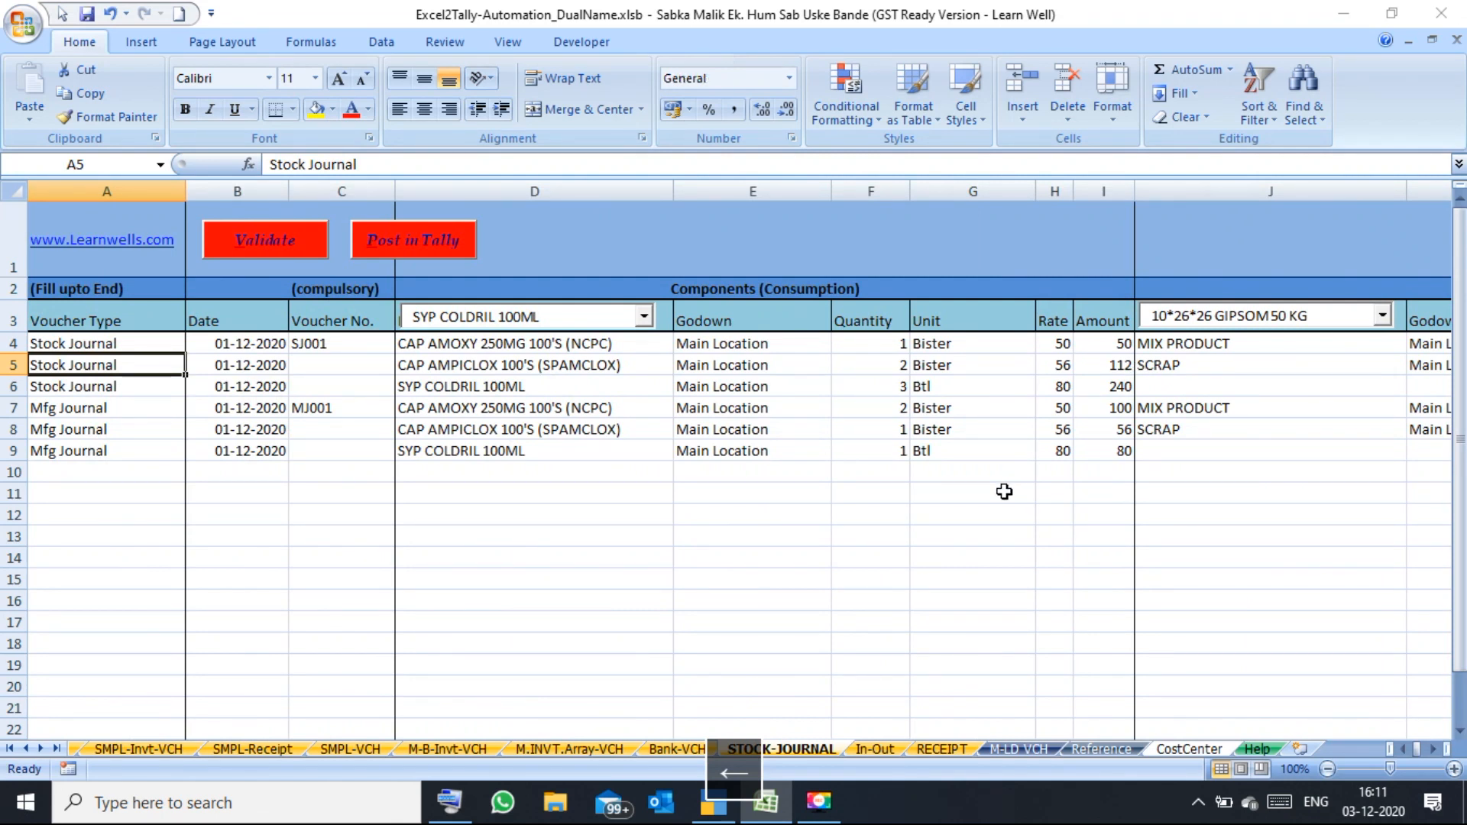
Compare the consumed component items in column D with the co-product and scrap items in column J.
drag(581, 350, 603, 468)
click(1235, 348)
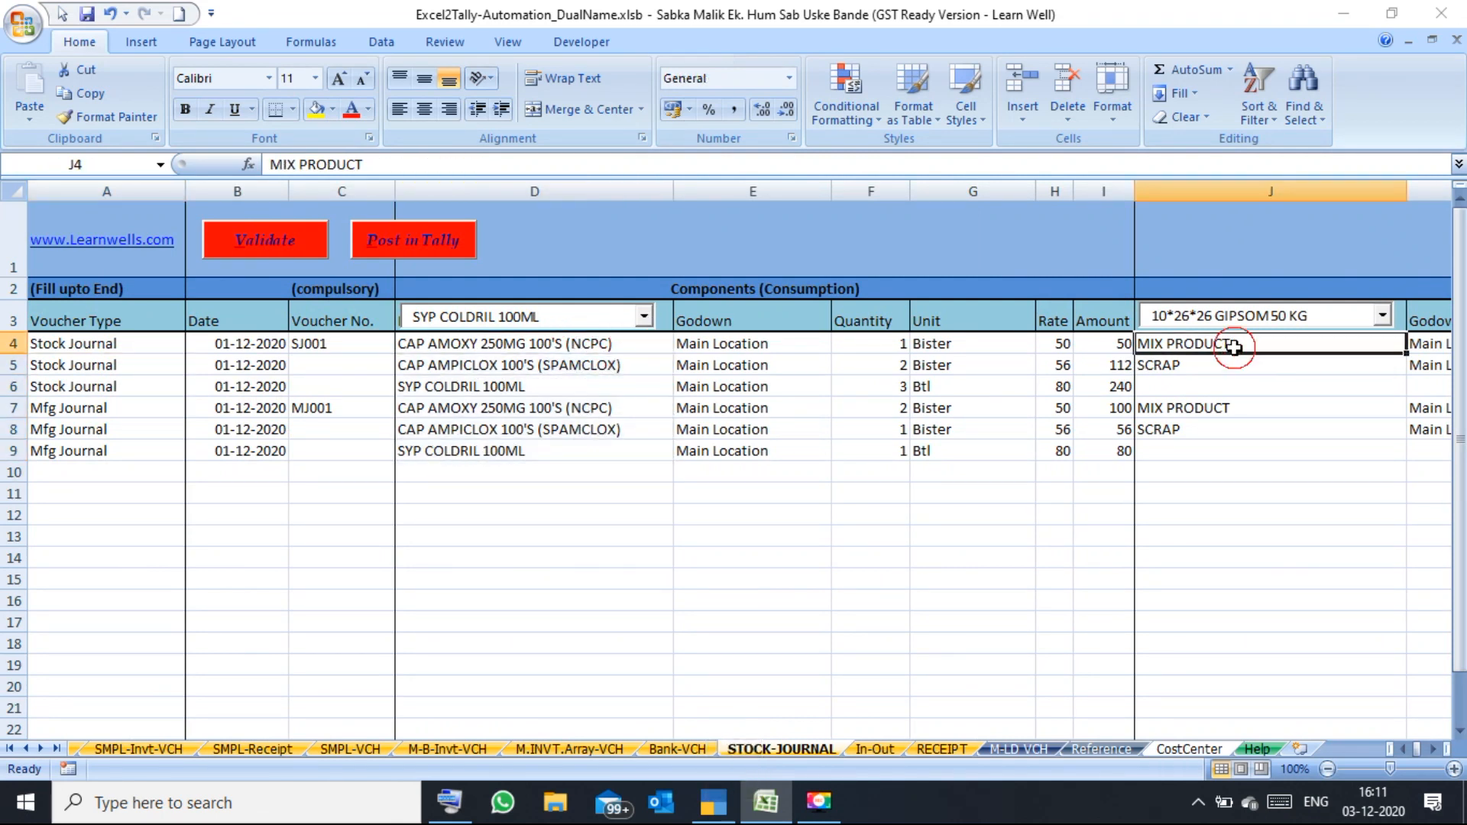
drag(1235, 348, 1218, 473)
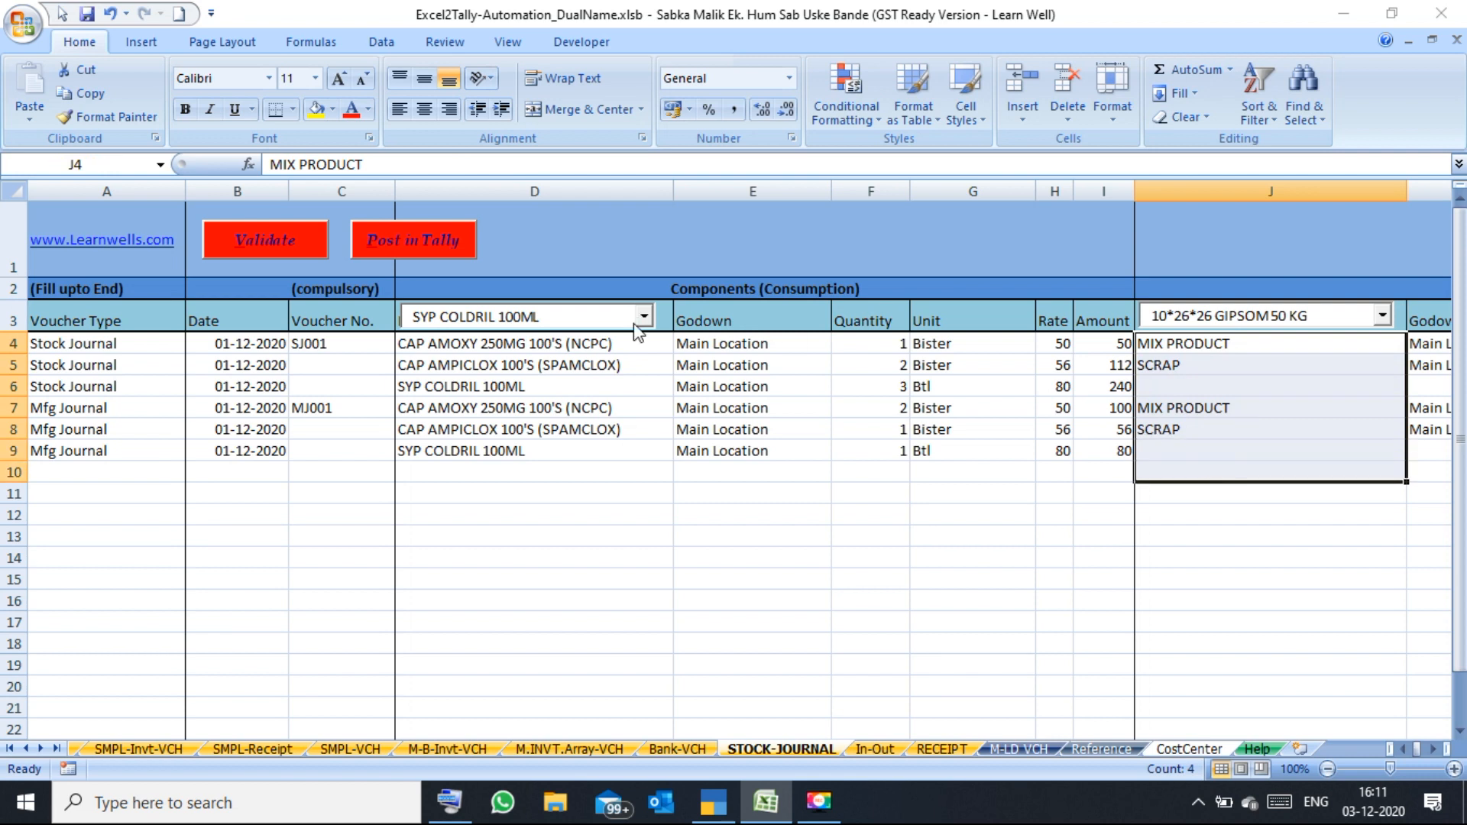
click(598, 350)
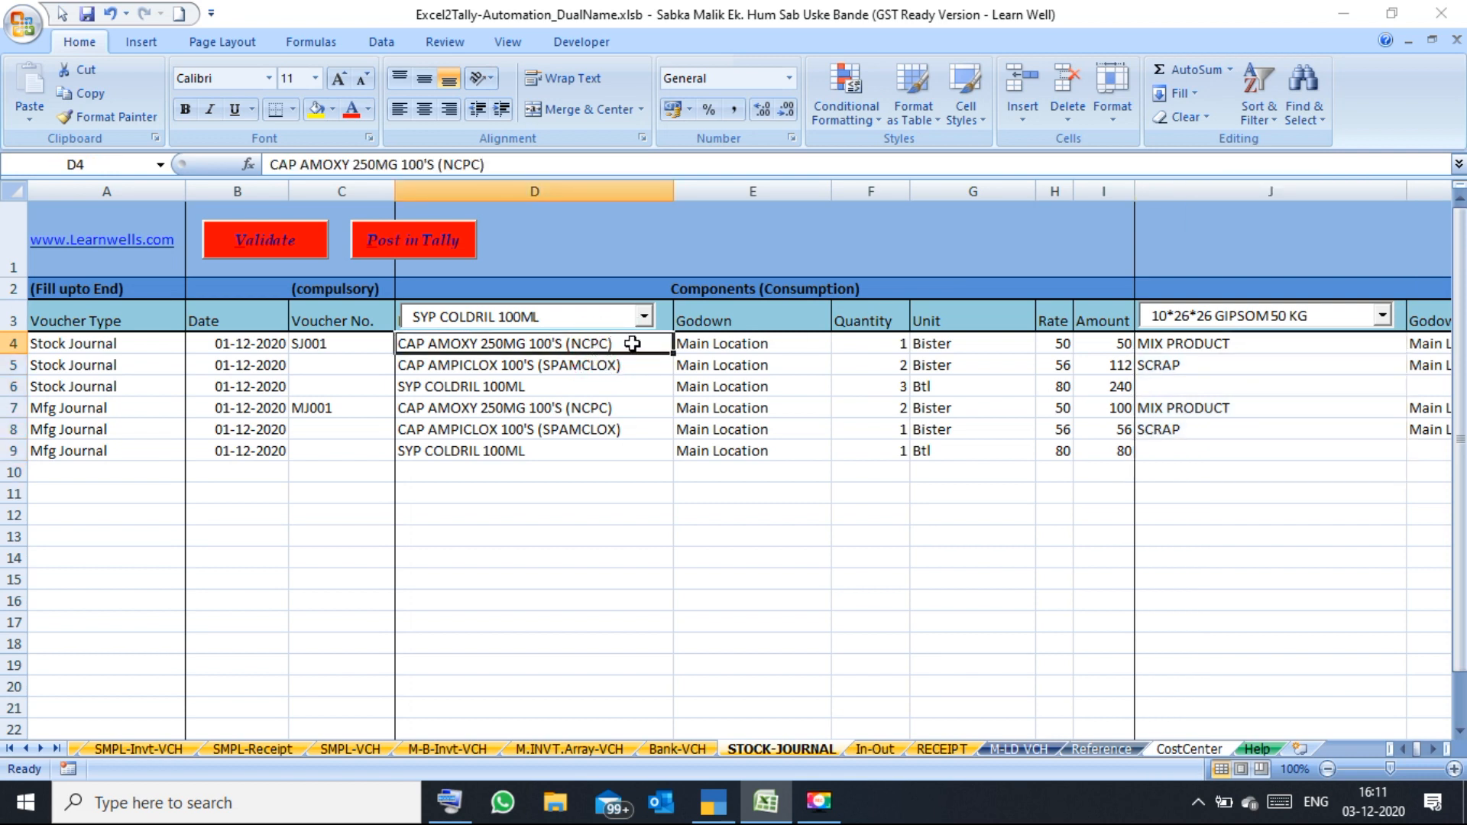
Insert SYP COLDRIL 100ML from the component item list into the next free row, D10, and clear D10:D11 again.
click(644, 315)
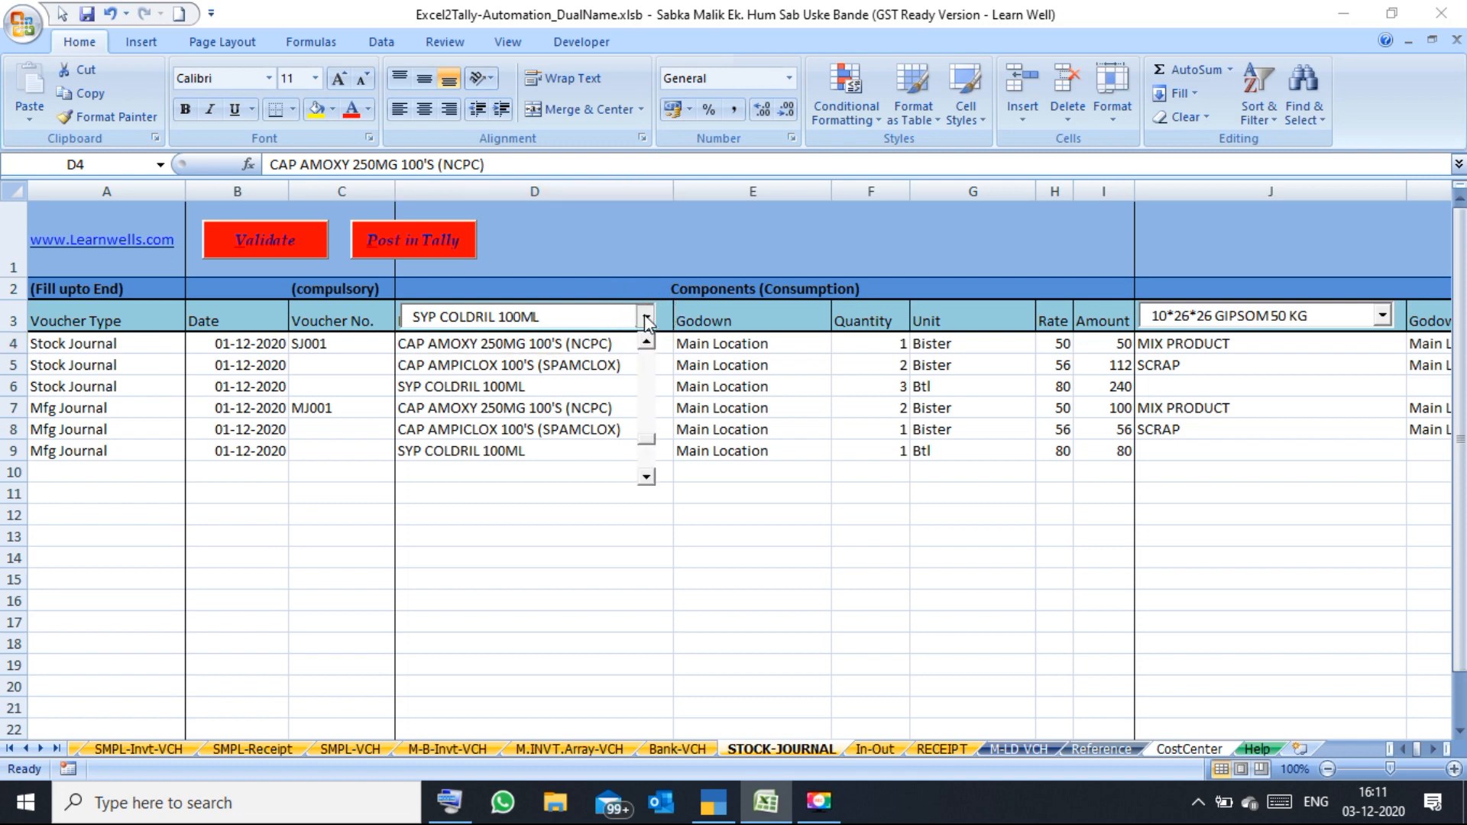
drag(640, 428, 650, 469)
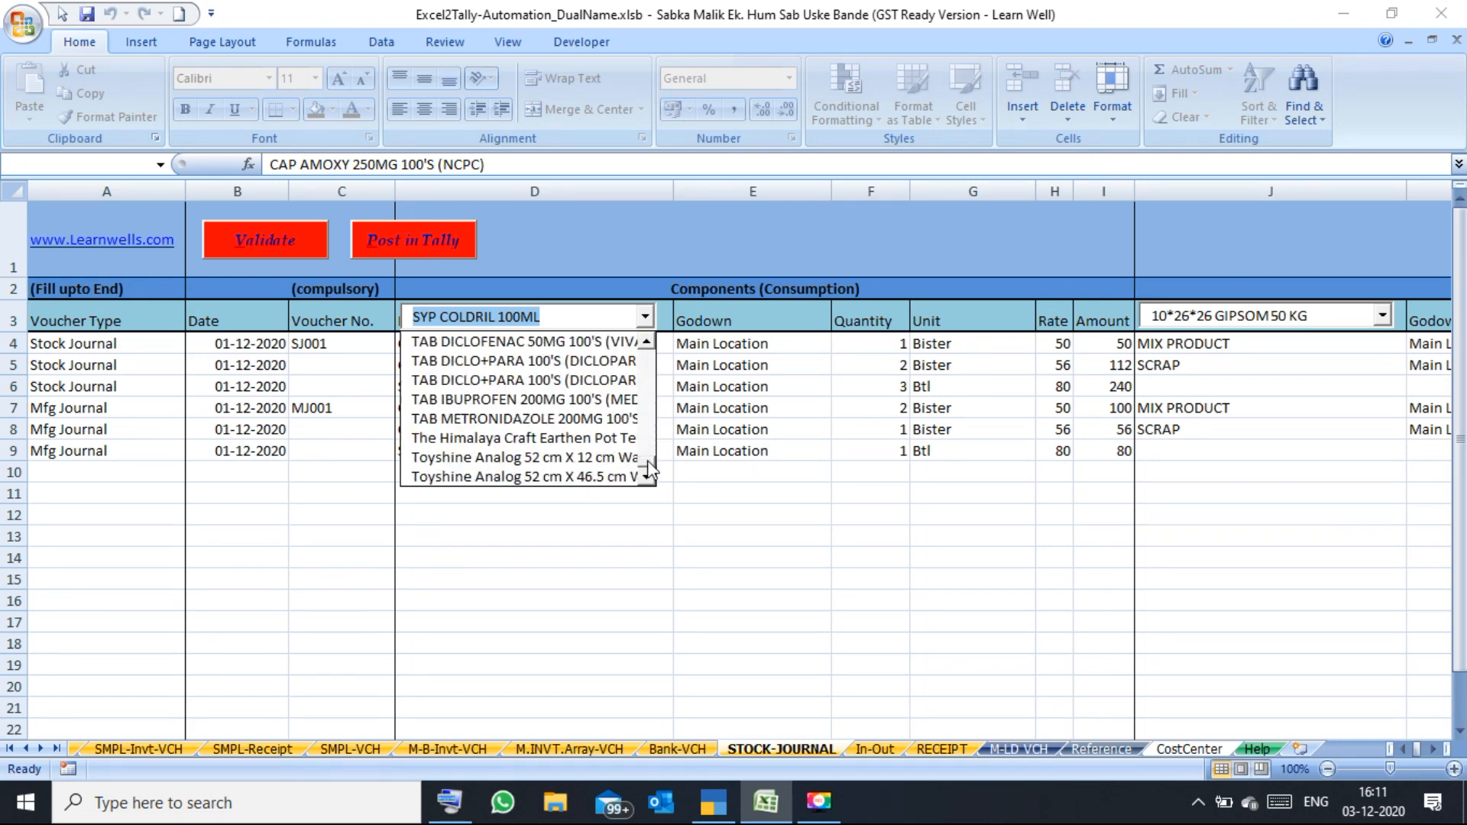
click(569, 315)
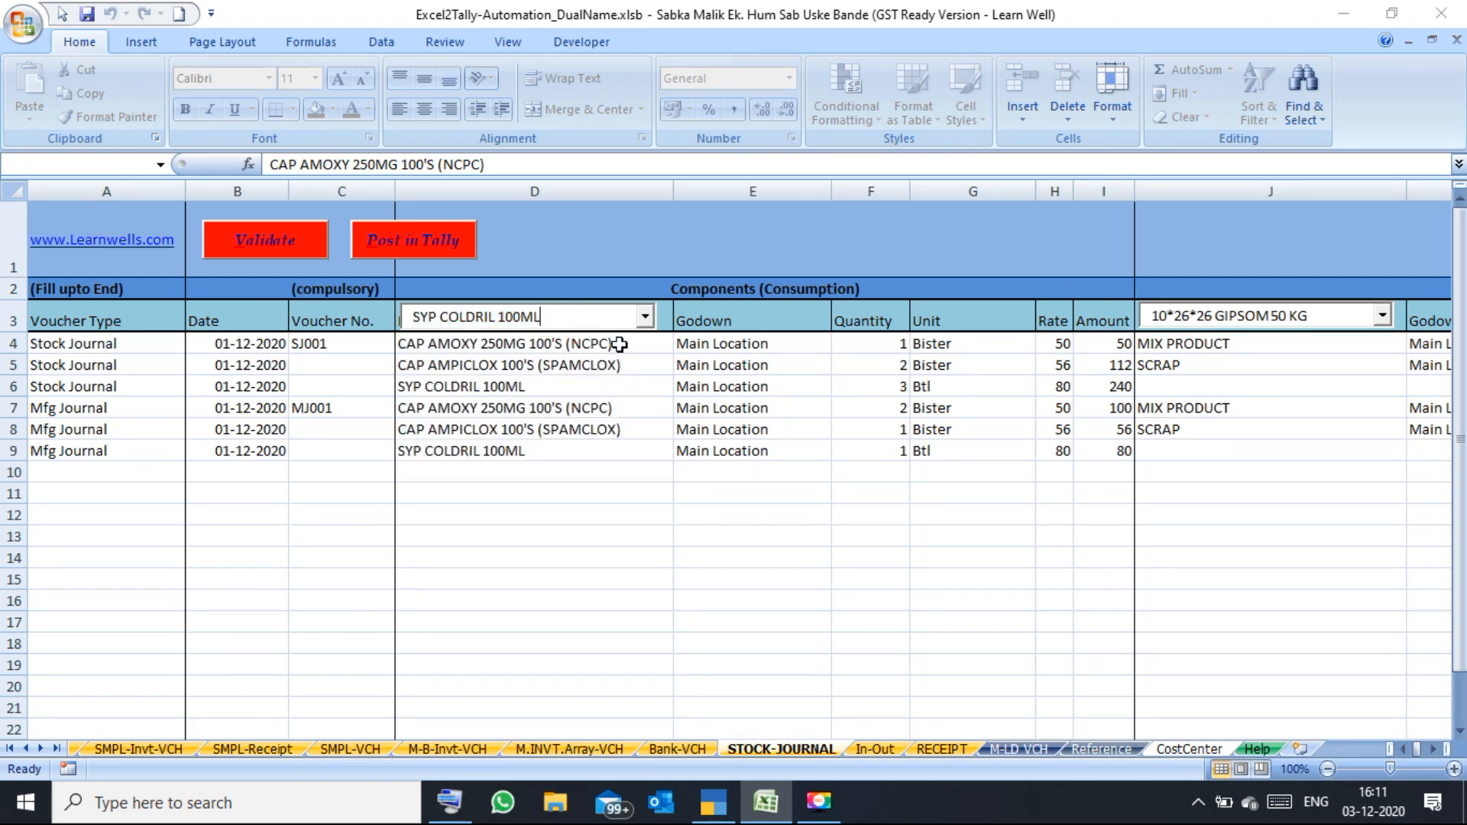
key(Tab)
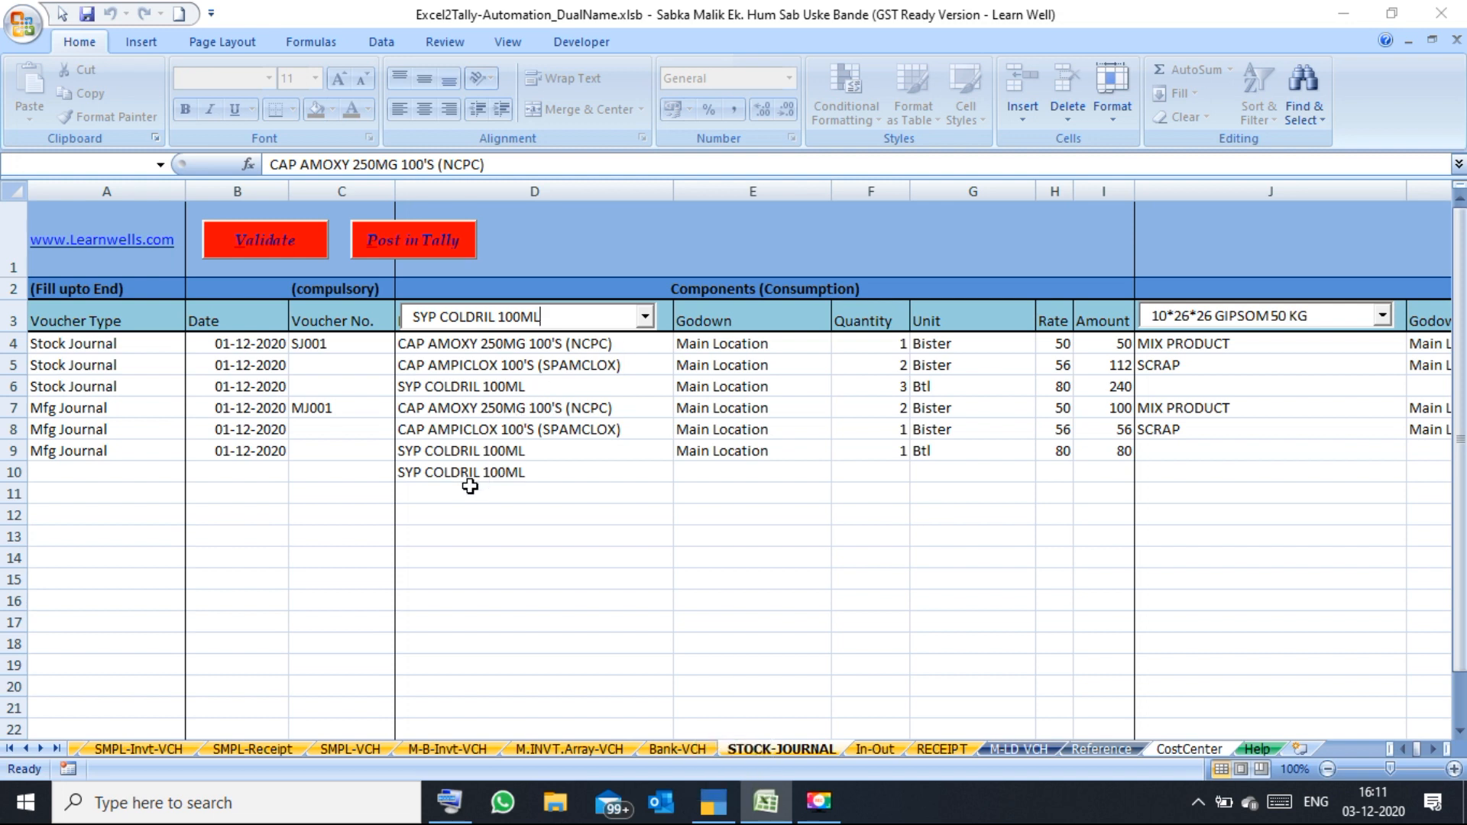
drag(474, 478, 578, 497)
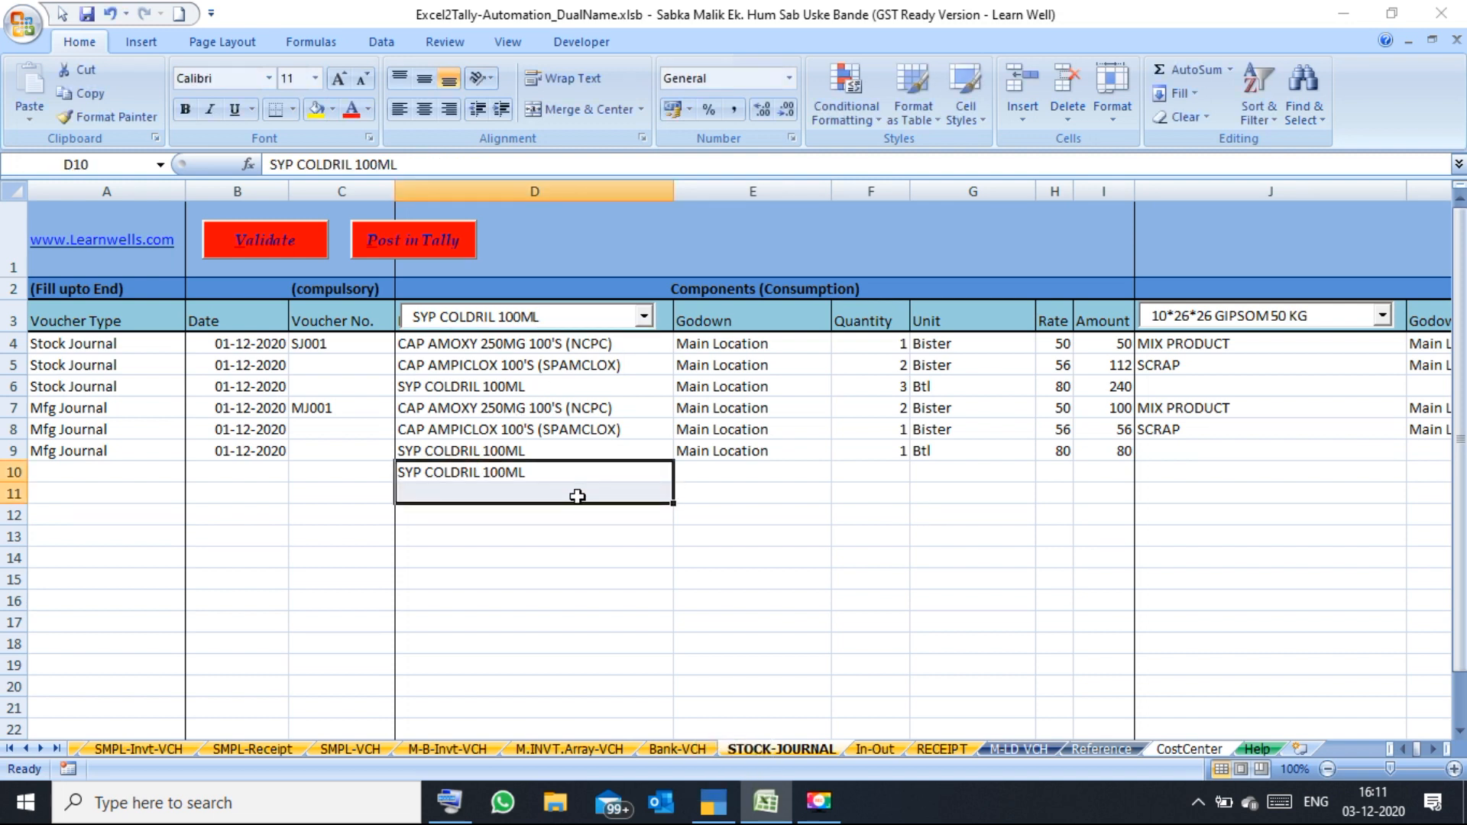
key(Delete)
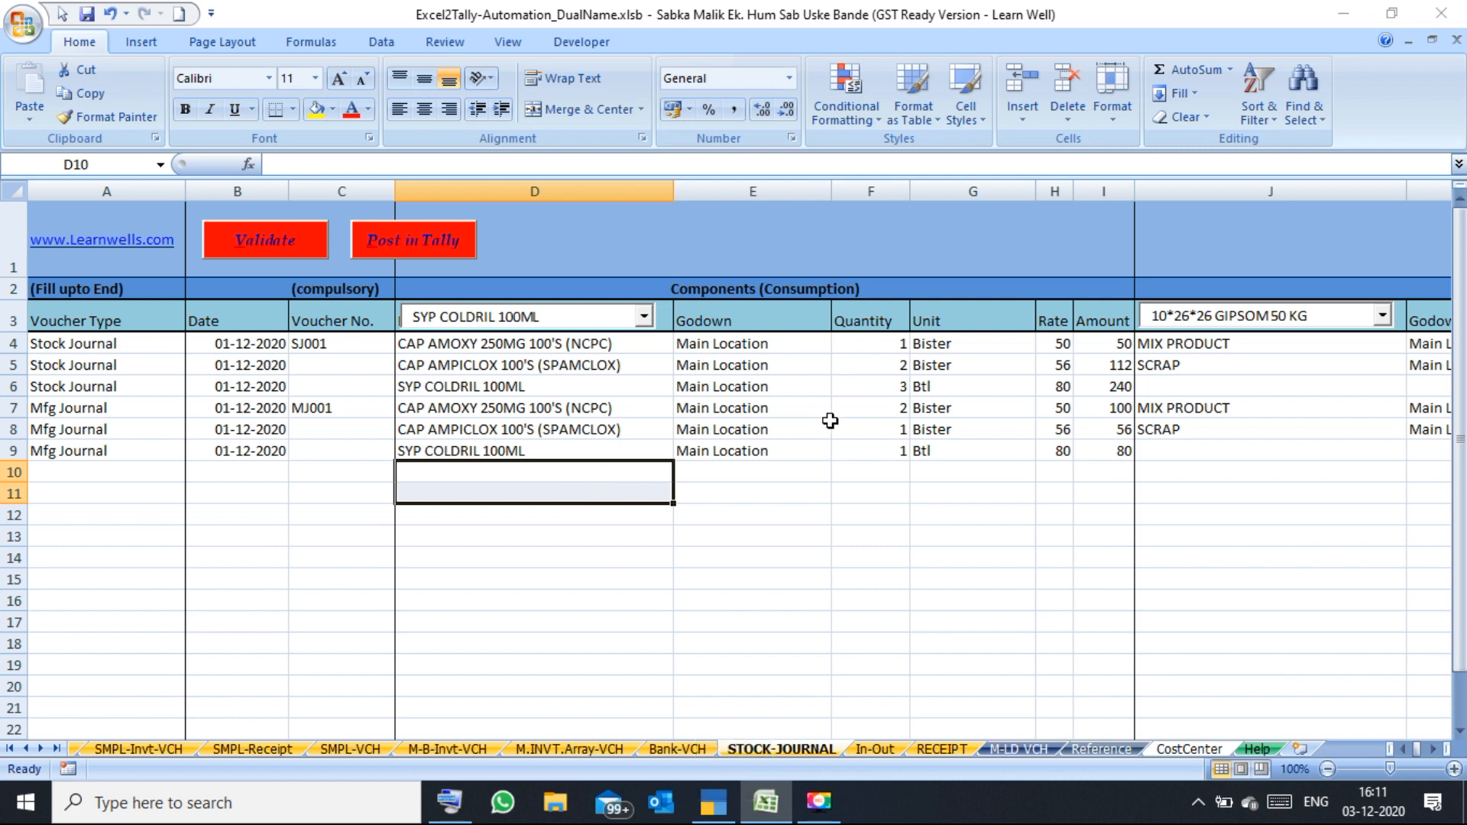
Browse the co-product item list without choosing an item, and return to the empty cell D11.
click(1381, 317)
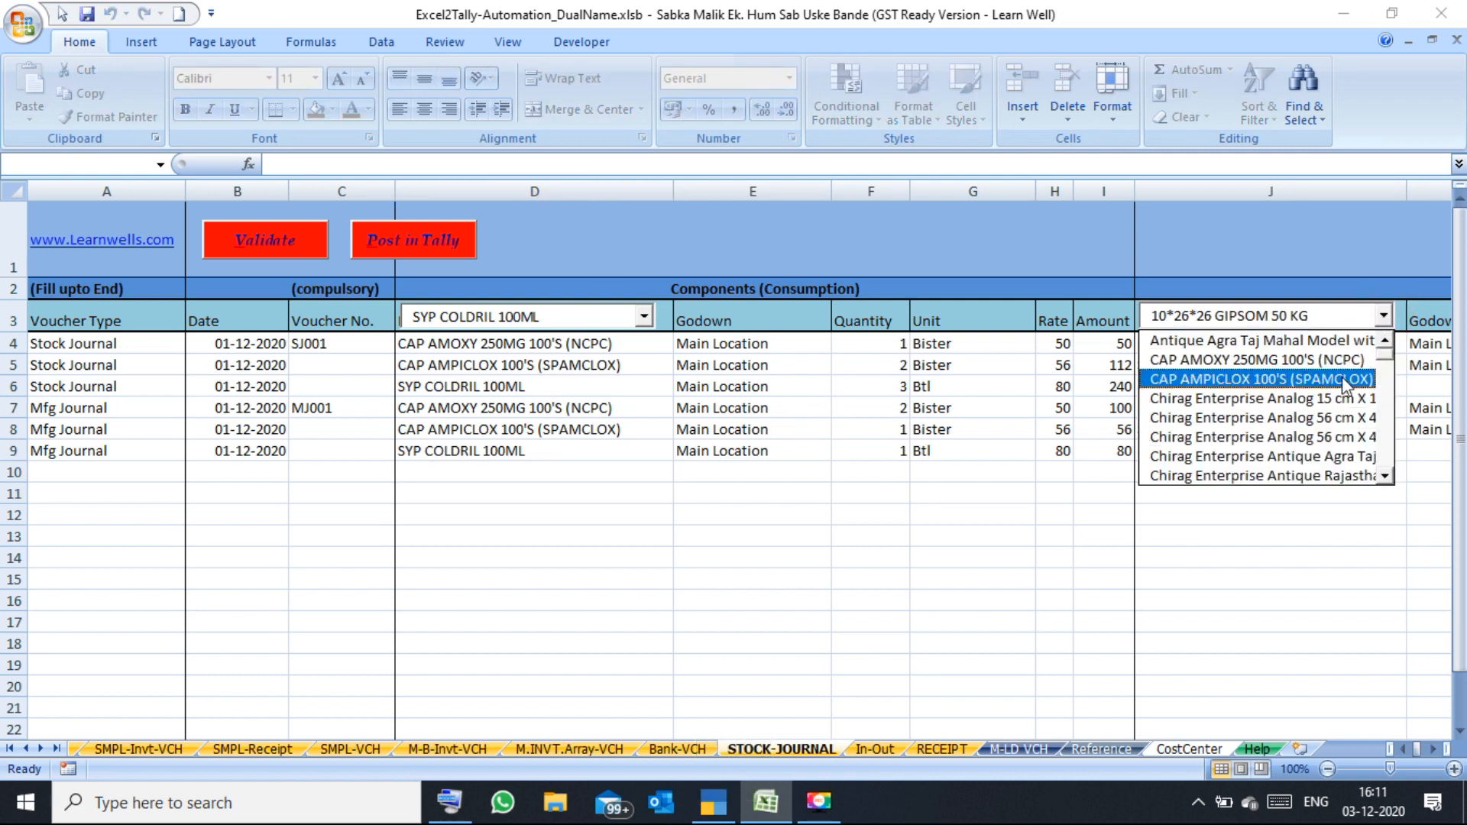
click(1085, 385)
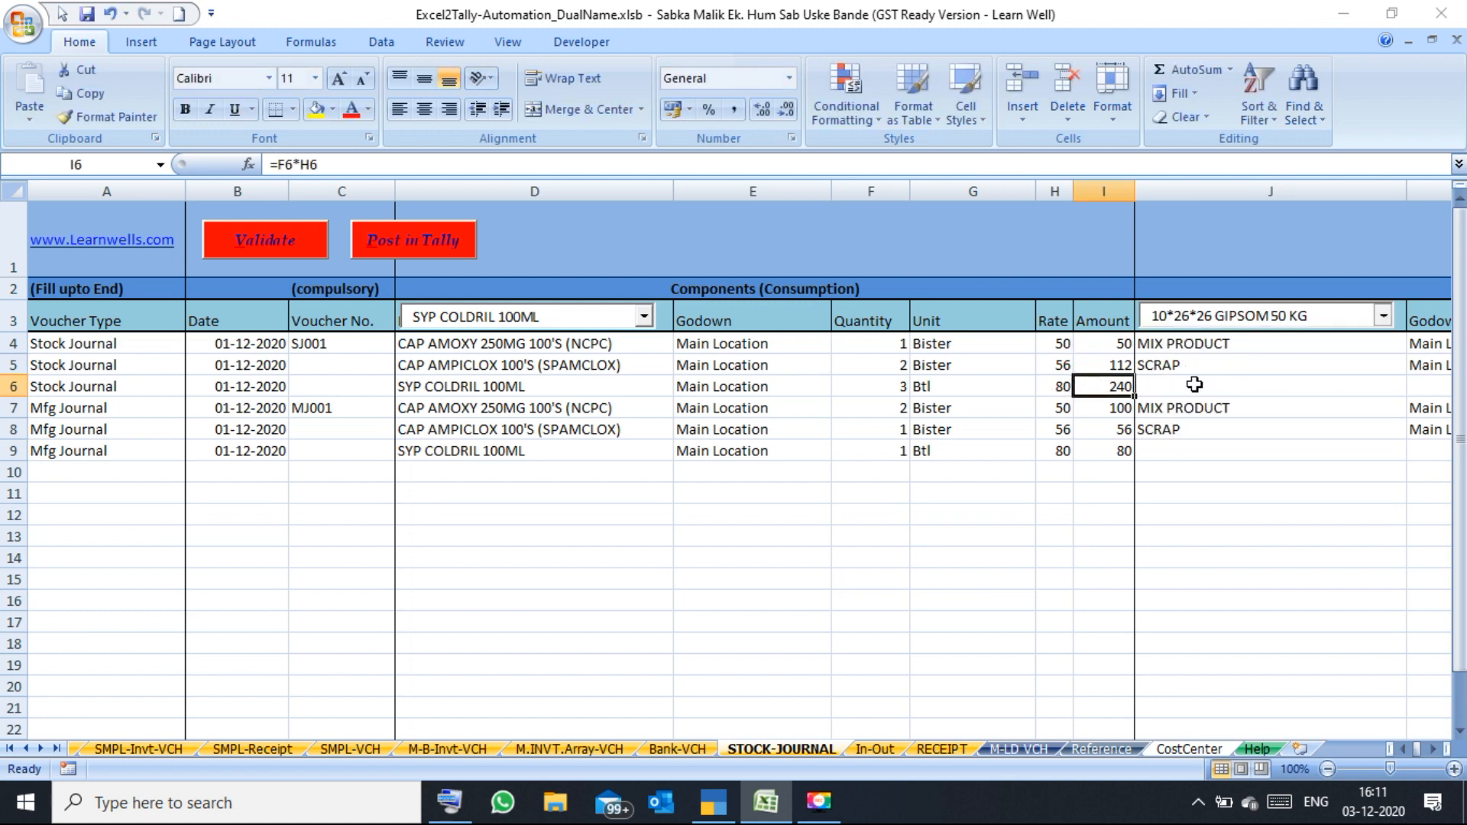
click(646, 497)
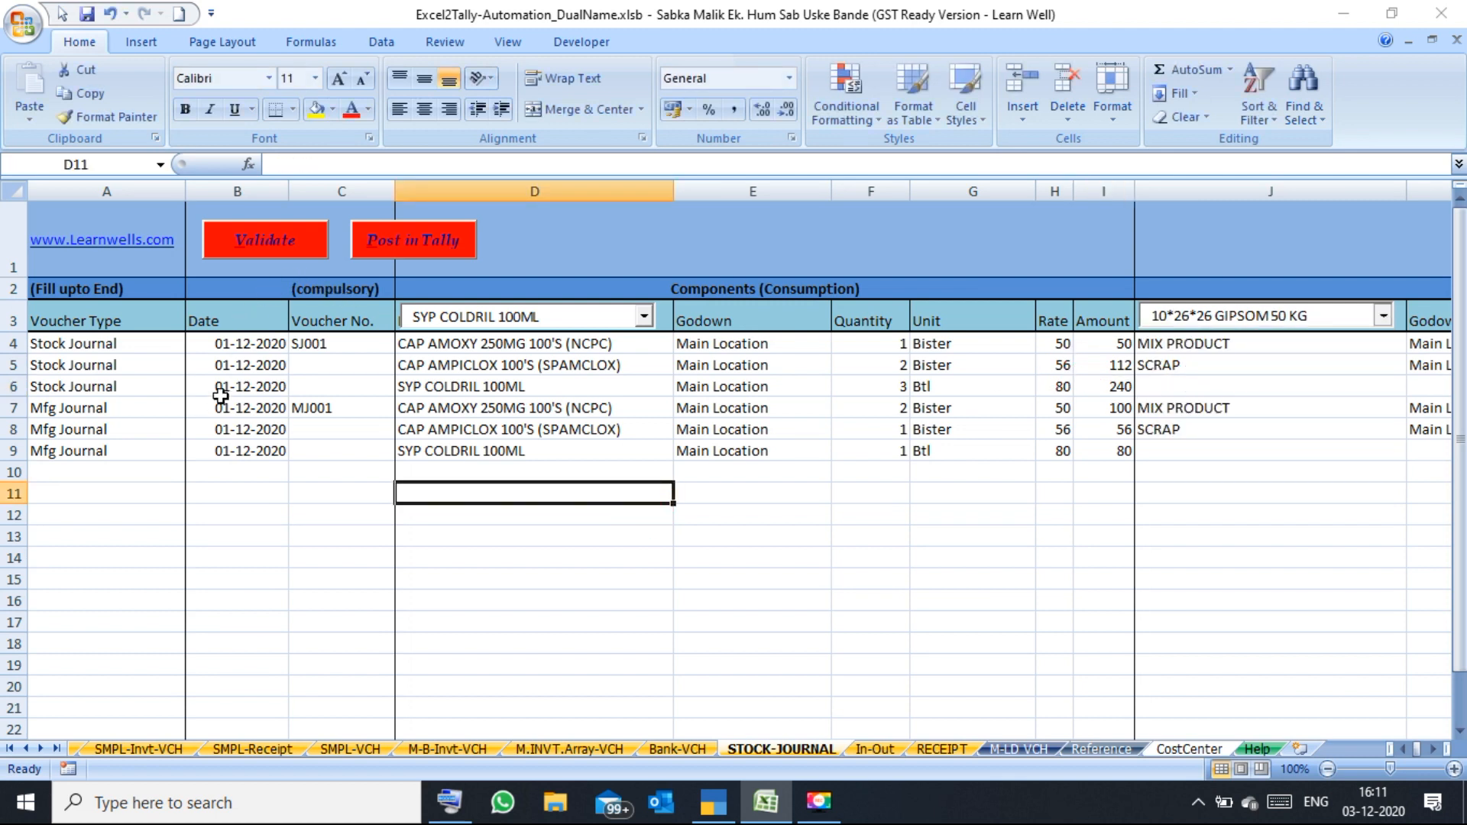
Review the voucher types, voucher numbers, component items and godown entries filled in rows 4 to 9.
drag(137, 349, 134, 456)
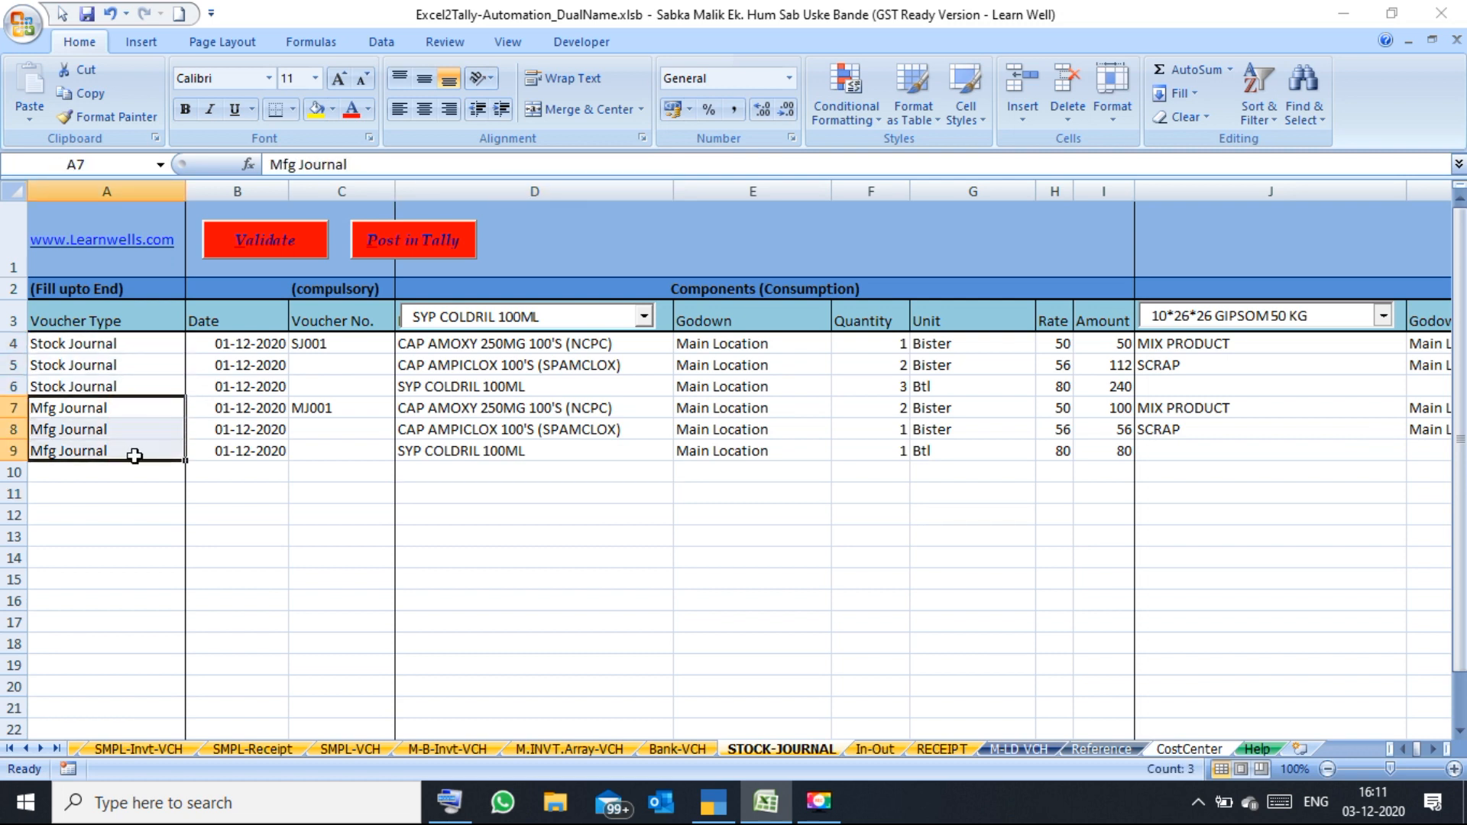
click(339, 347)
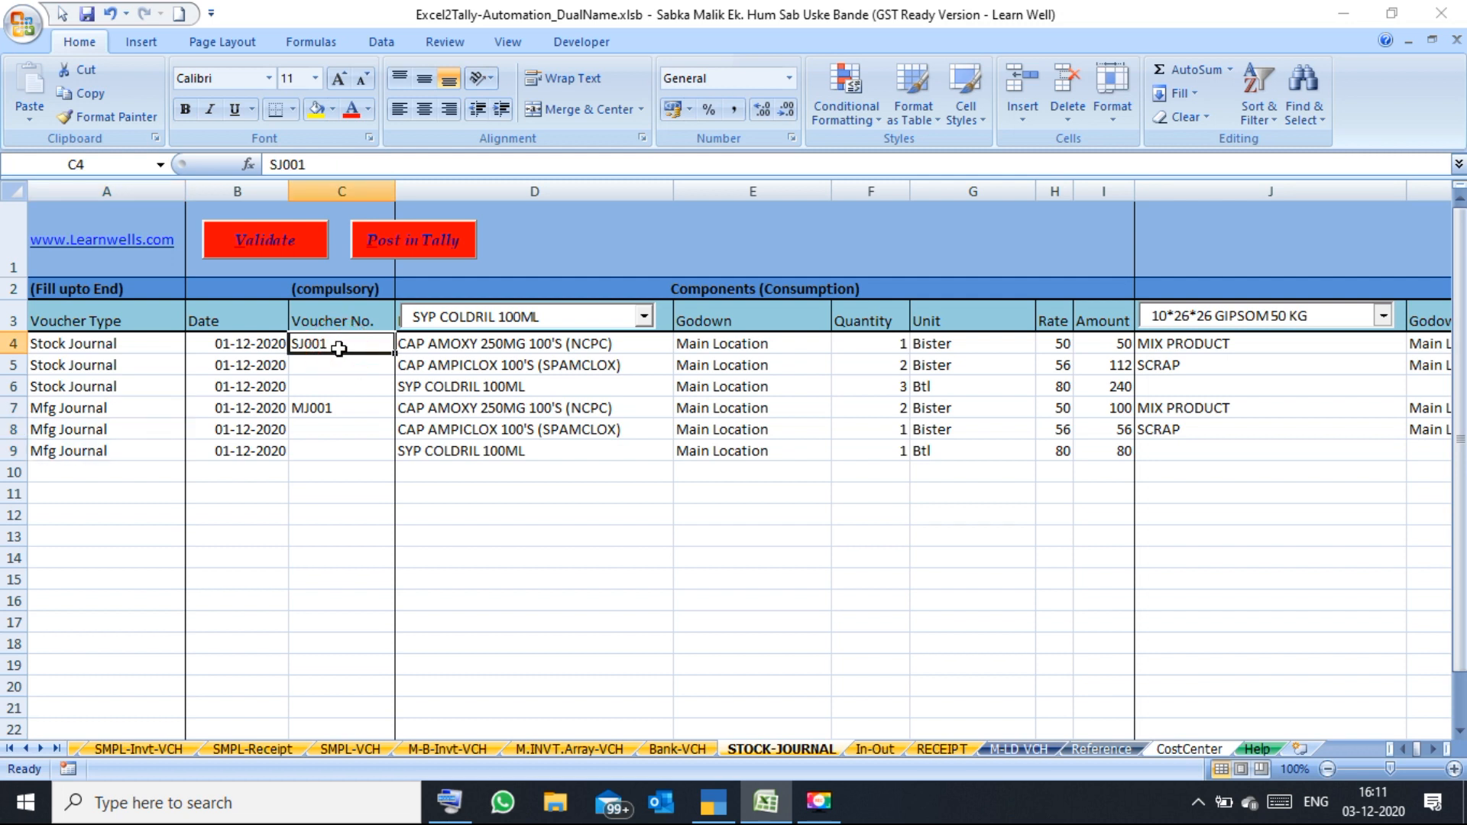
click(329, 443)
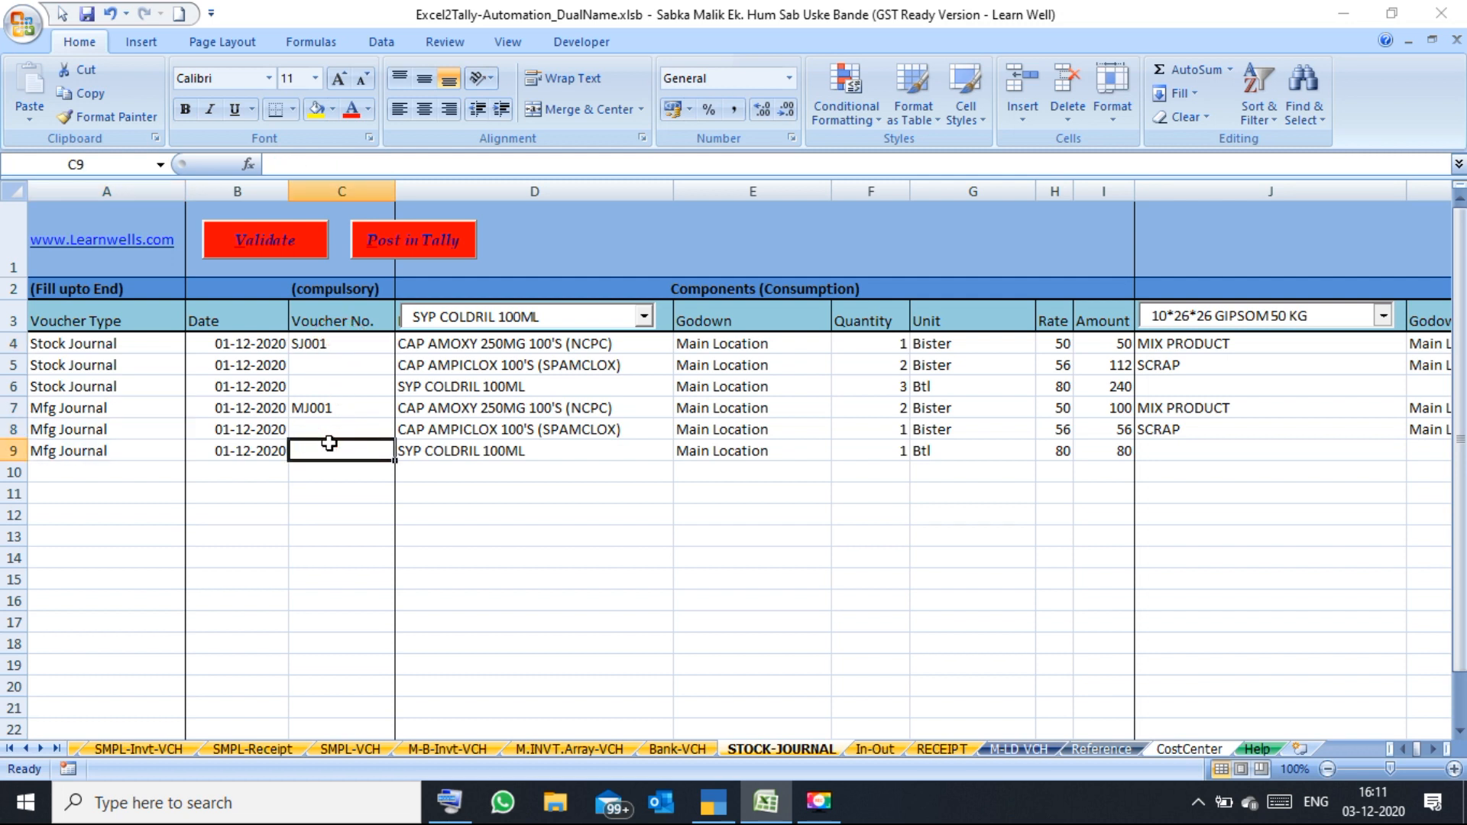
drag(535, 385, 543, 473)
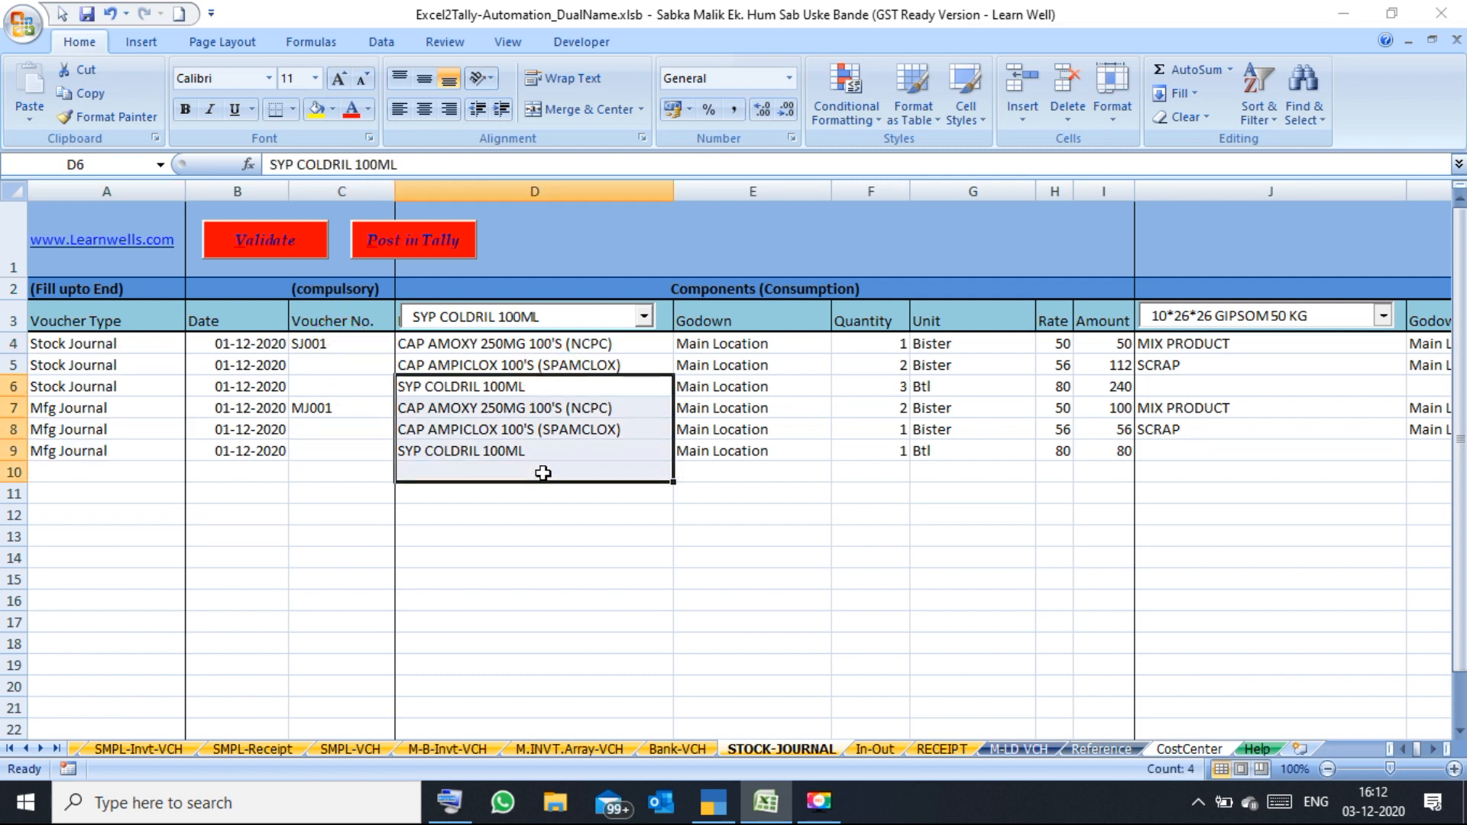
click(536, 528)
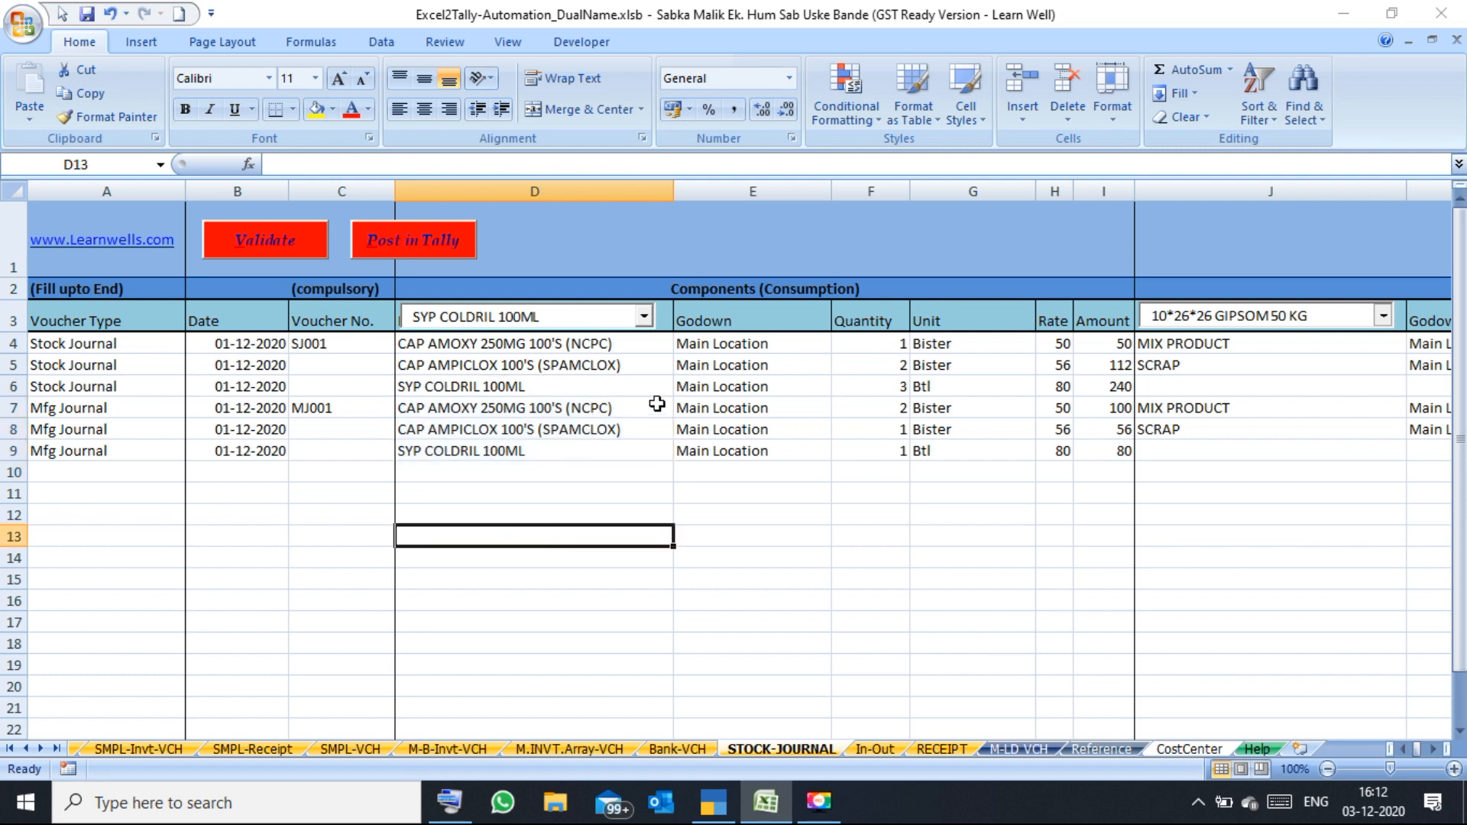
click(704, 403)
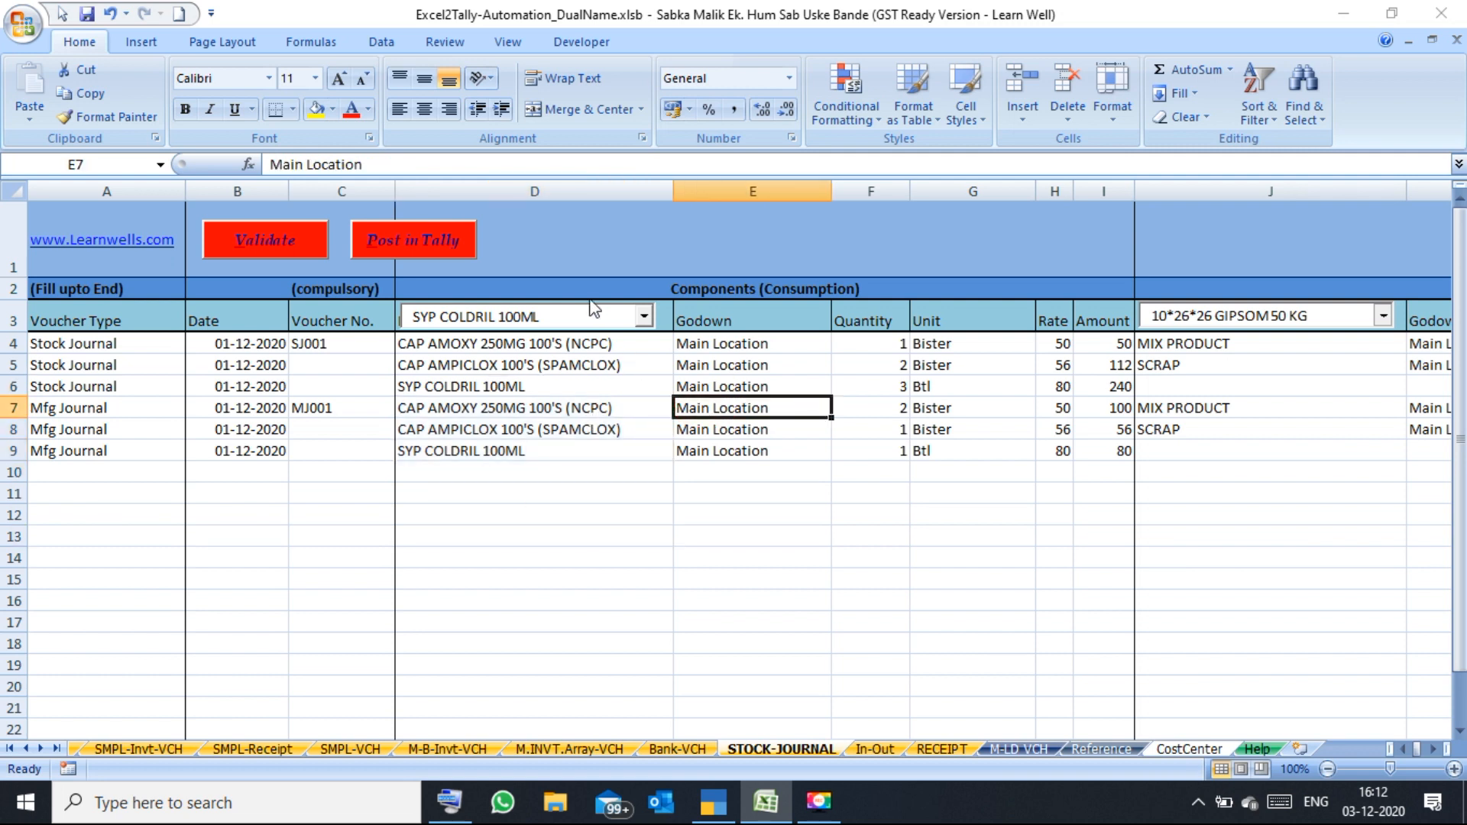
Validate the STOCK-JOURNAL entries and check the auto-calculated cell address and scrap columns W and X for rows 4 to 9.
click(282, 242)
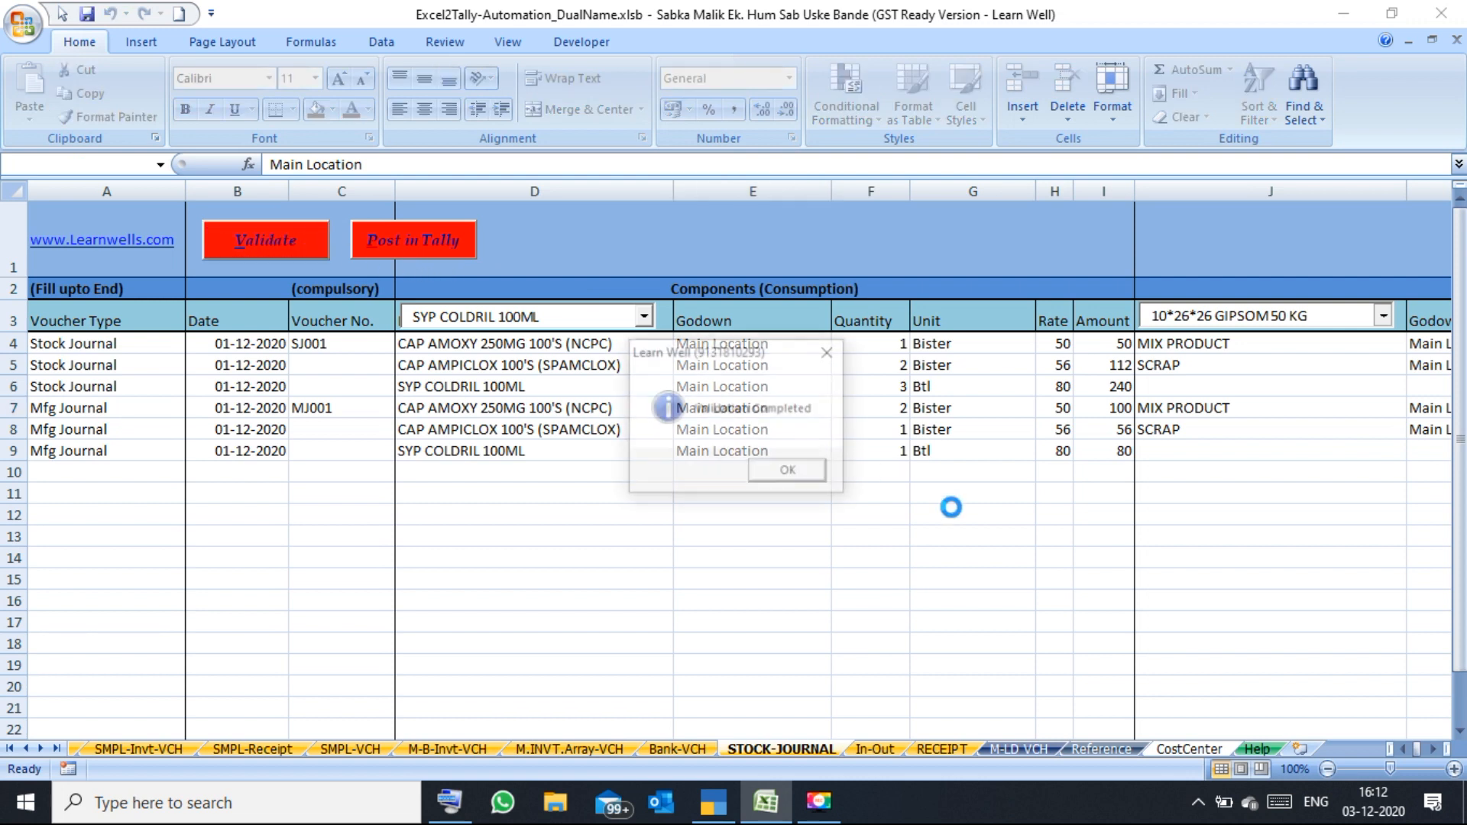
click(800, 473)
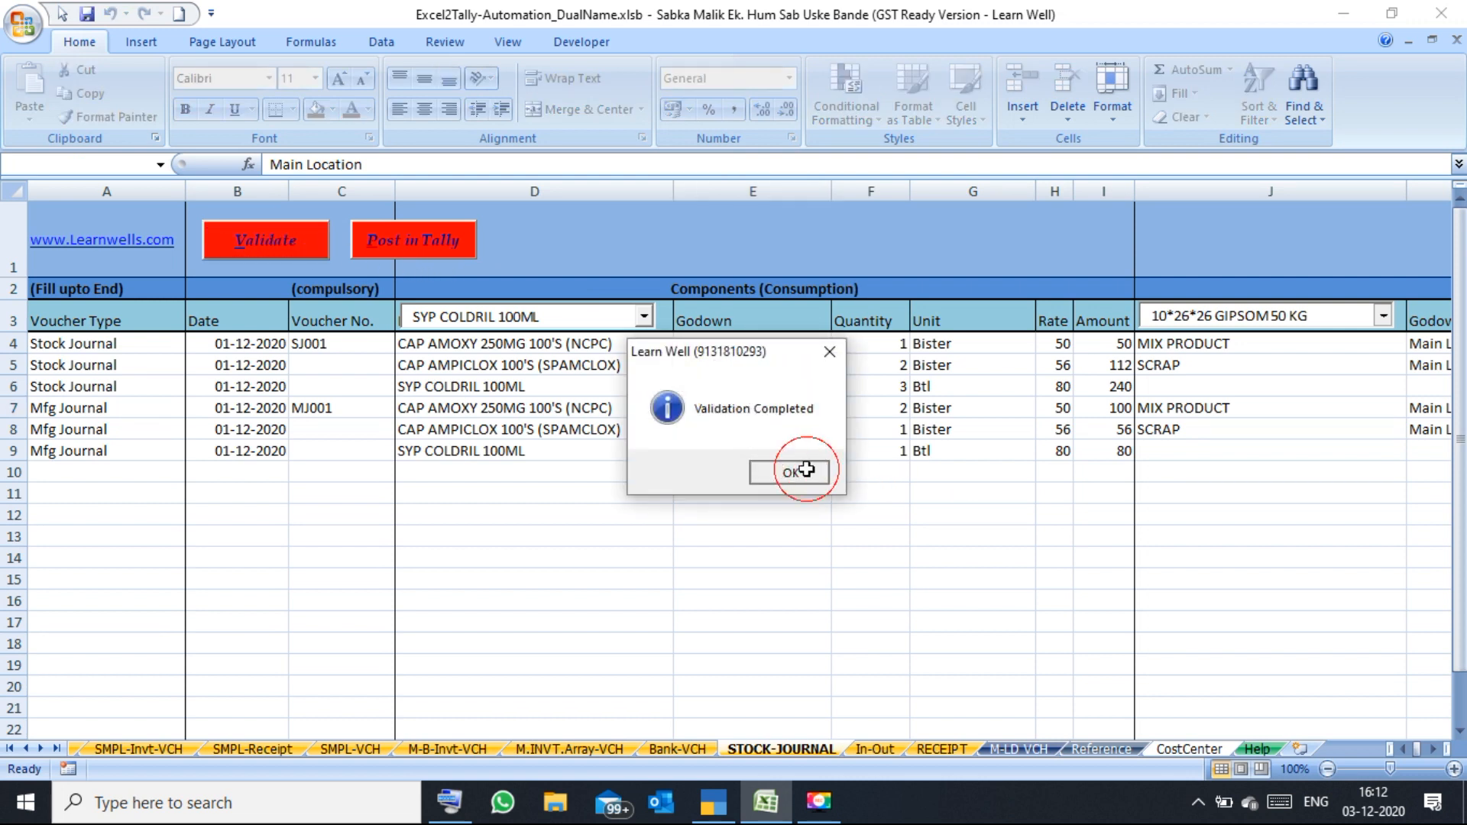
click(1433, 749)
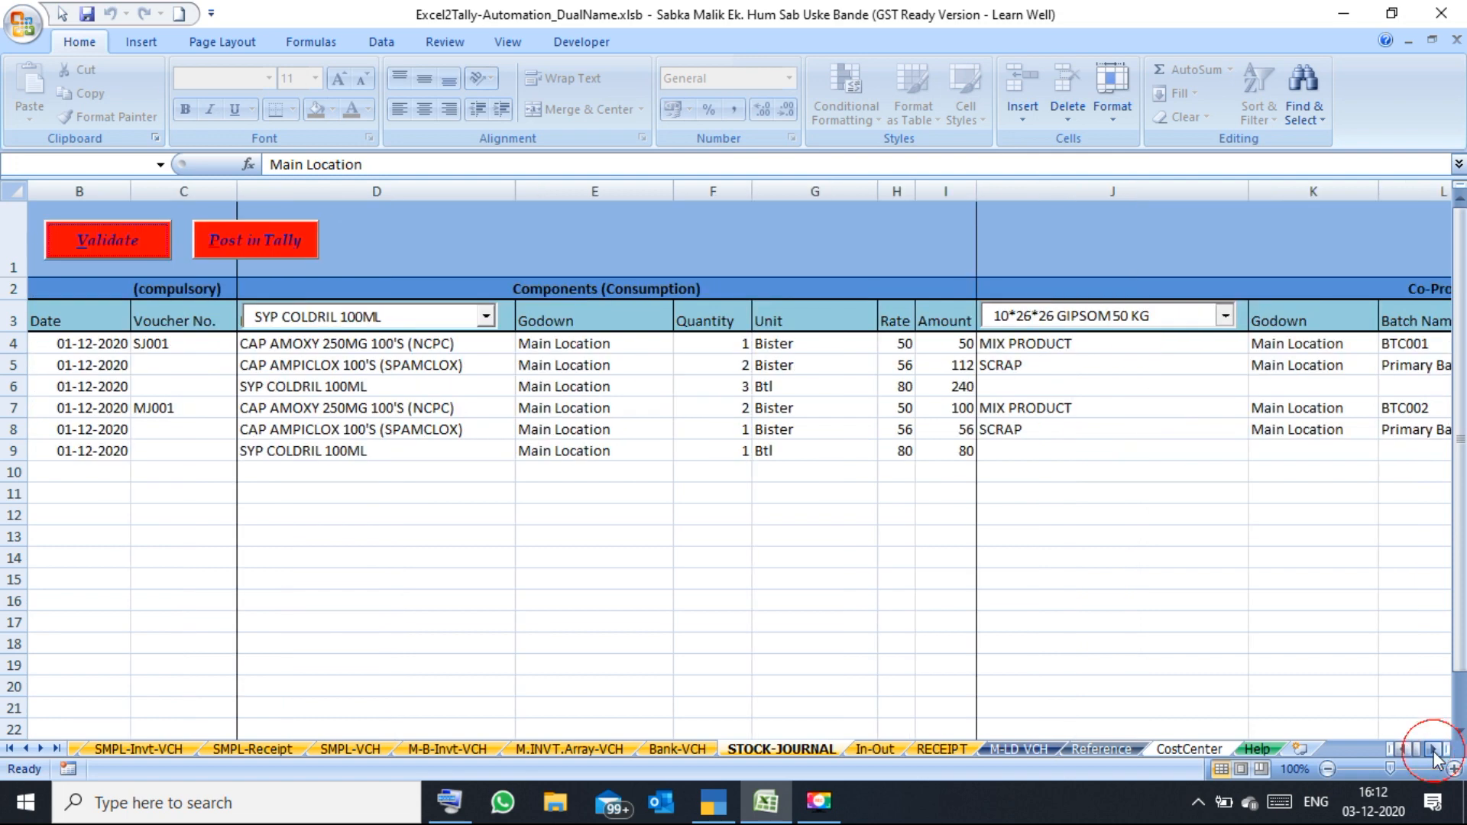
click(1433, 749)
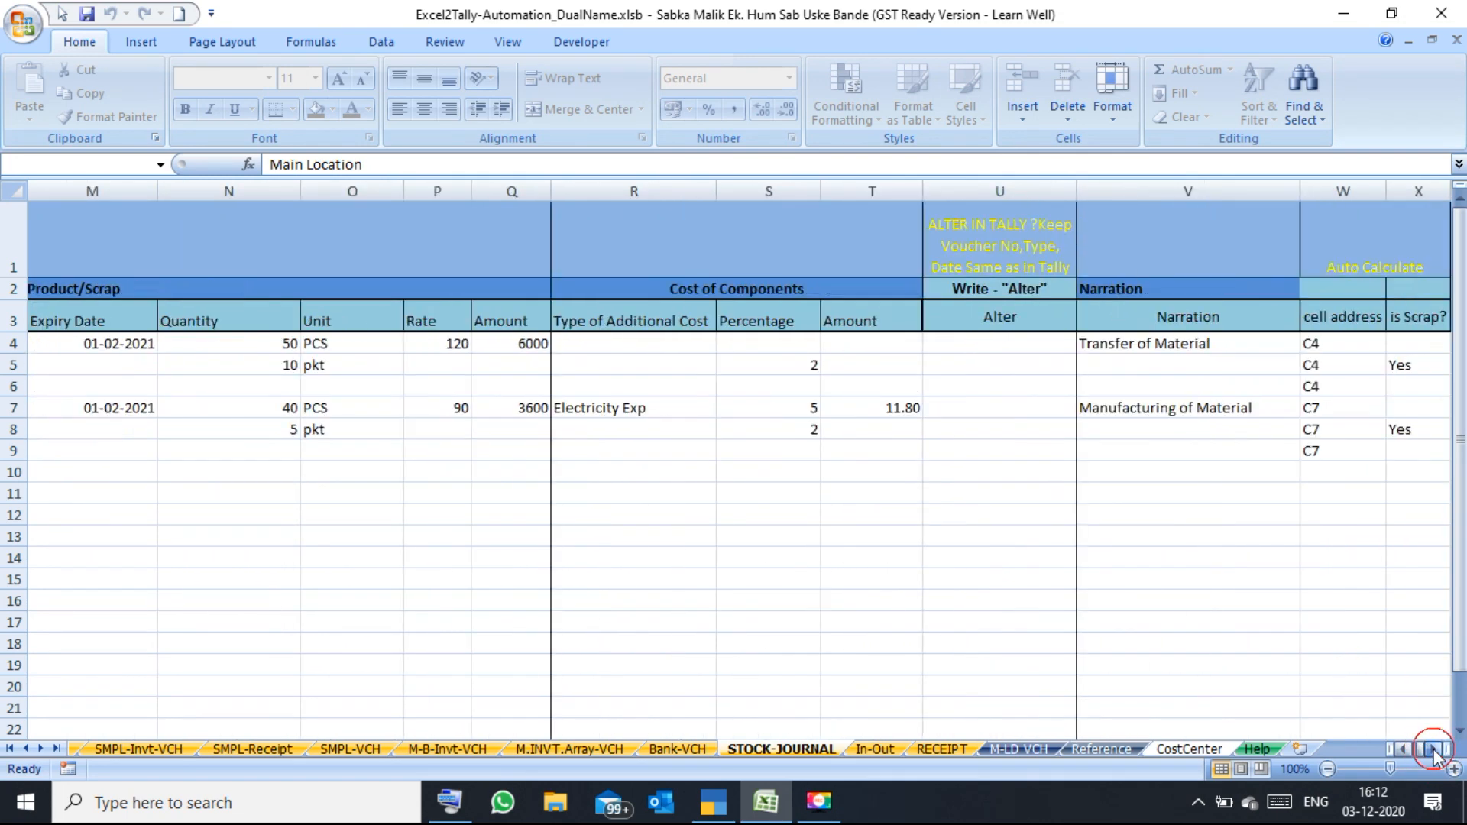
drag(1066, 336, 1117, 449)
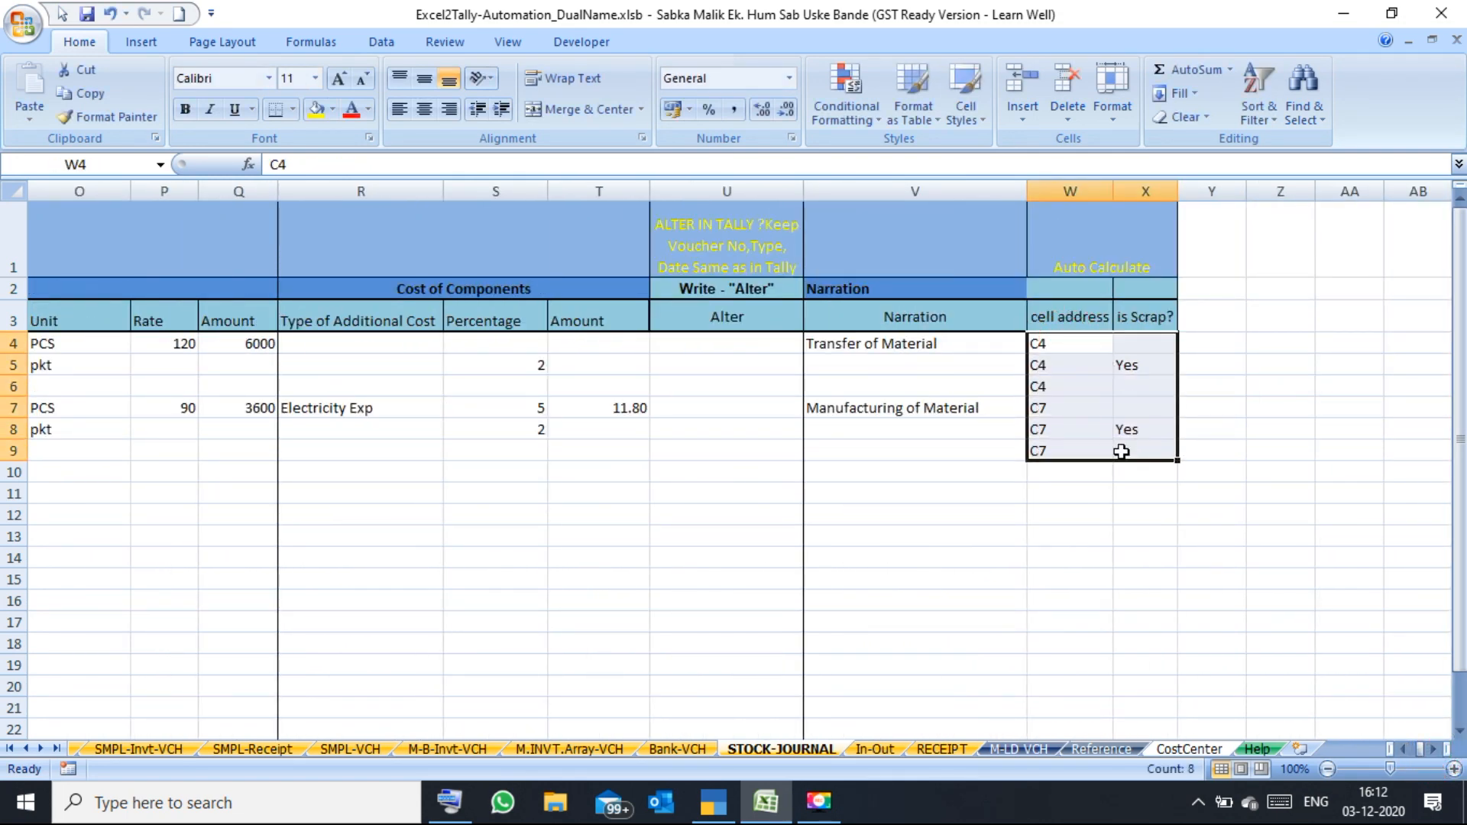
click(1425, 747)
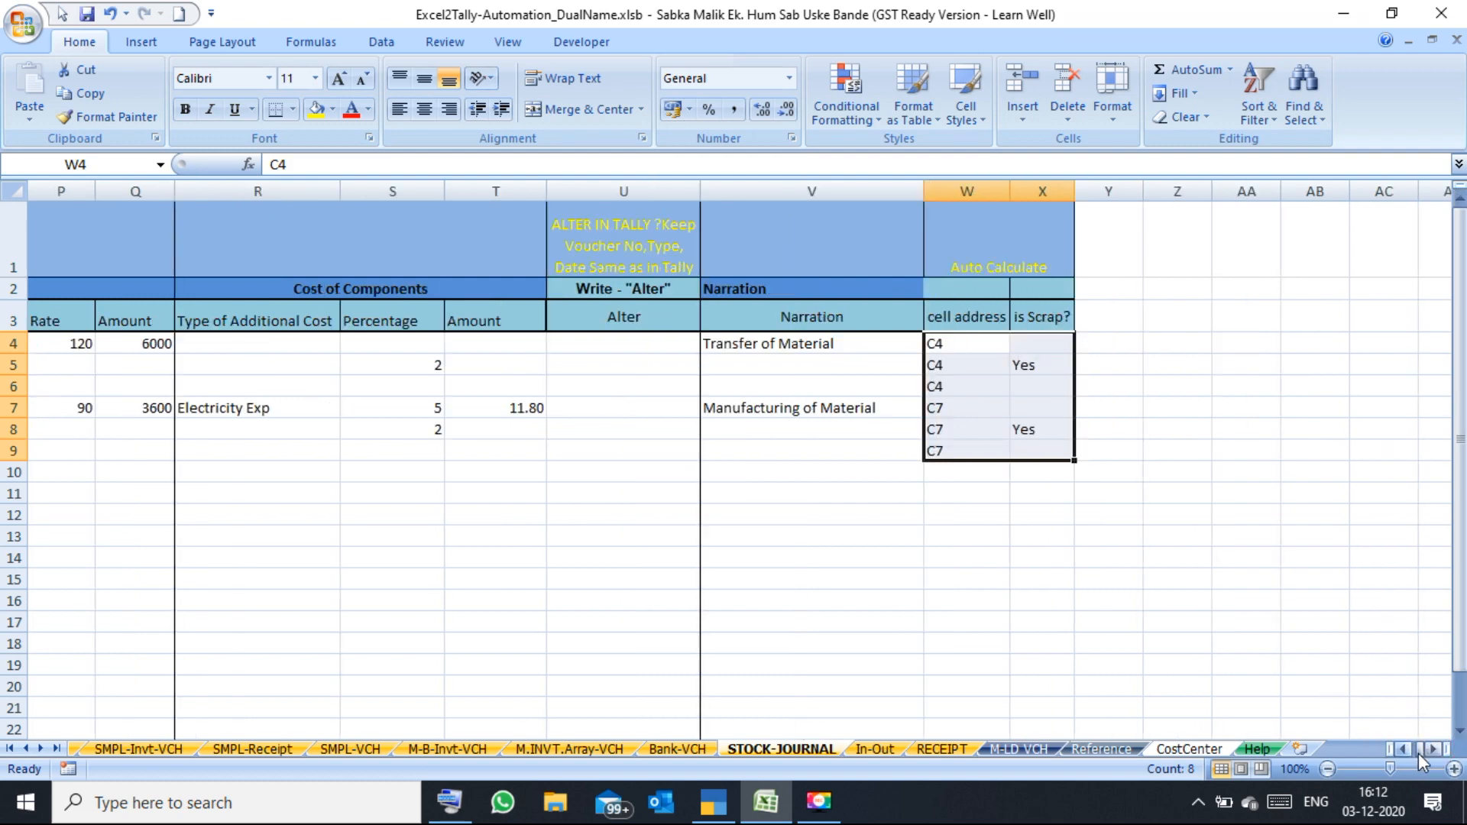
drag(1418, 753, 1414, 753)
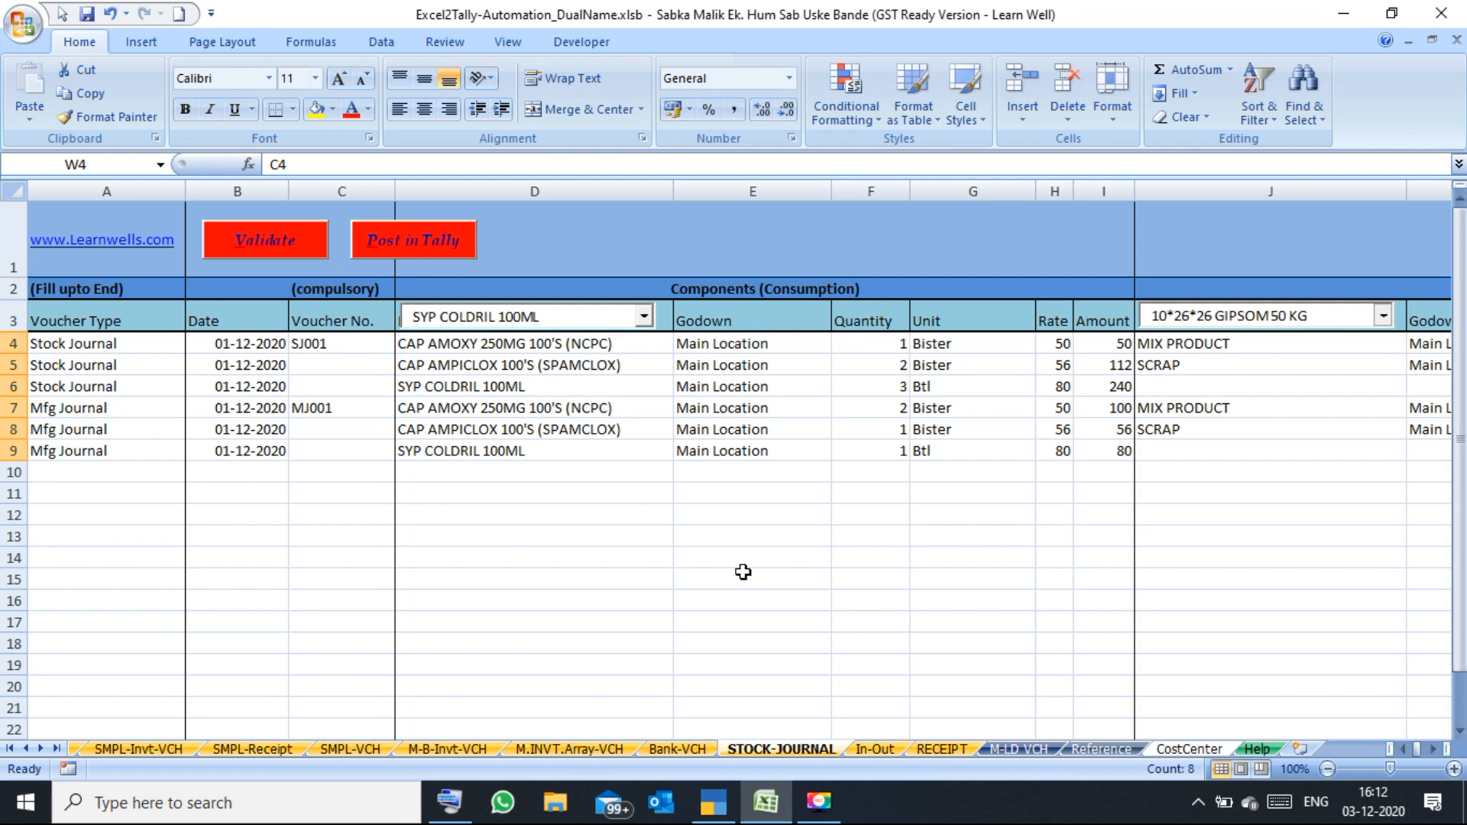
Switch to TallyPrime, view the Day Book for 1-Dec-20, and return to the Excel sheet.
click(712, 803)
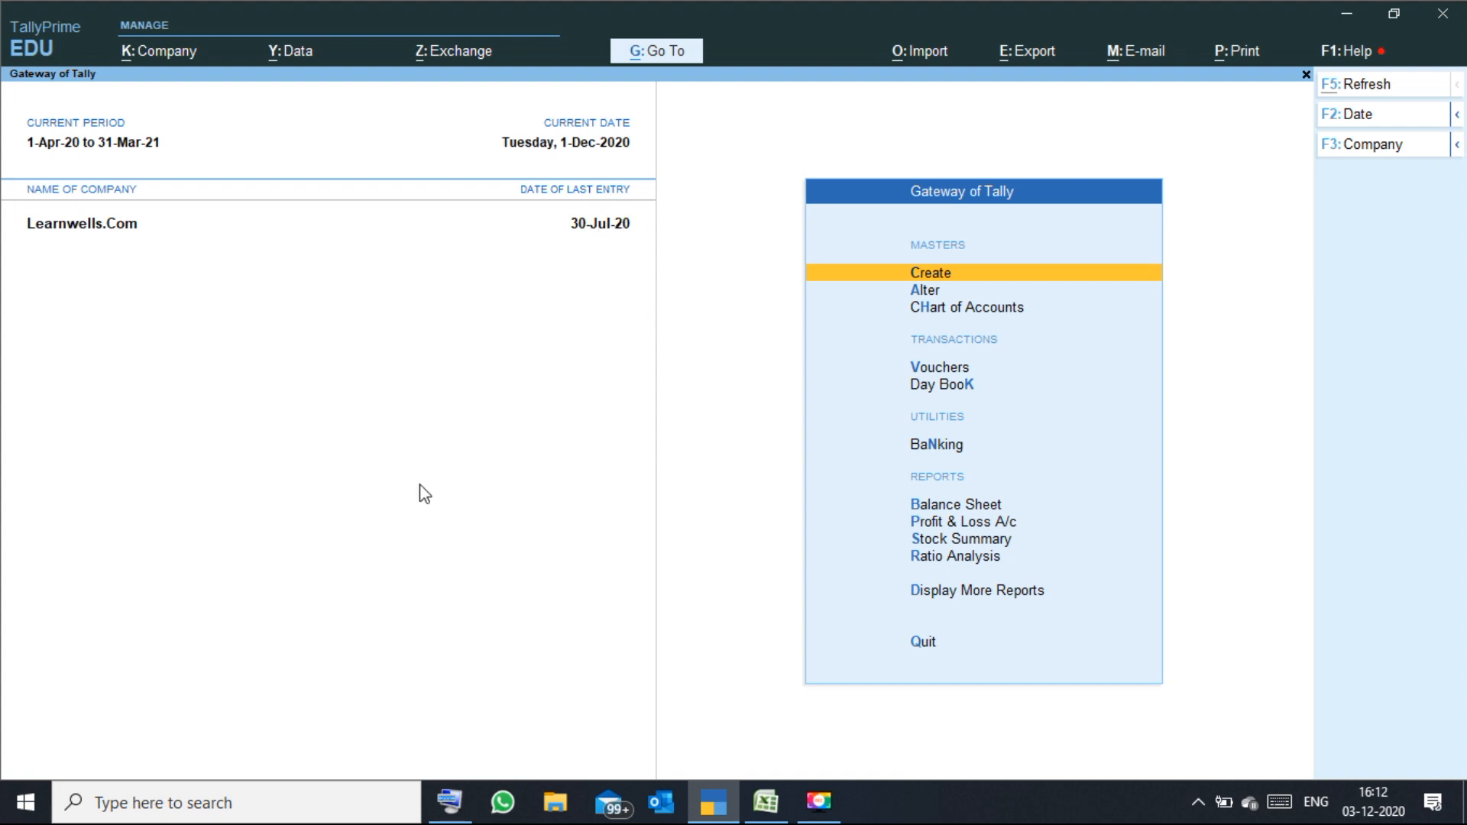
key(d)
key(d)
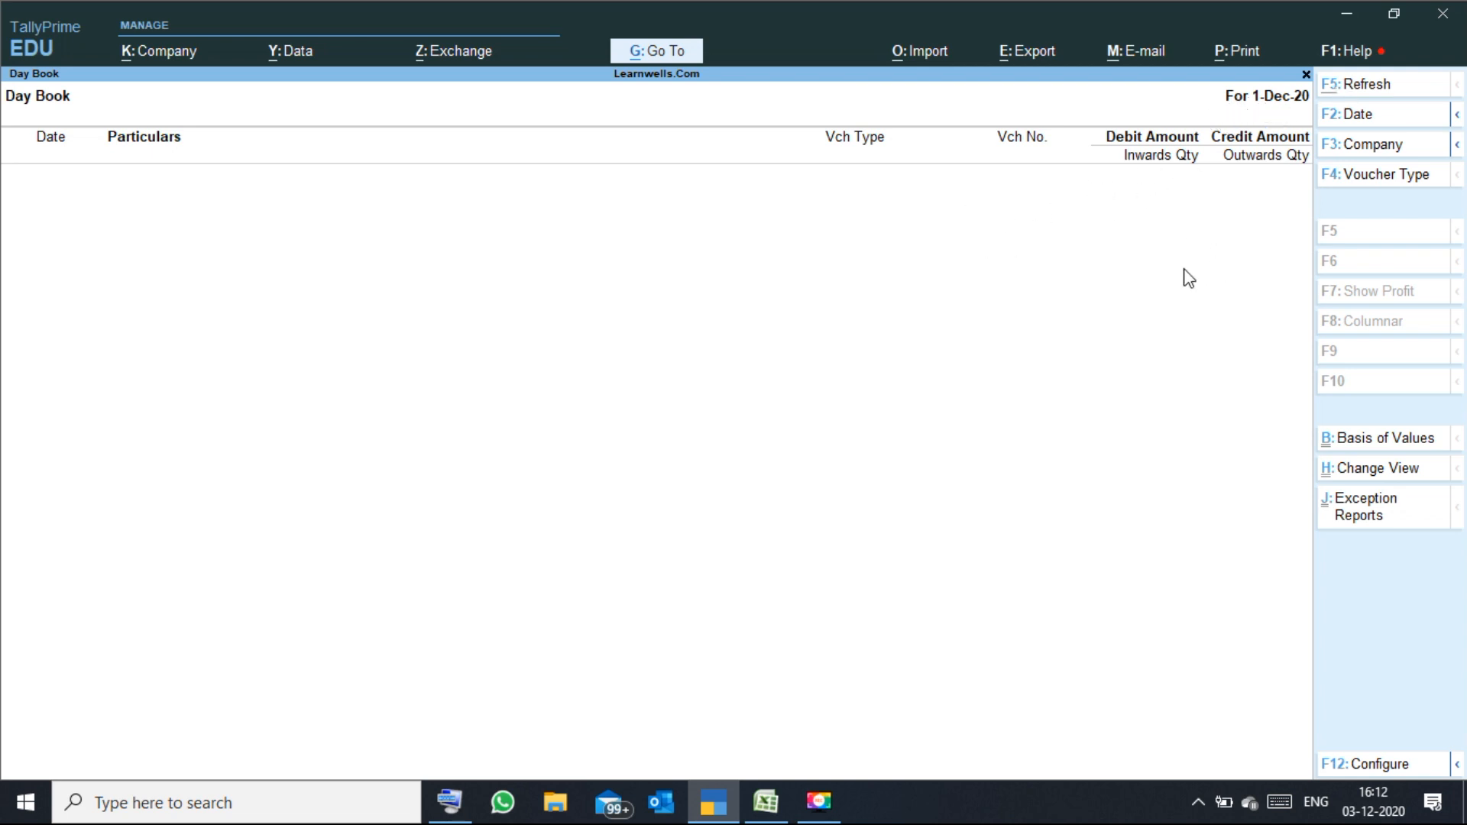
click(1350, 18)
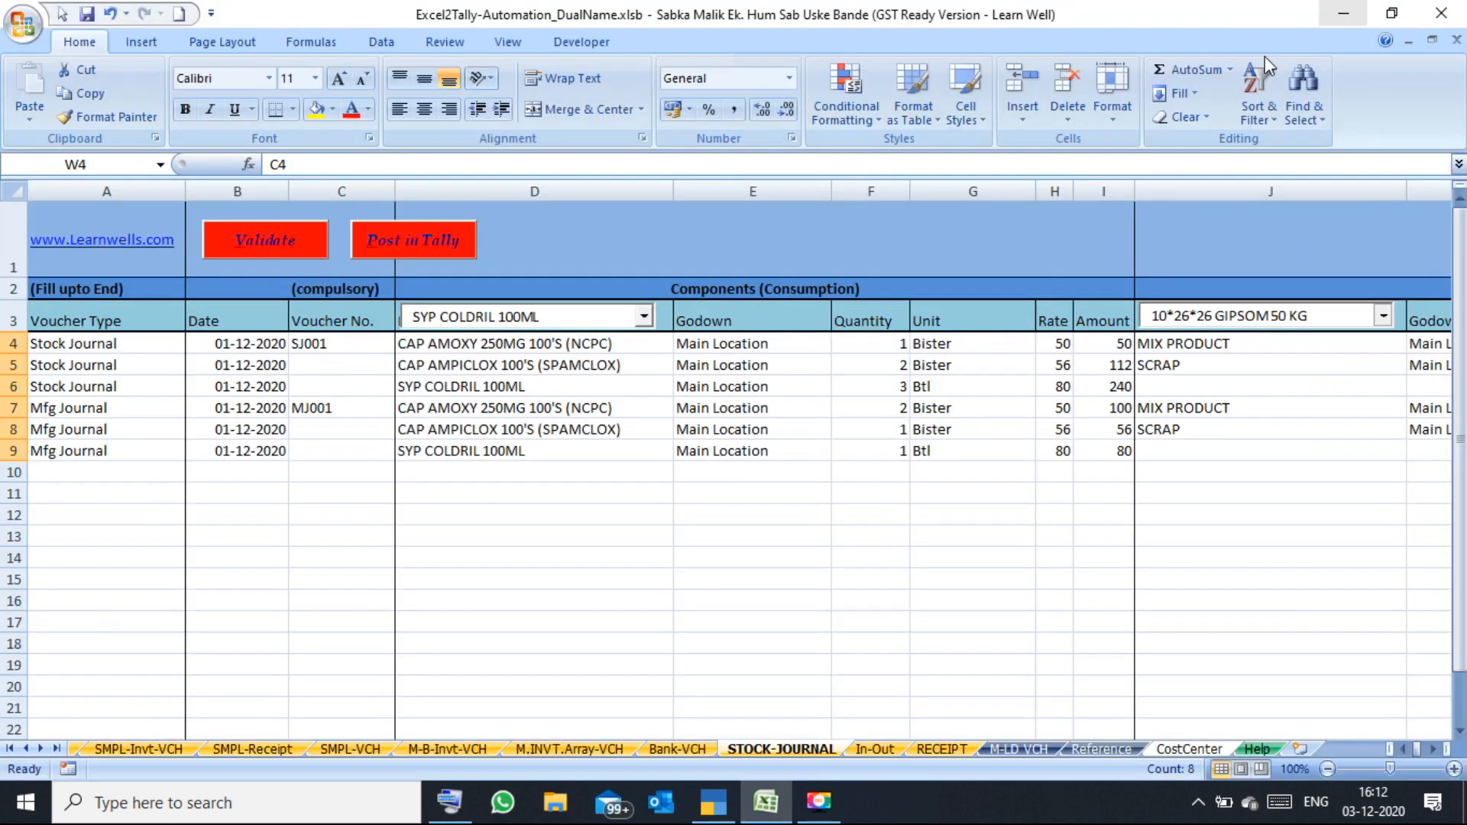
Review the voucher dates in column B and the Stock Journal and Mfg Journal types in column A.
click(258, 344)
drag(258, 344, 246, 497)
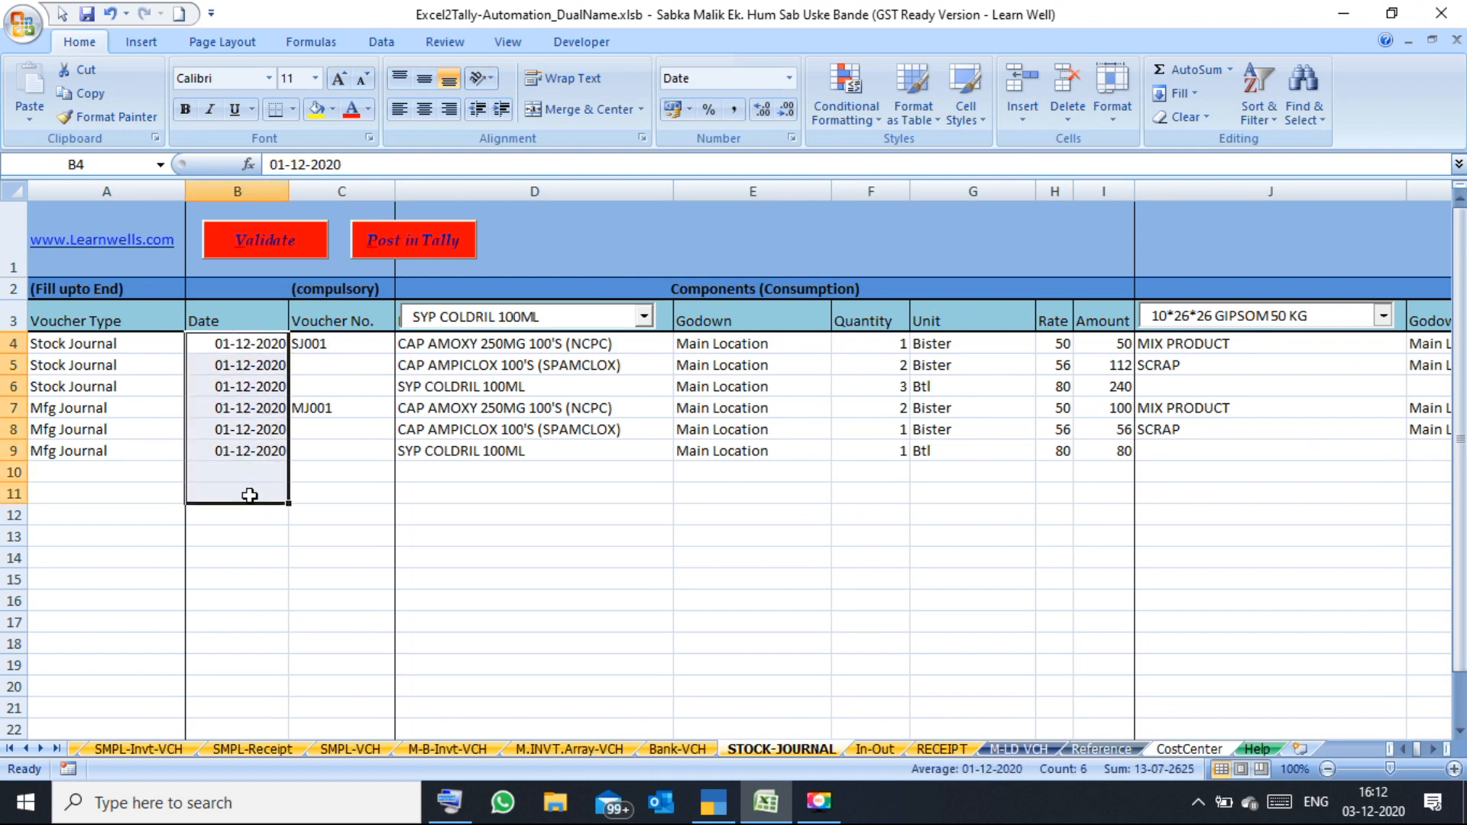
click(474, 456)
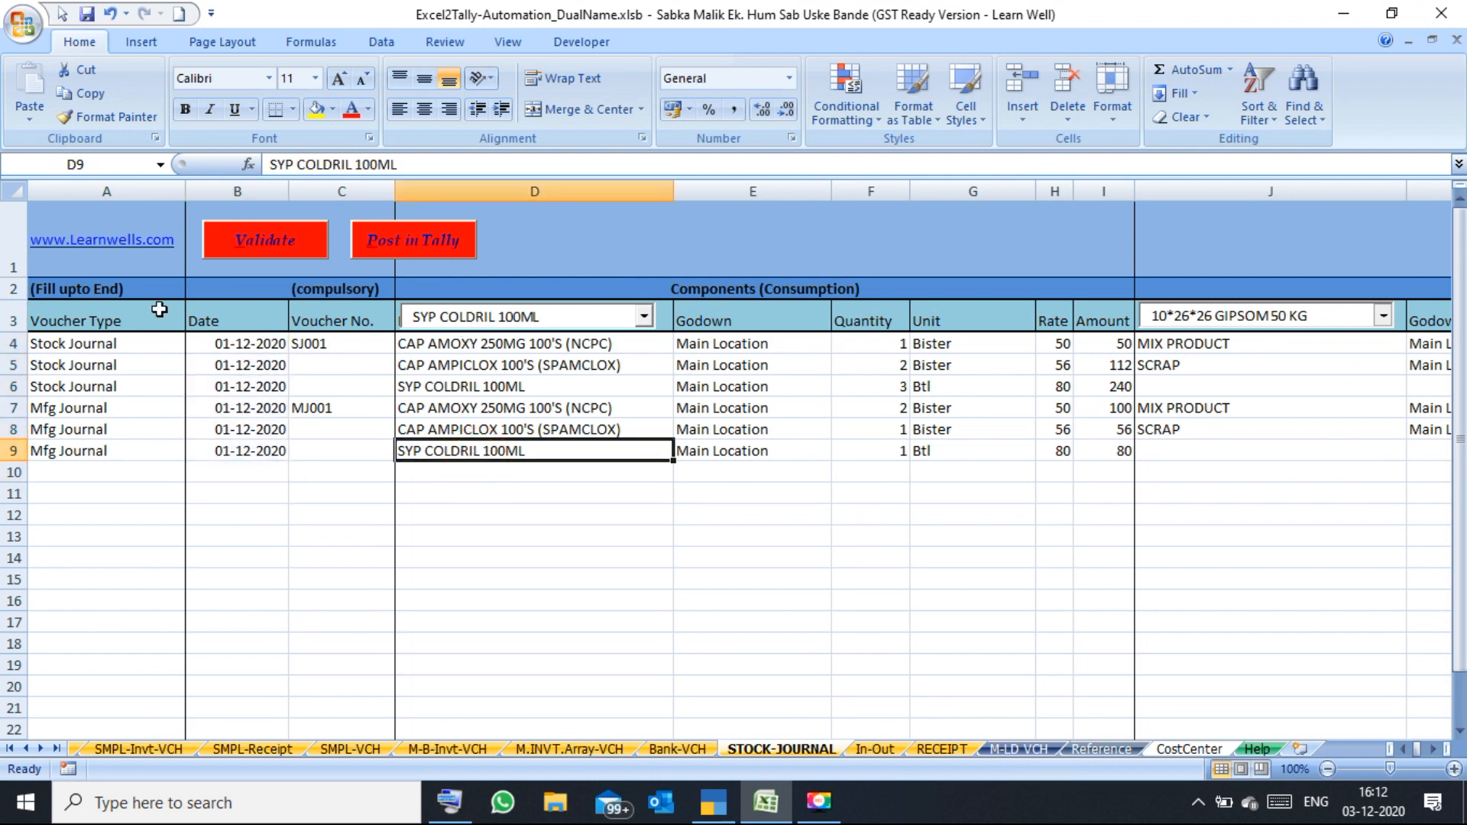
drag(114, 342, 116, 453)
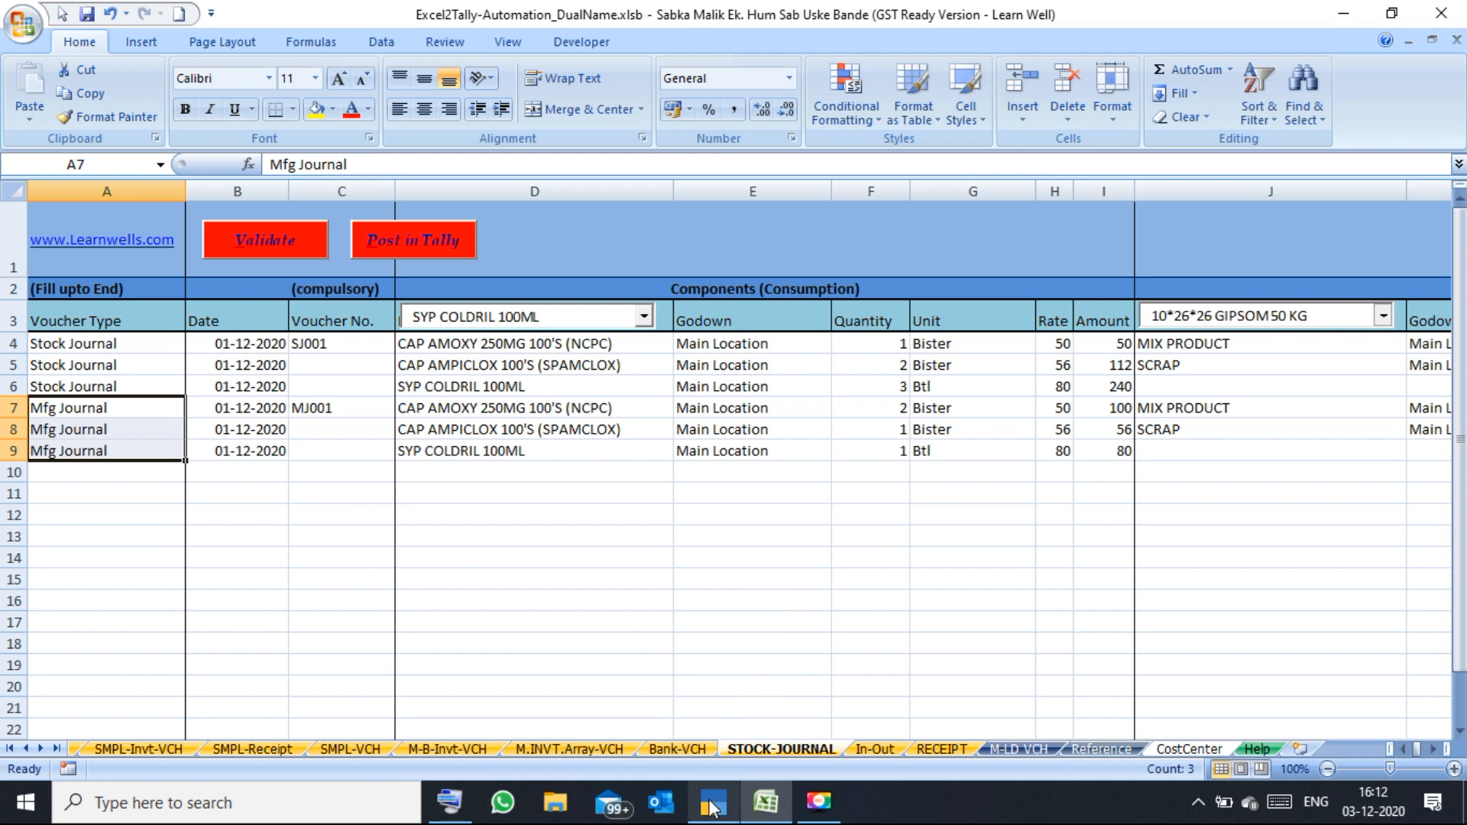
Switch to TallyPrime, leave the Day Book, and open the MFG Journal voucher type for alteration.
click(711, 804)
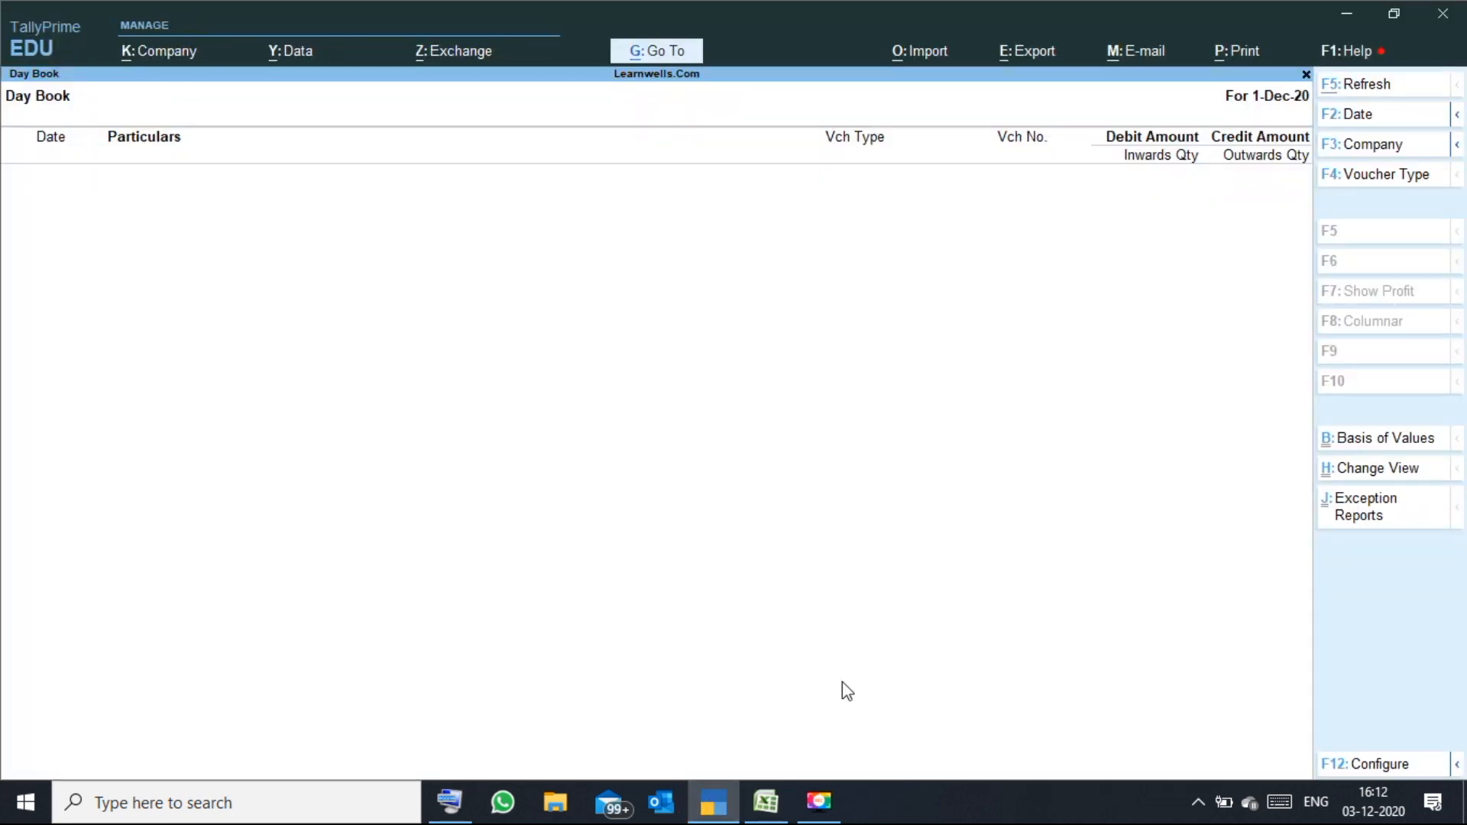
key(Escape)
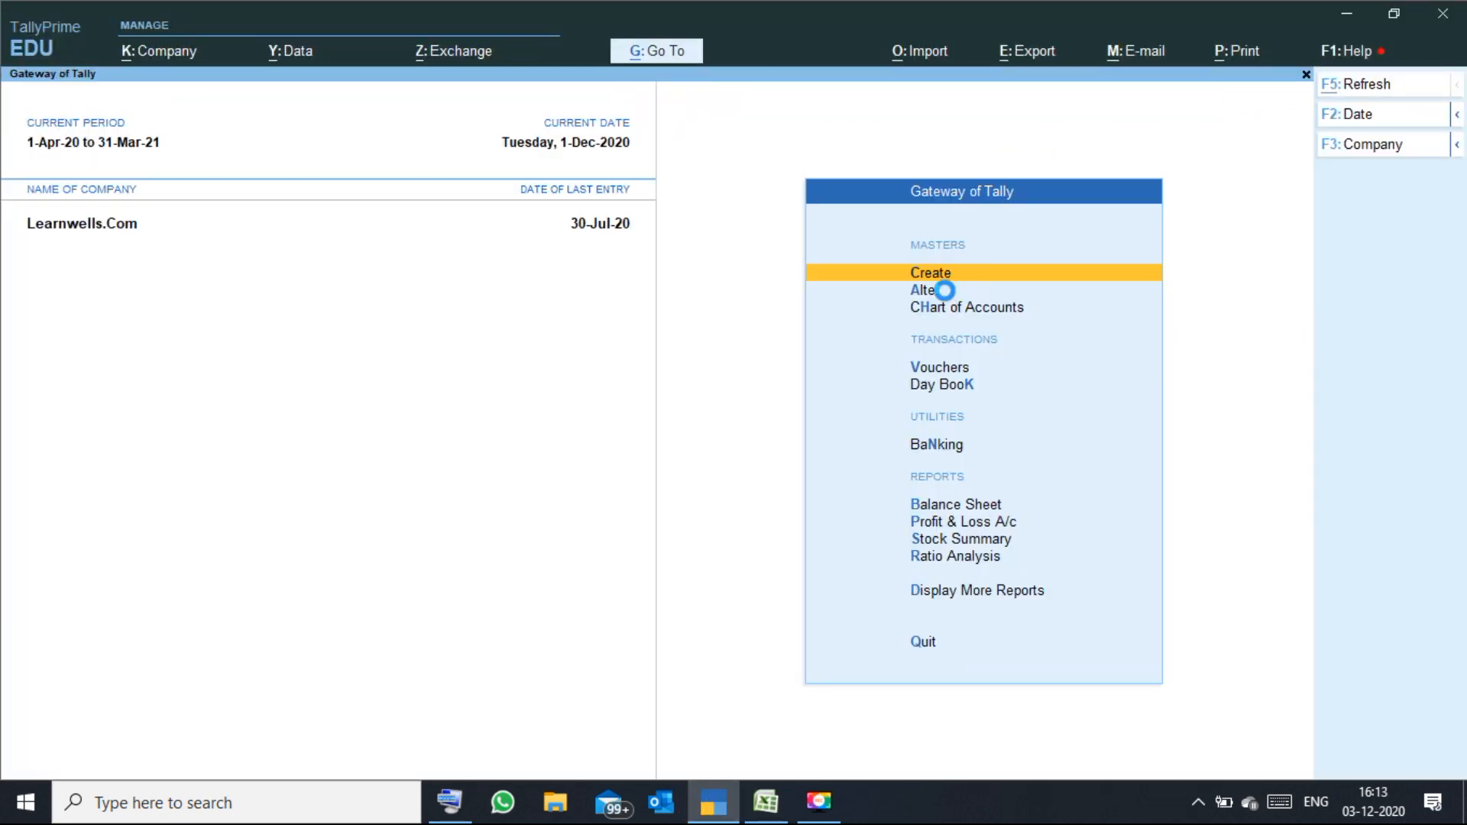
click(946, 290)
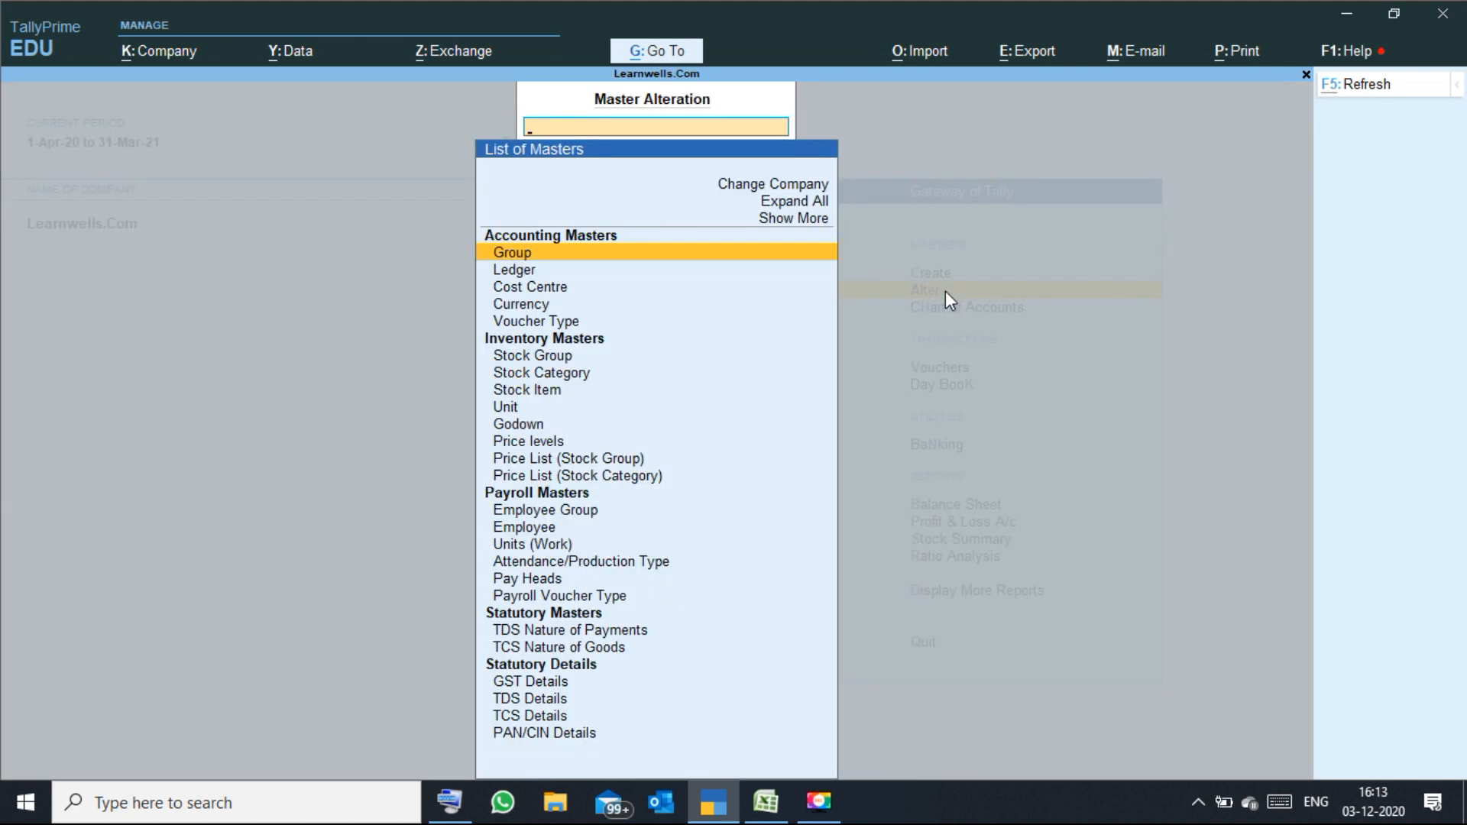
click(564, 323)
text(Mf)
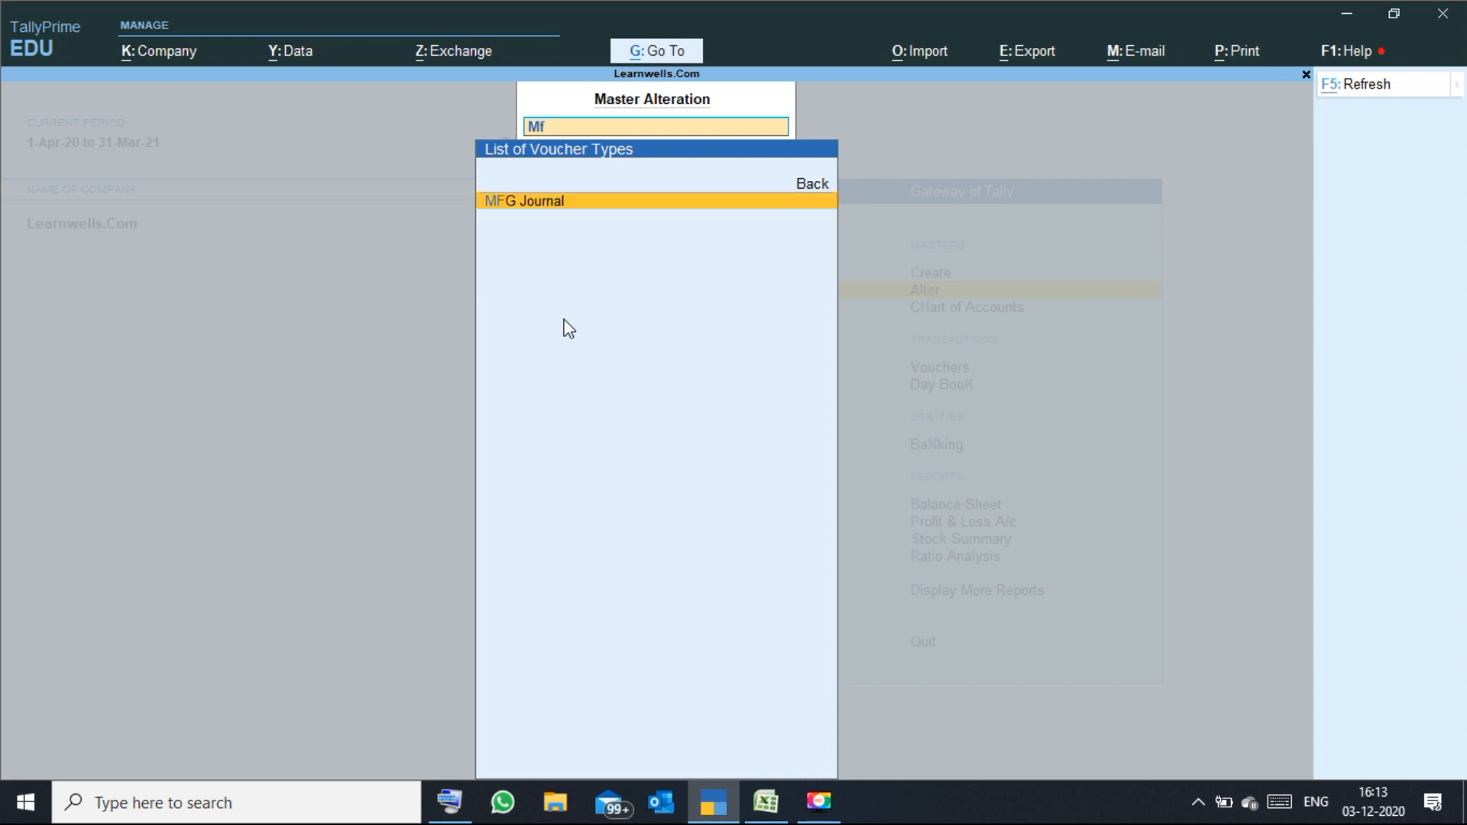
key(Return)
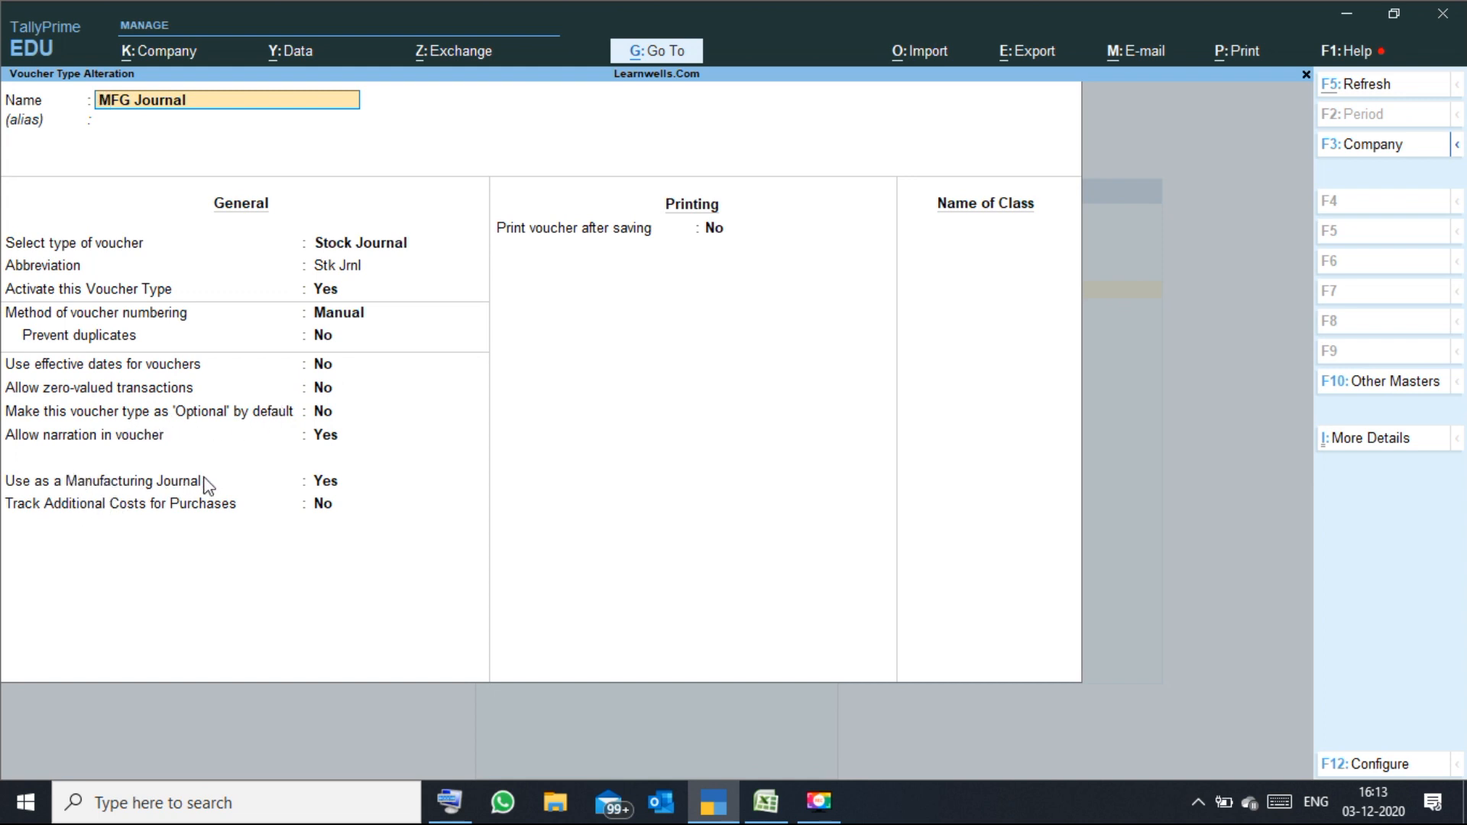
Step through the MFG Journal settings to check its use as a manufacturing journal, and leave the voucher type unchanged.
key(Return)
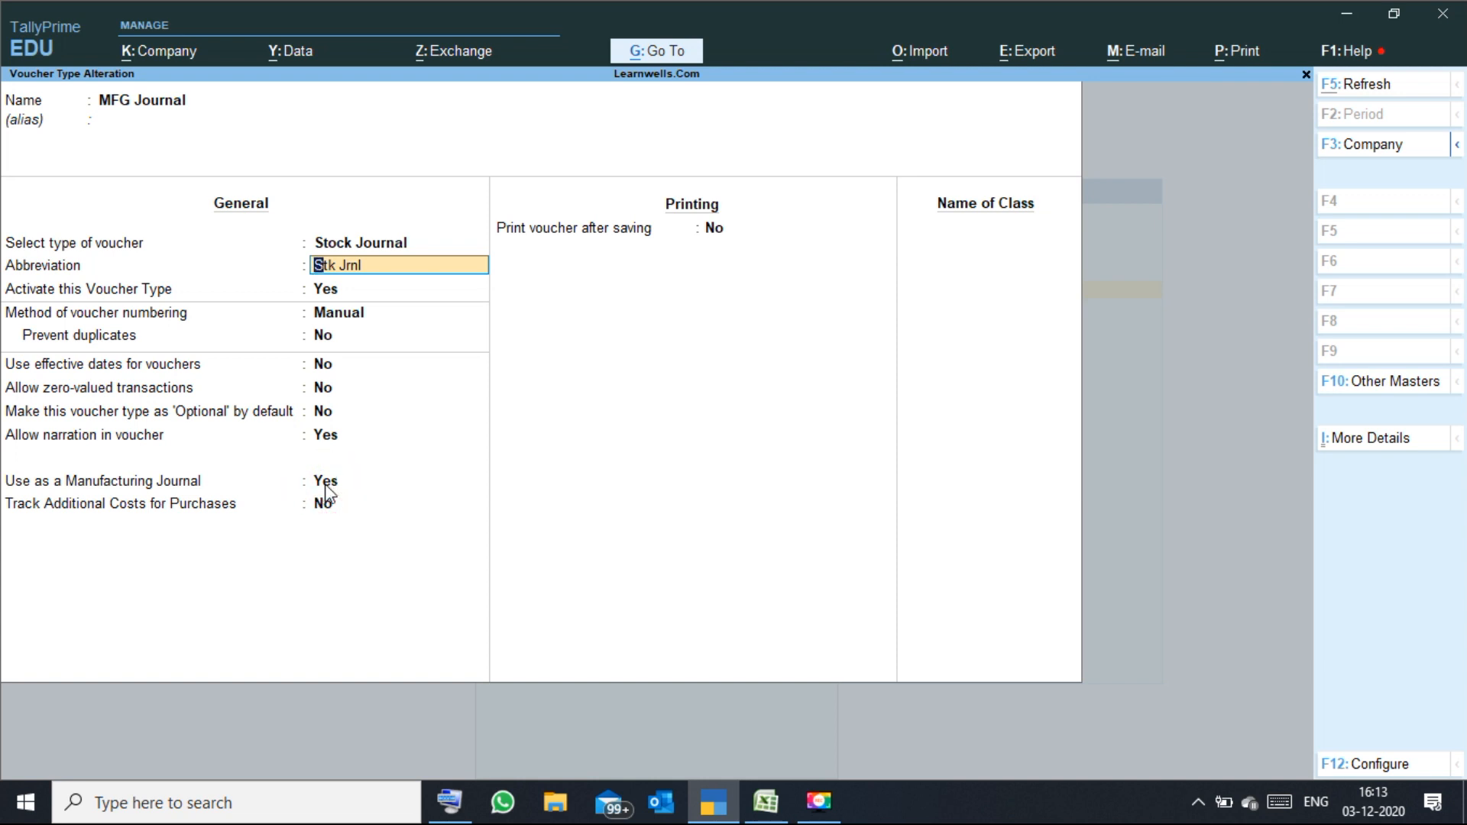
key(Return)
key(Return)
key(Return)
key(Return)
key(Return)
key(Return)
key(Return)
key(Return)
key(Return)
key(Return)
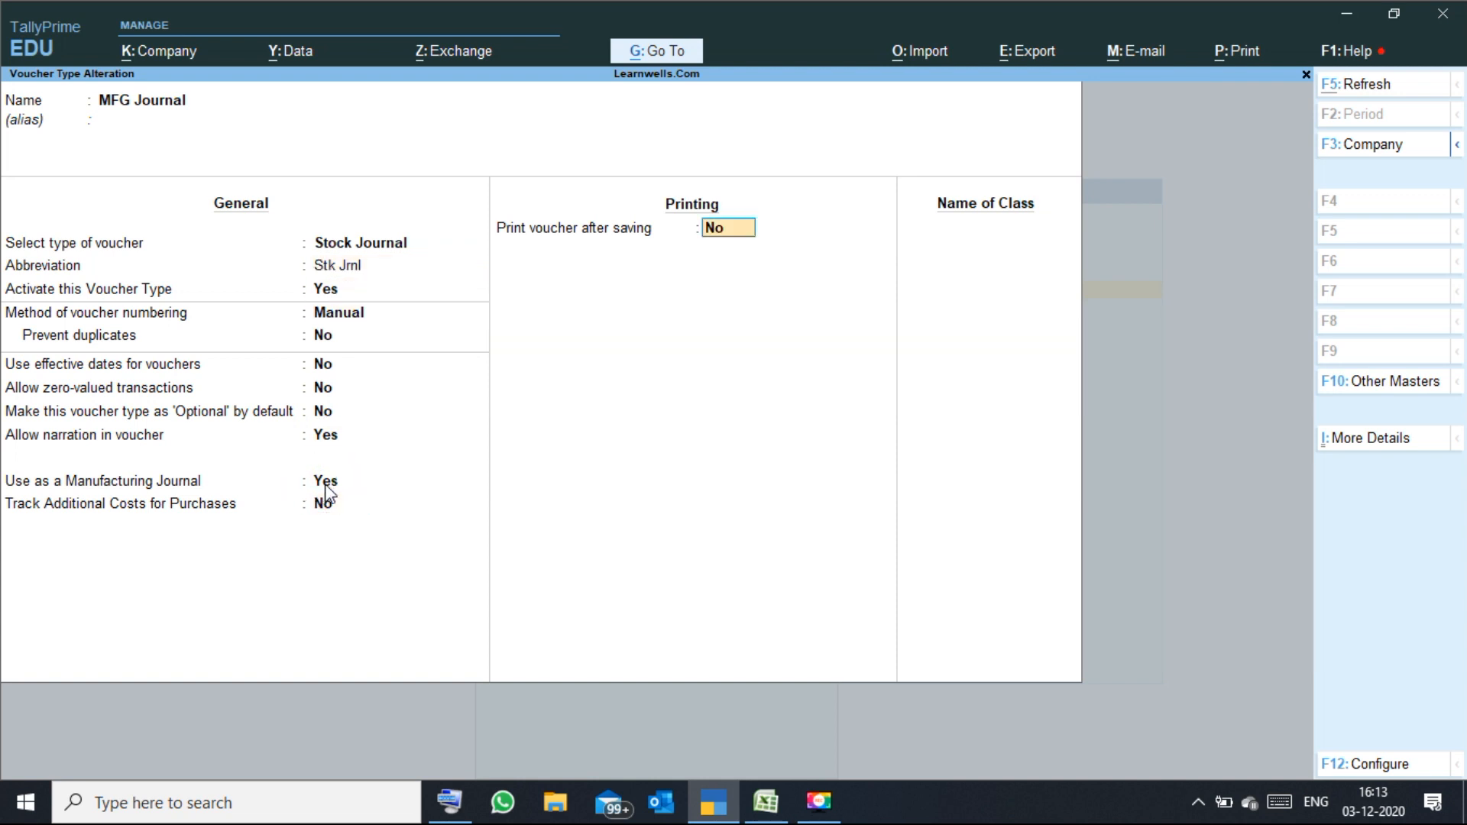
key(BackSpace)
key(BackSpace)
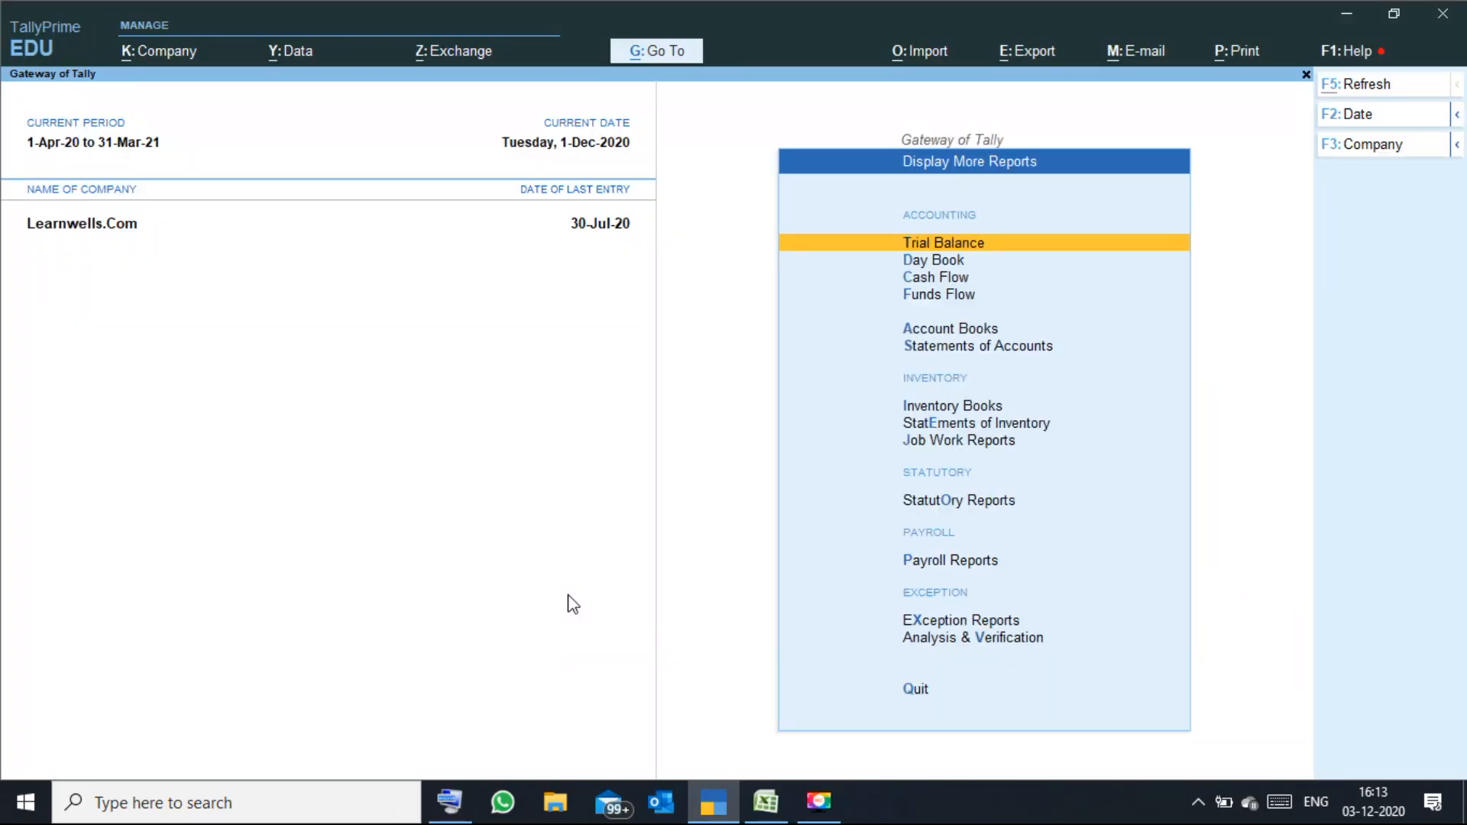
Reopen TallyPrime's Day Book, switch to Excel, and post the STOCK-JOURNAL entries to Tally.
key(d)
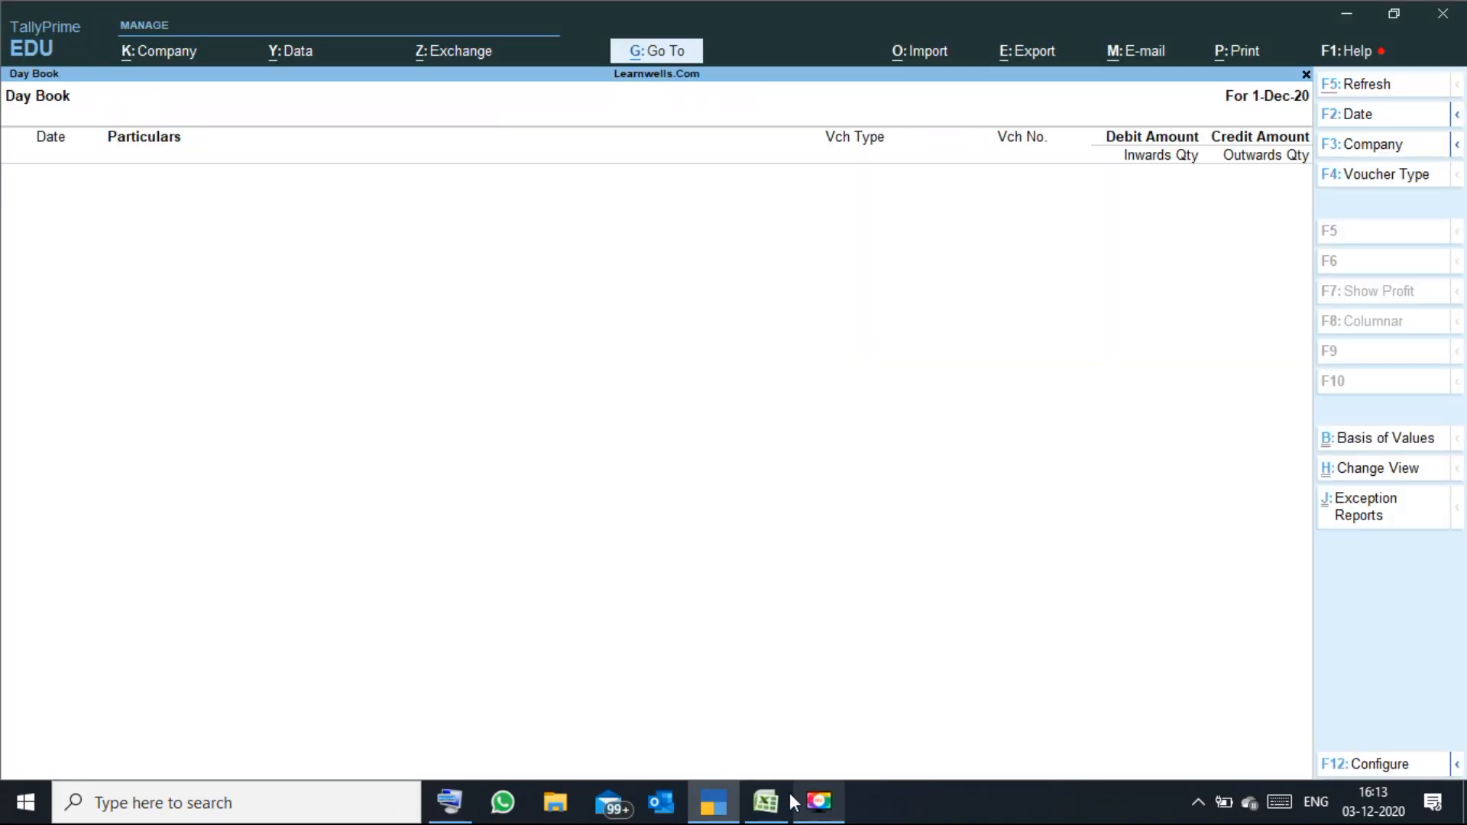
click(765, 802)
click(238, 517)
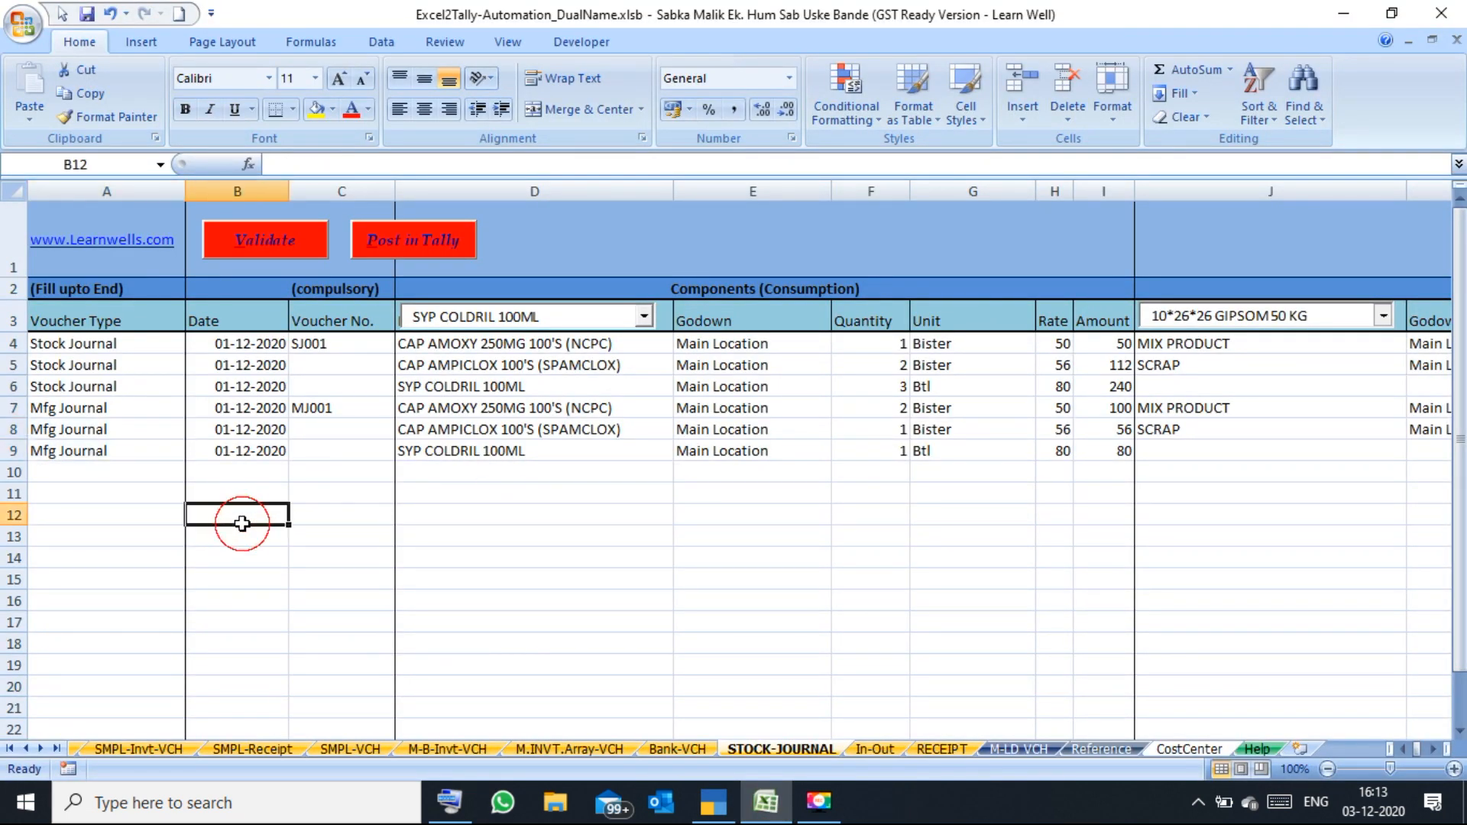
click(429, 241)
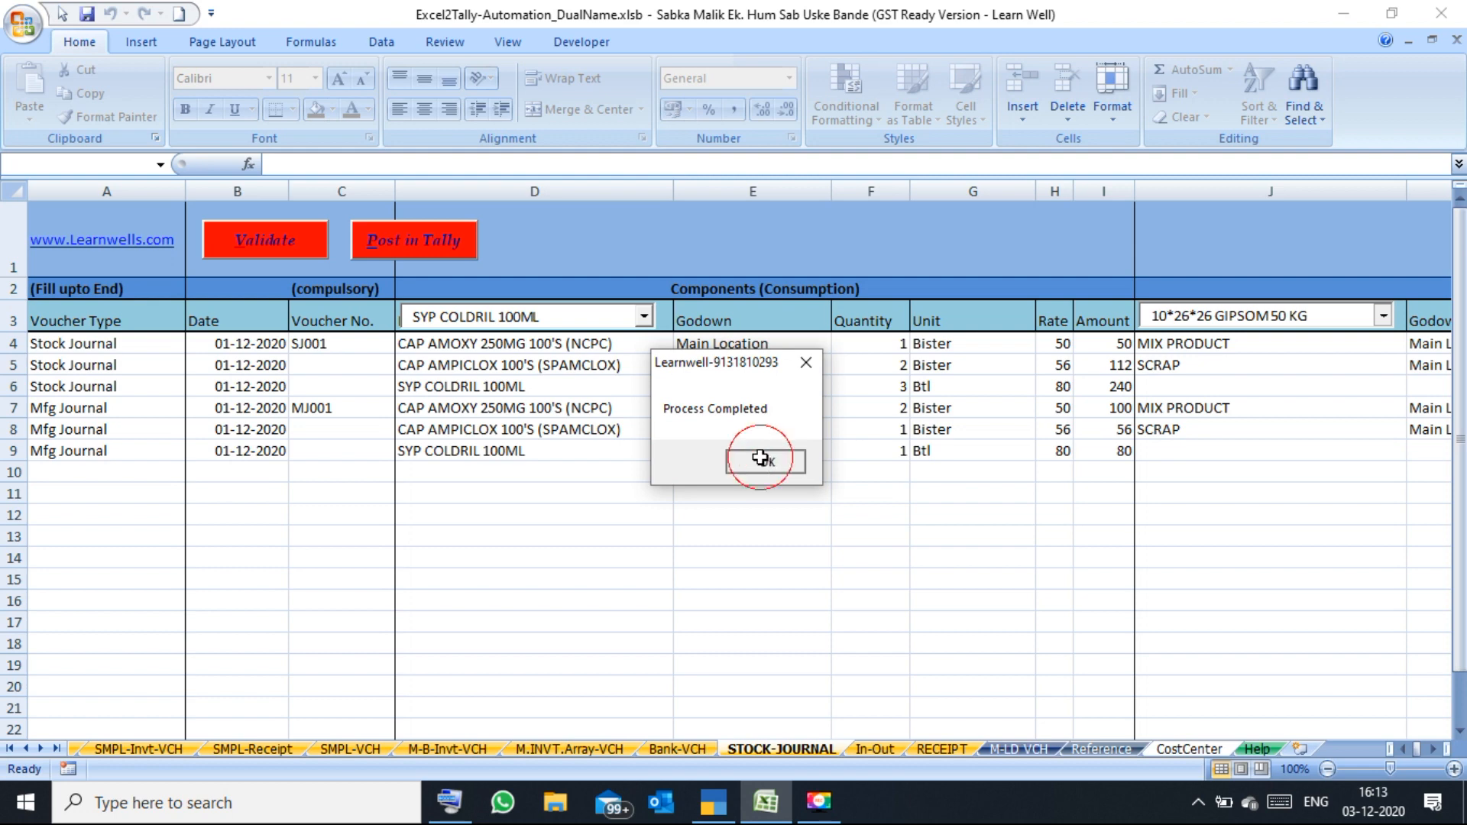
click(760, 458)
Switch to TallyPrime, refresh the Day Book, and open the MFG Journal voucher MJ001.
click(713, 800)
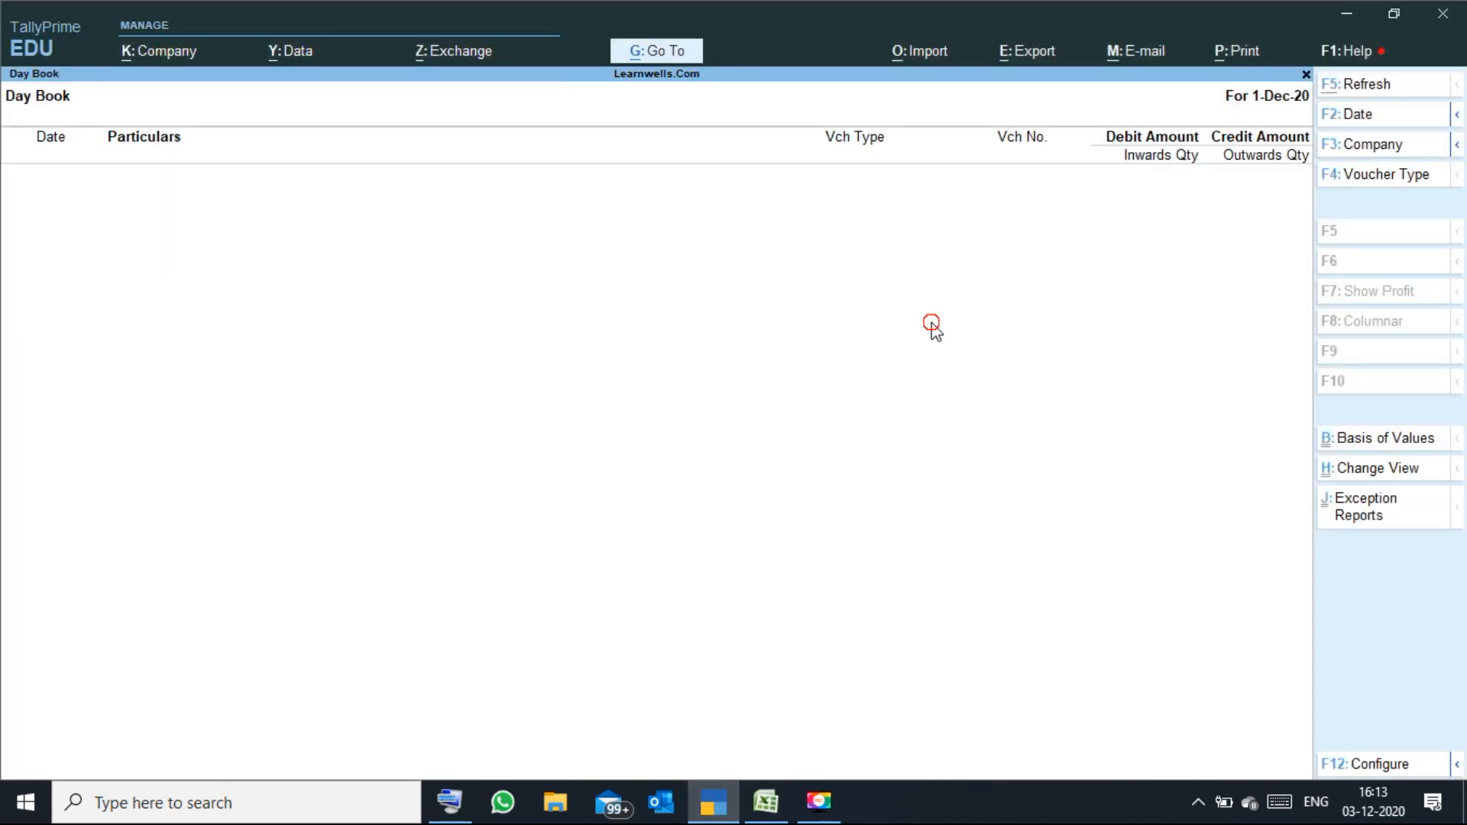
click(1372, 84)
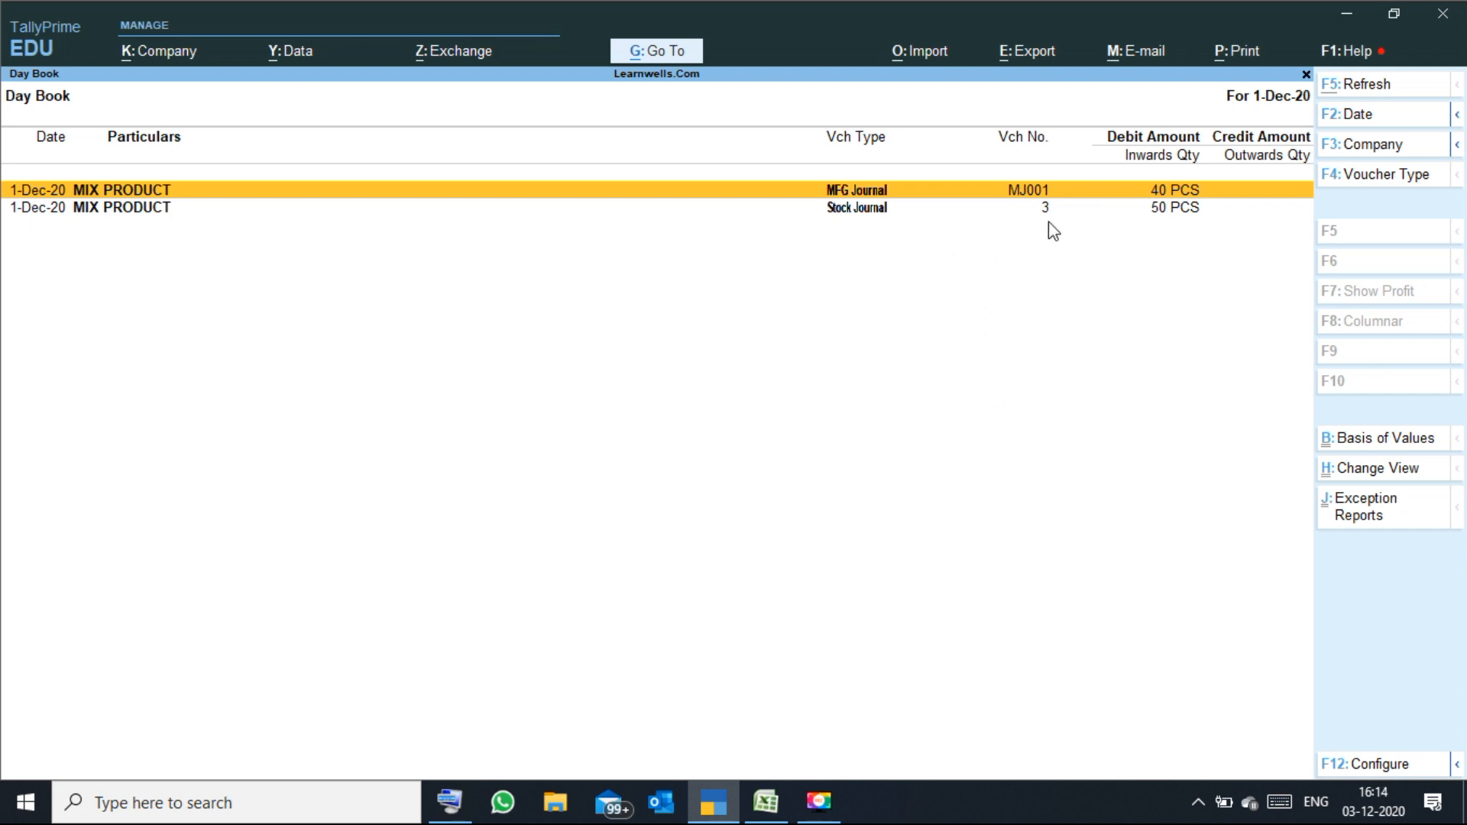
key(Return)
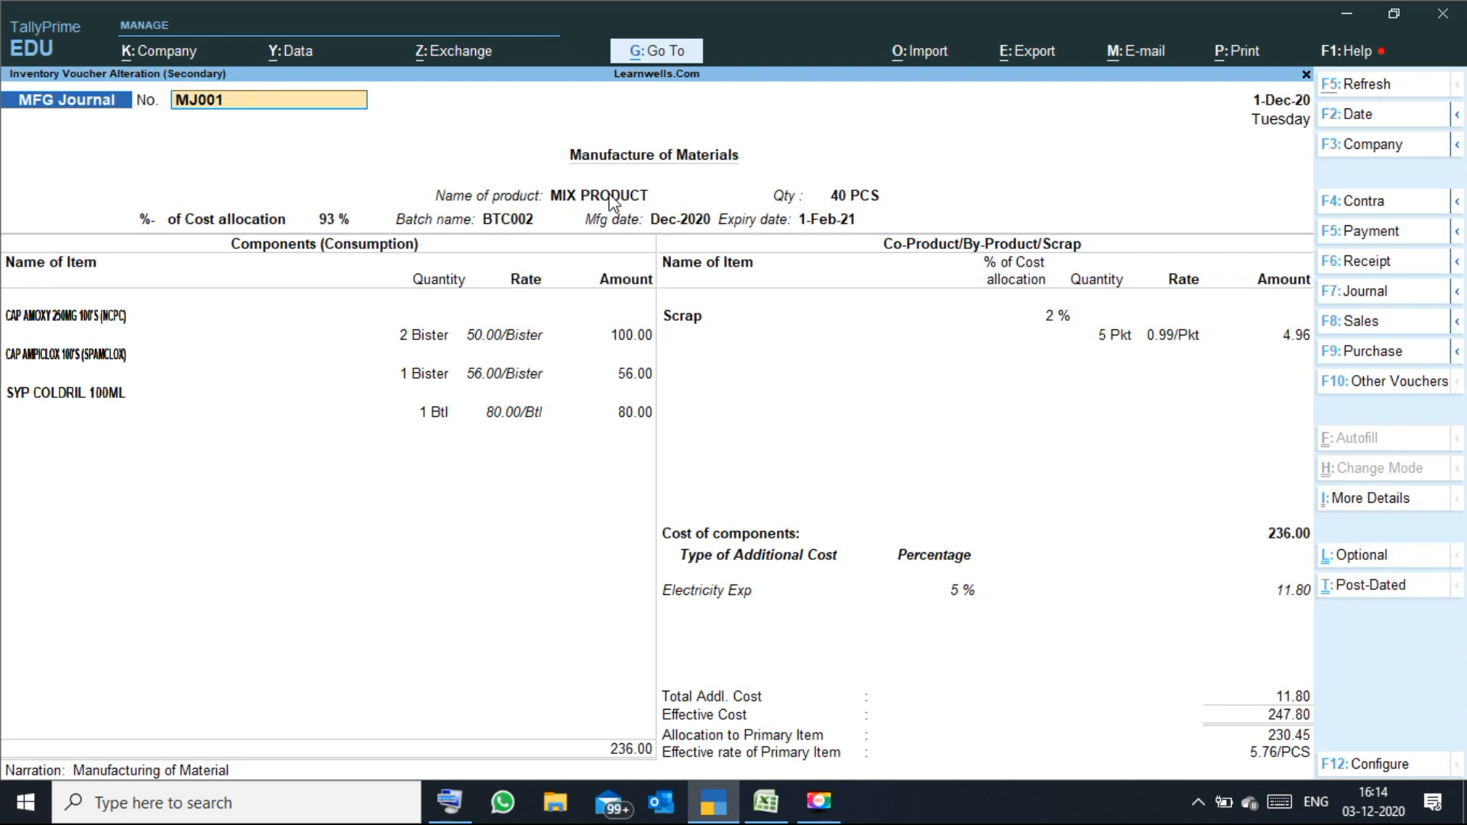
Step through the MFG Journal voucher's header to check its product name, quantity, batch name, manufacturing date and expiry date.
key(Return)
key(Return)
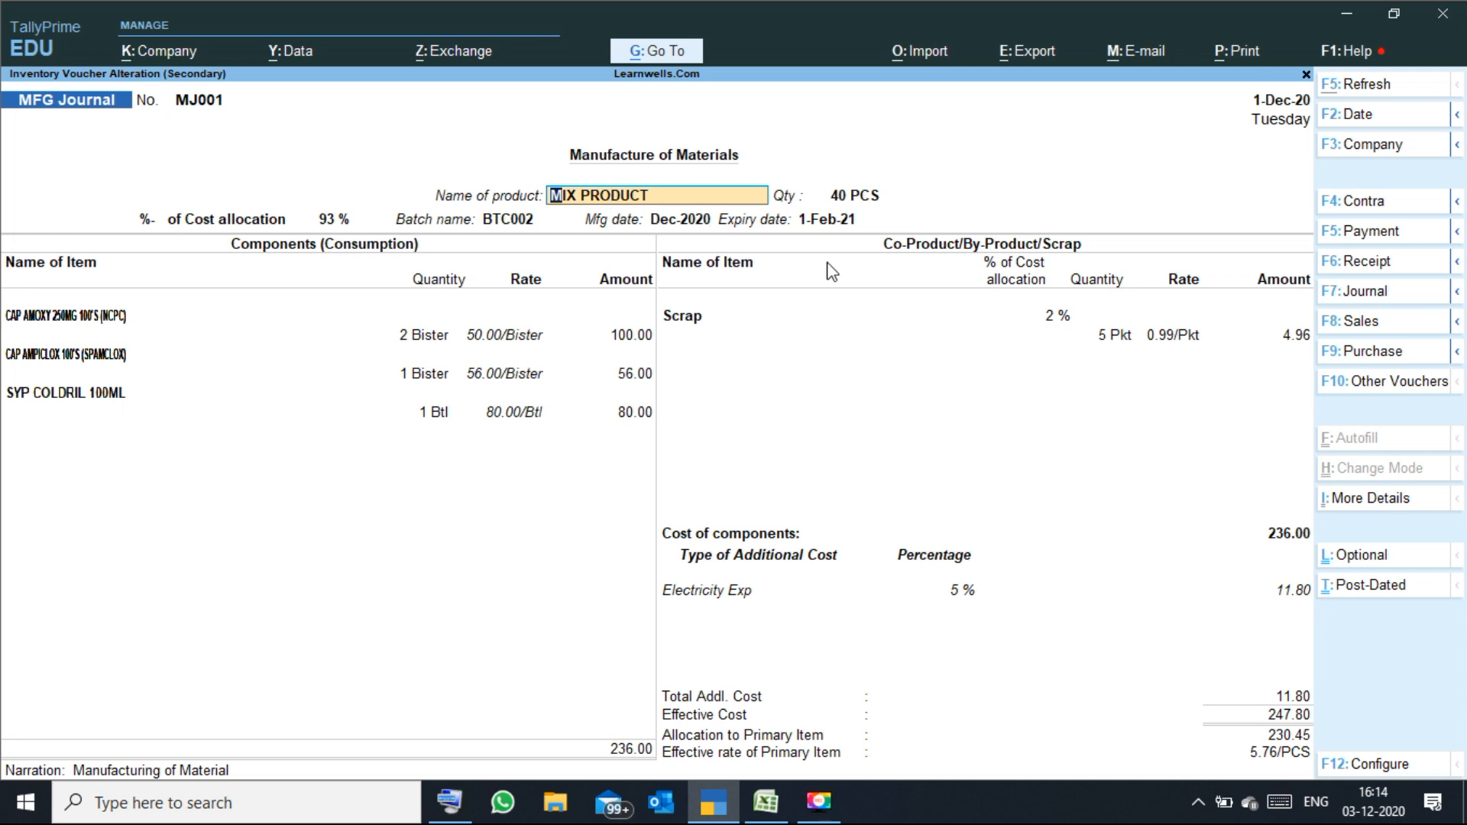
key(Return)
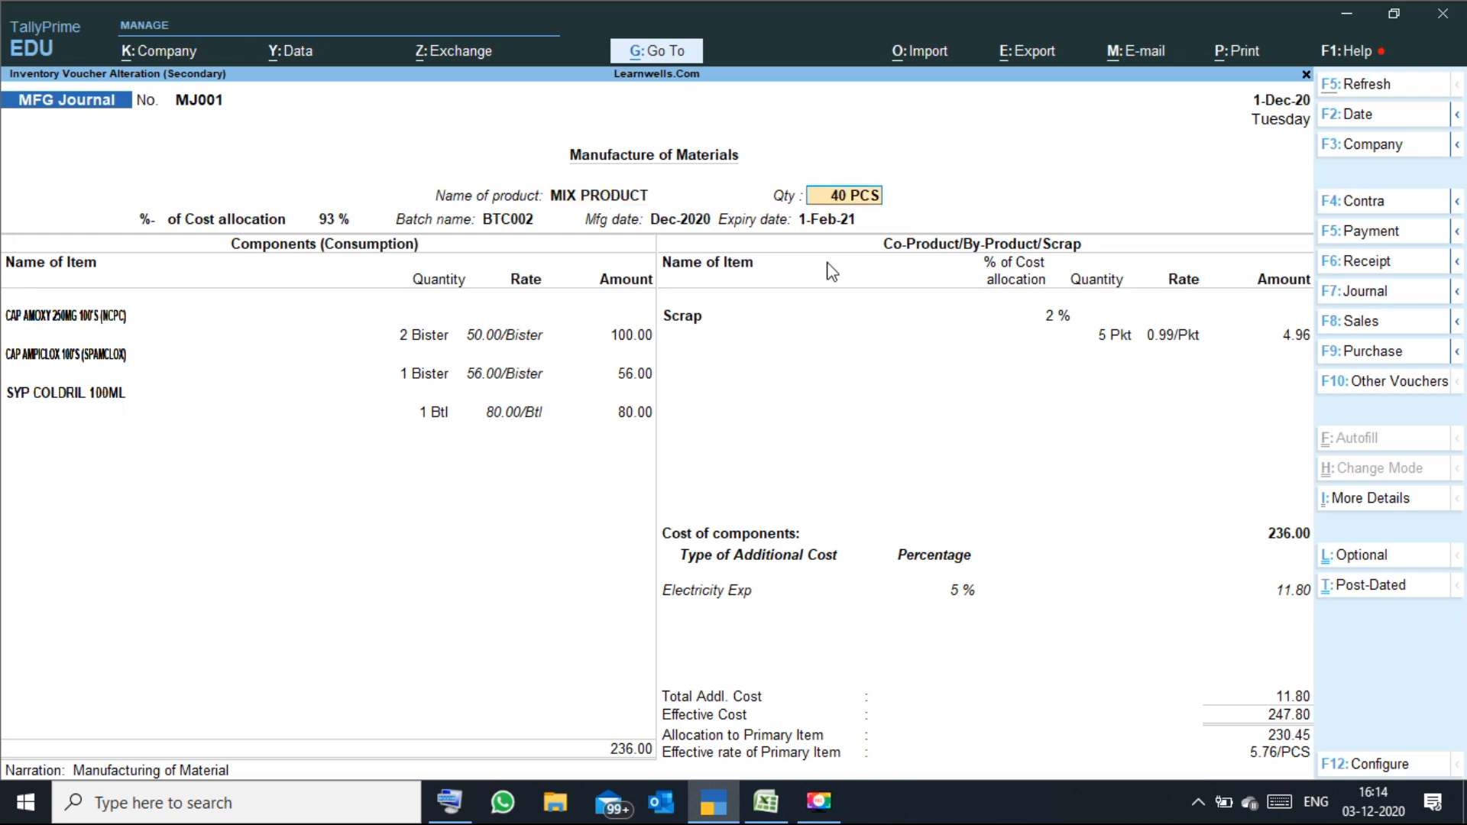
key(Return)
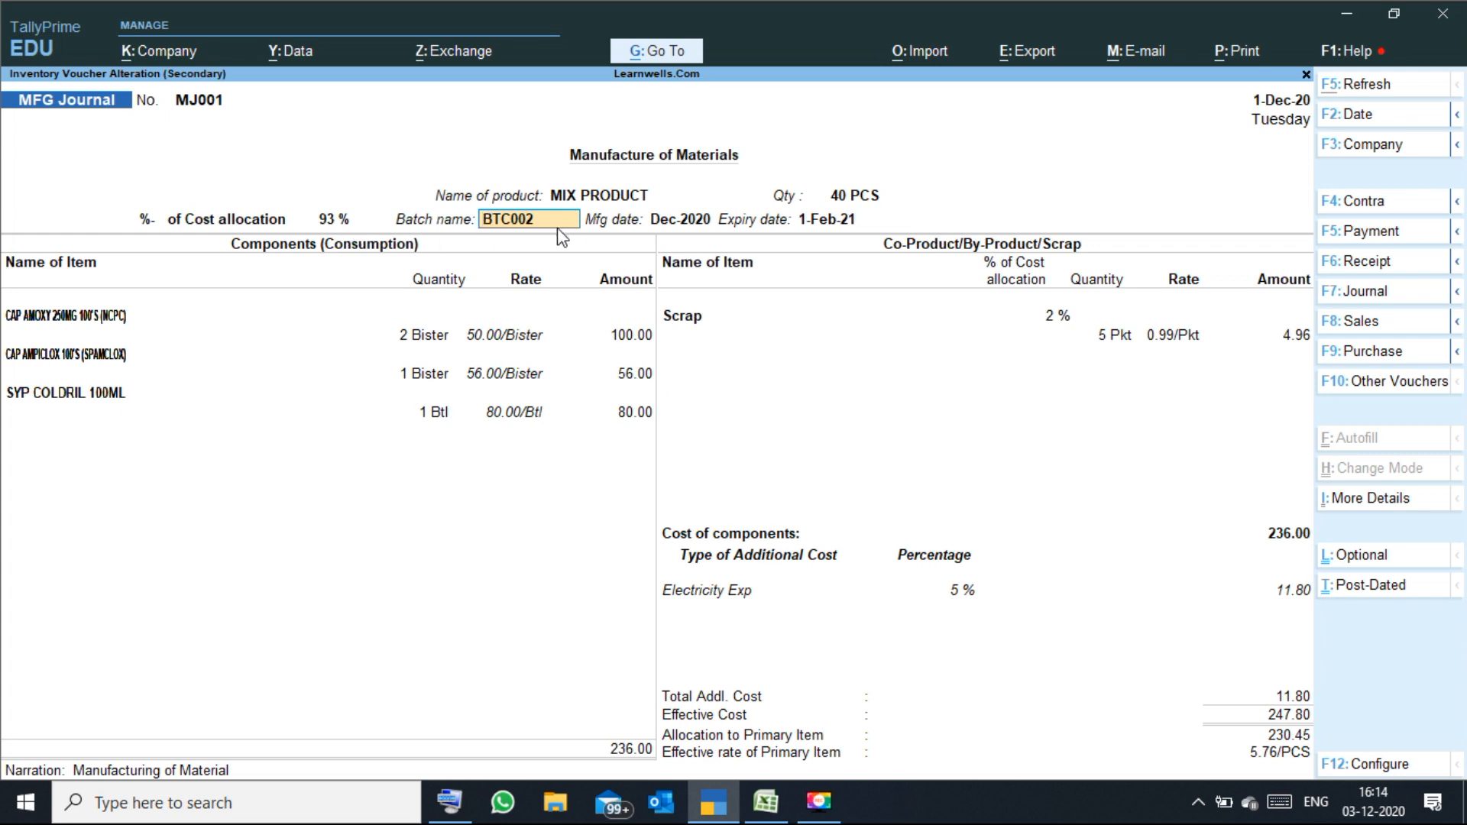
key(Return)
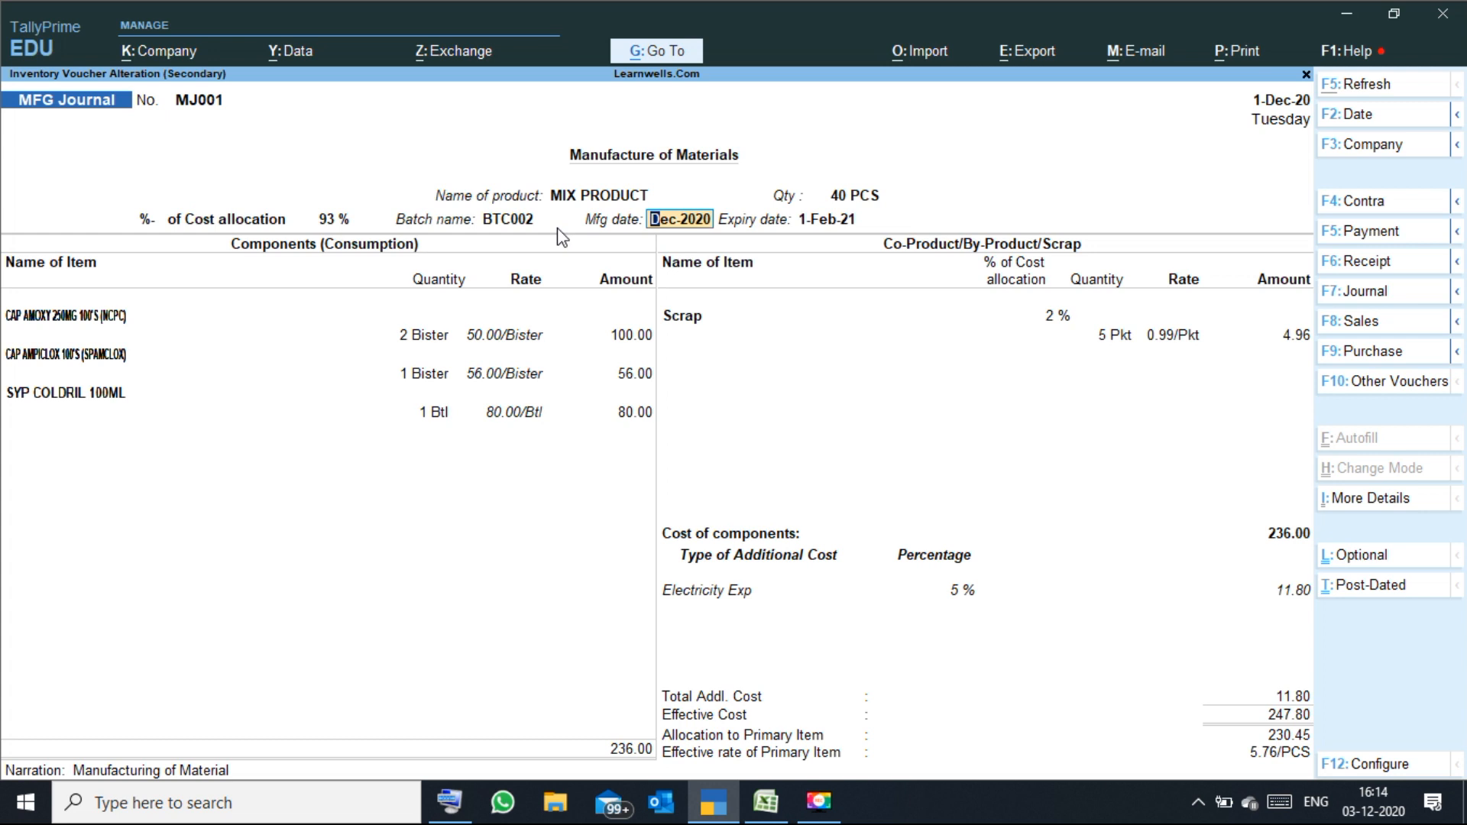
key(Return)
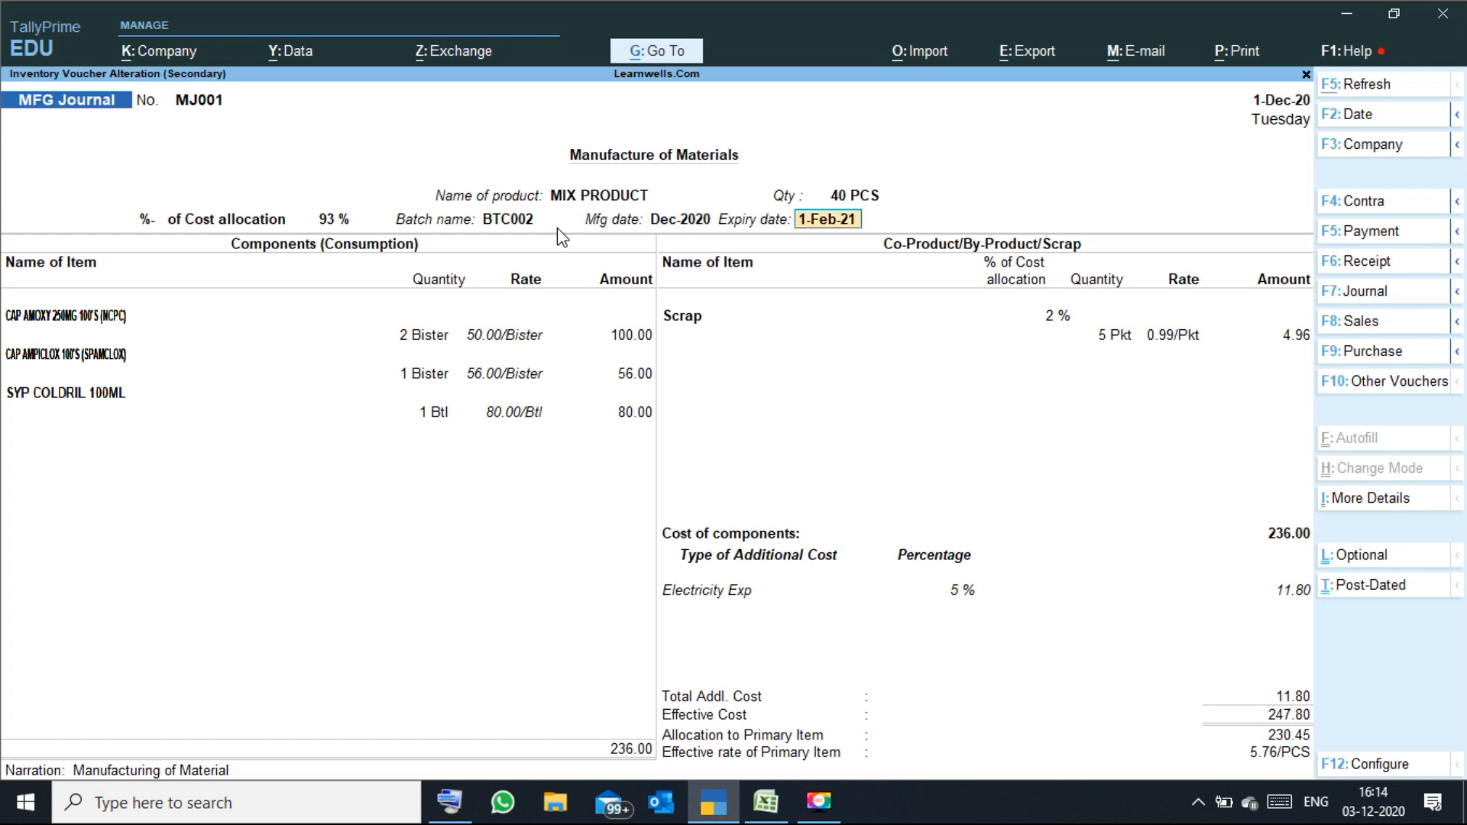
key(Return)
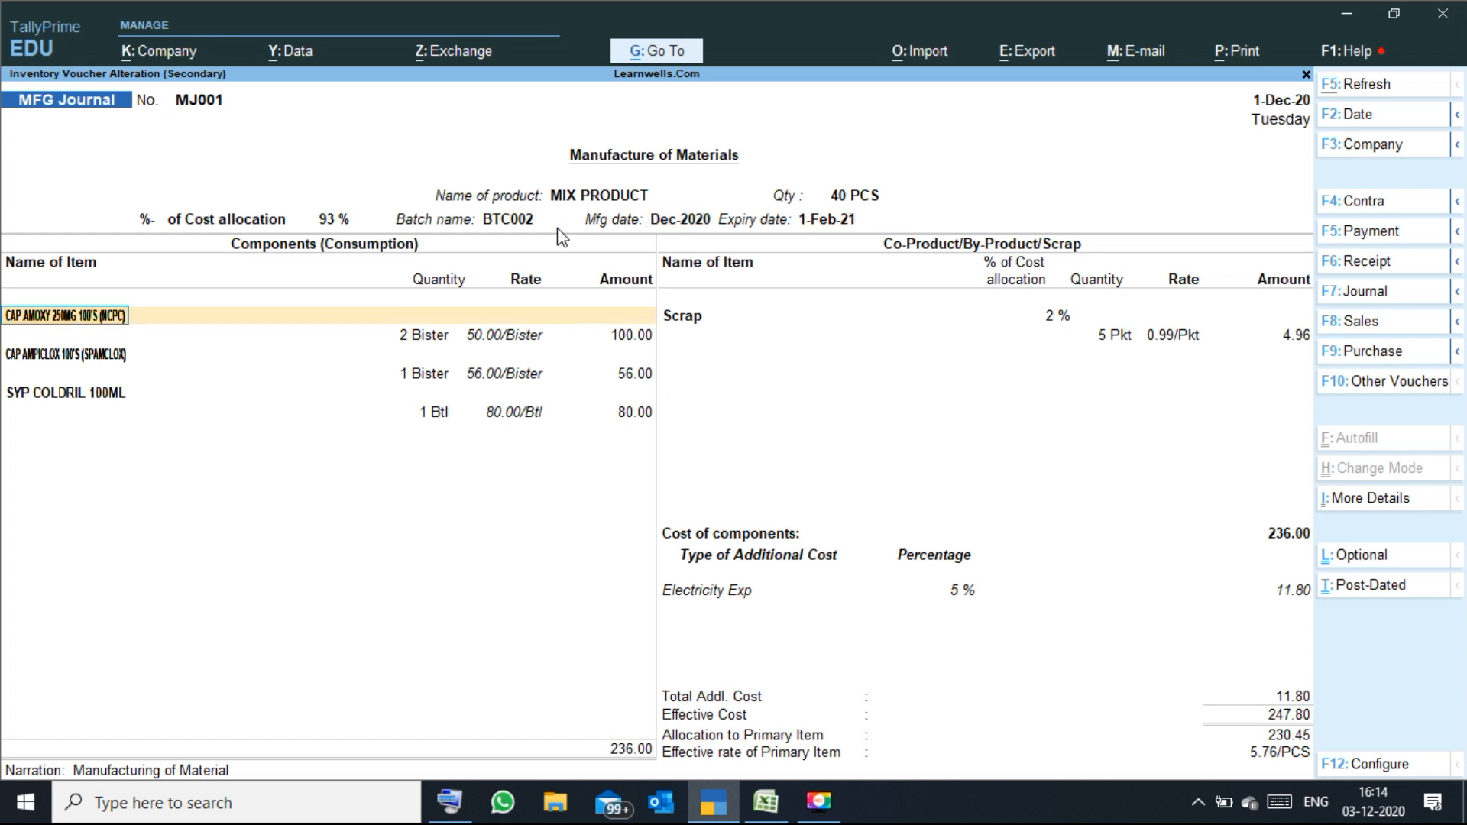
Step through the voucher's consumed components to check each item's quantity, rate and amount.
key(Return)
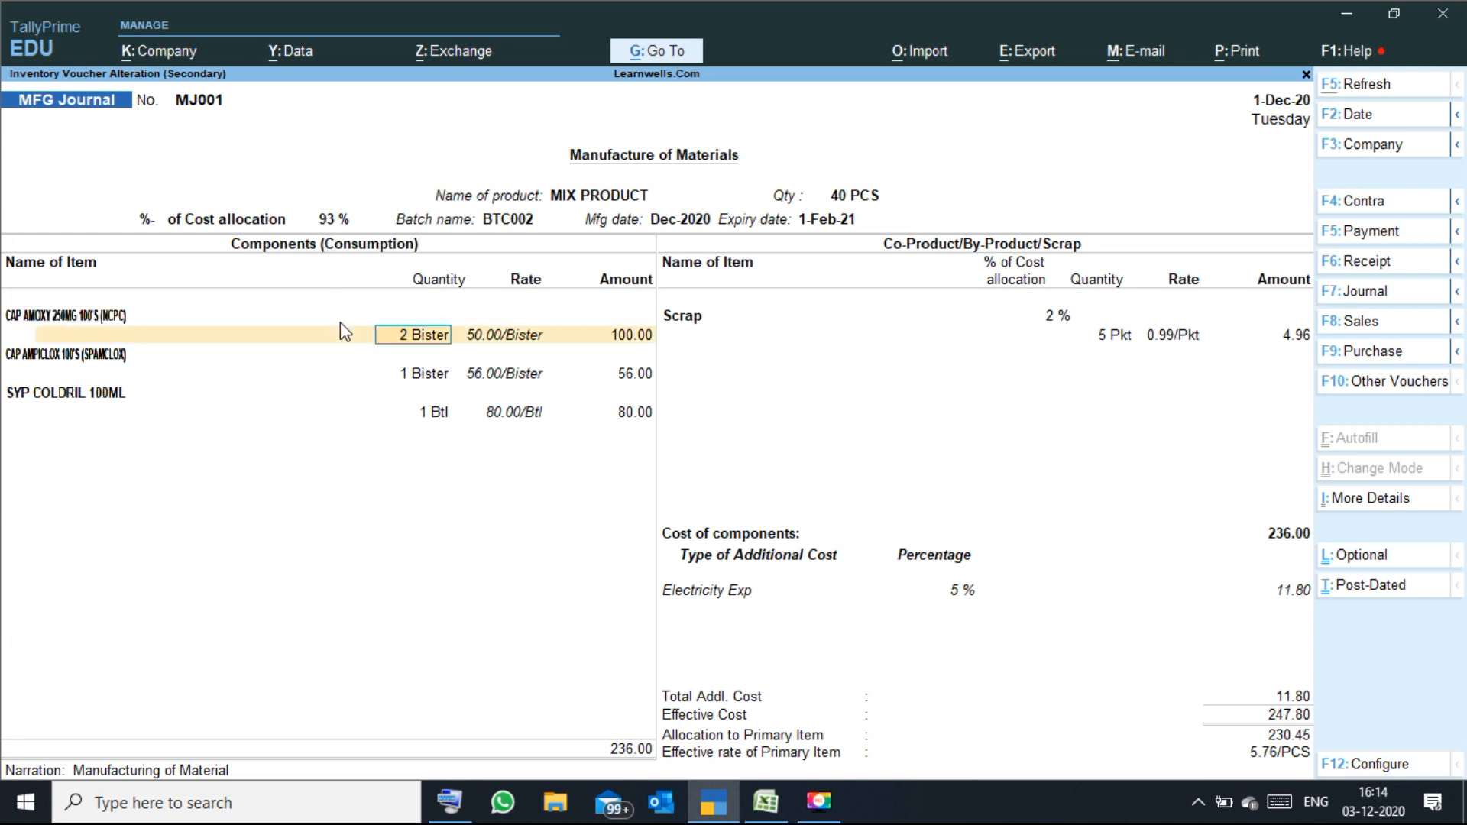
key(Return)
key(Return)
key(Return)
key(Return)
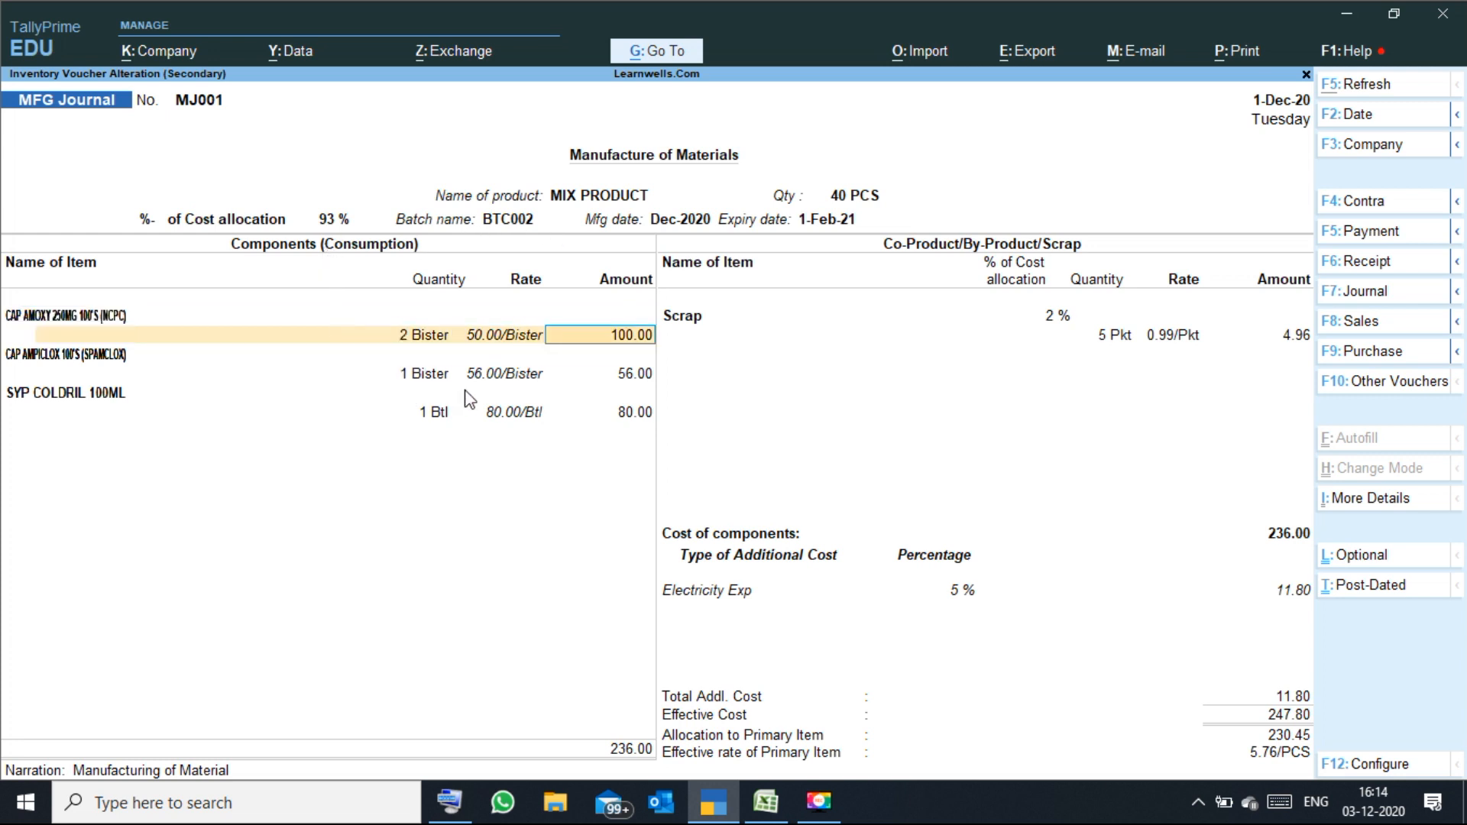
key(Return)
key(Return)
key(Return)
key(Return)
key(Return)
key(Return)
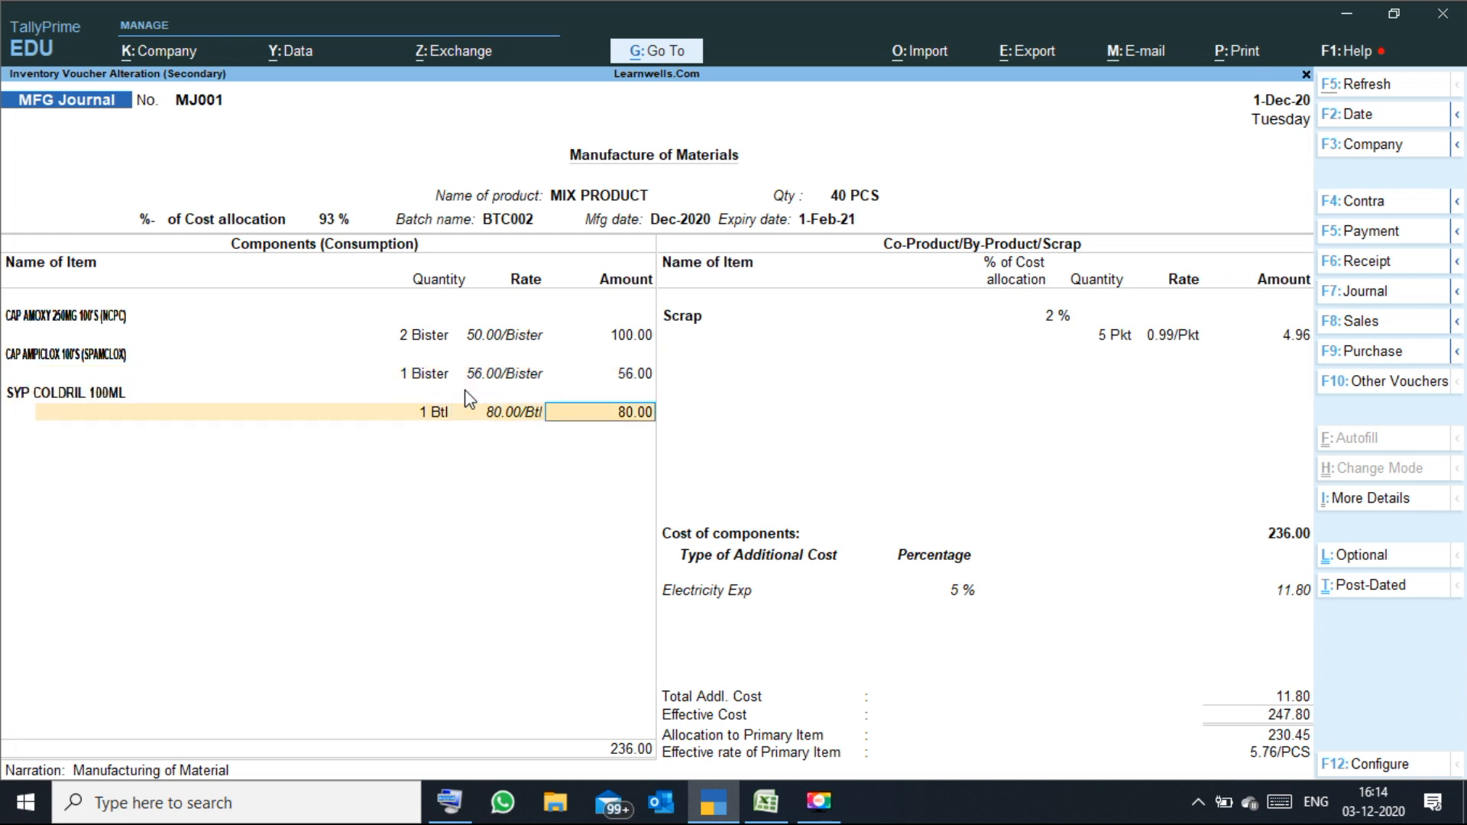
key(Return)
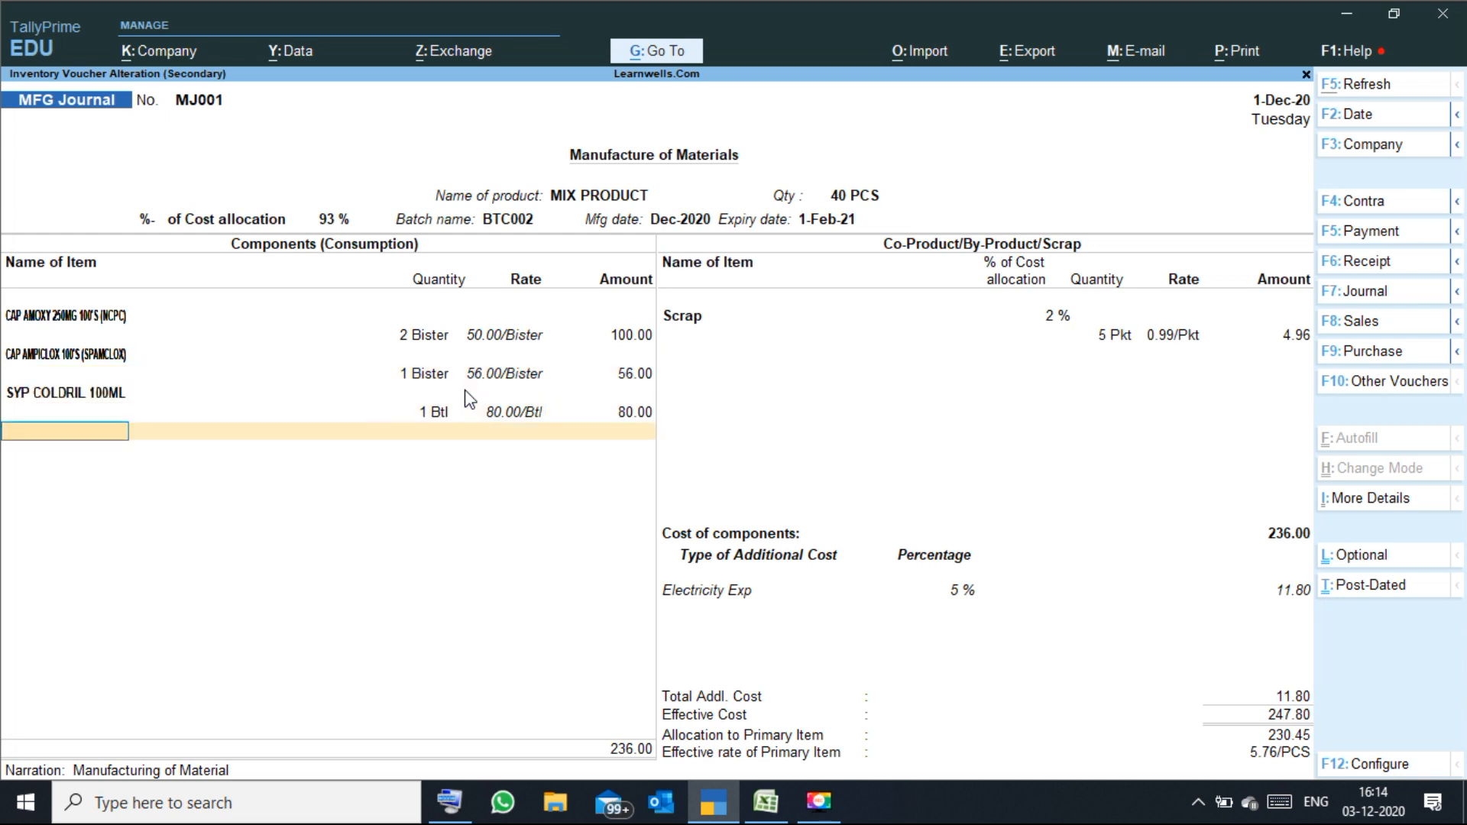
Check the voucher's Scrap by-product with its cost allocation percentage and the Electricity Exp additional cost.
key(Return)
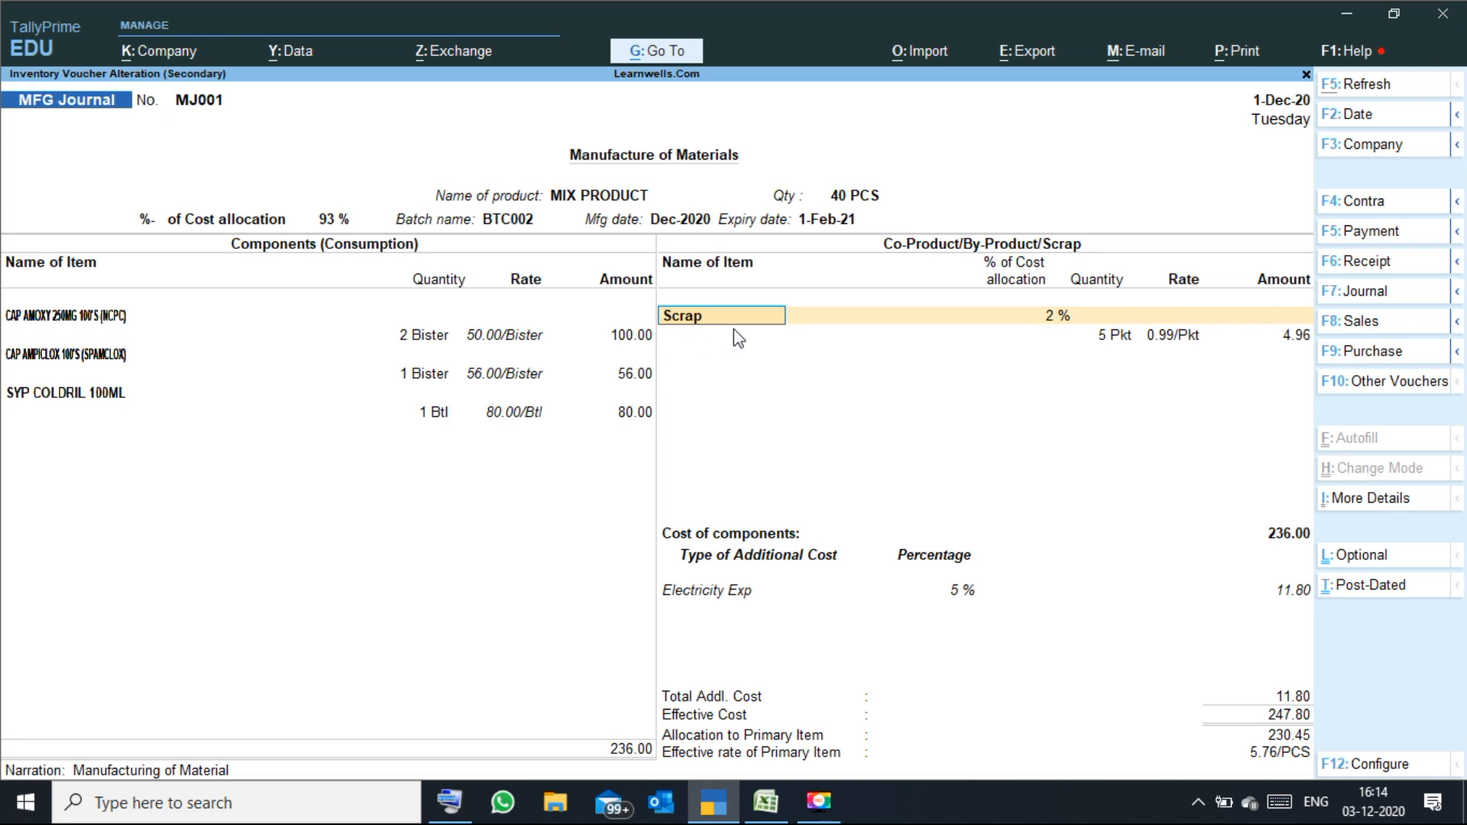
key(Return)
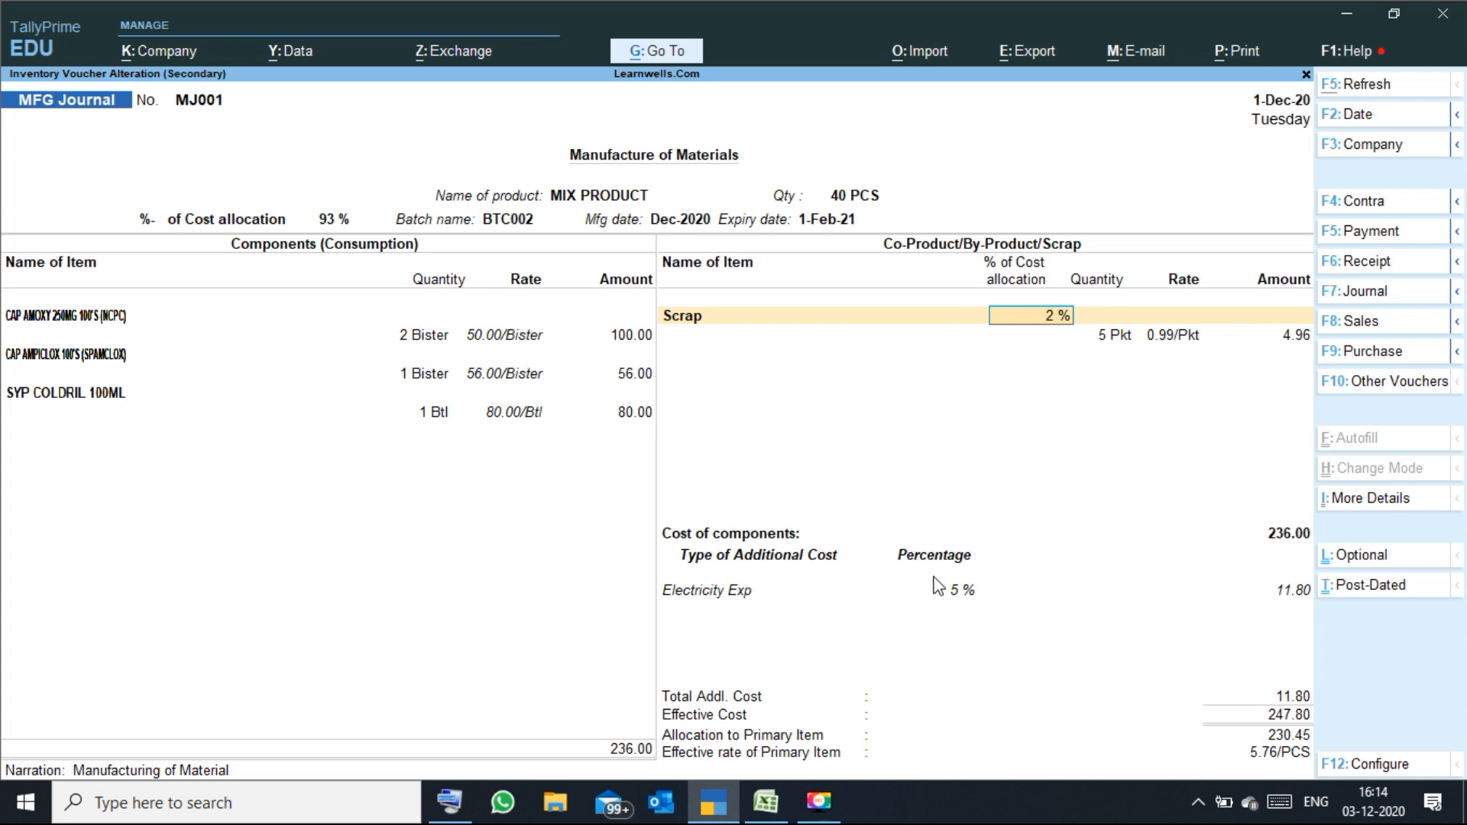
key(Return)
click(837, 595)
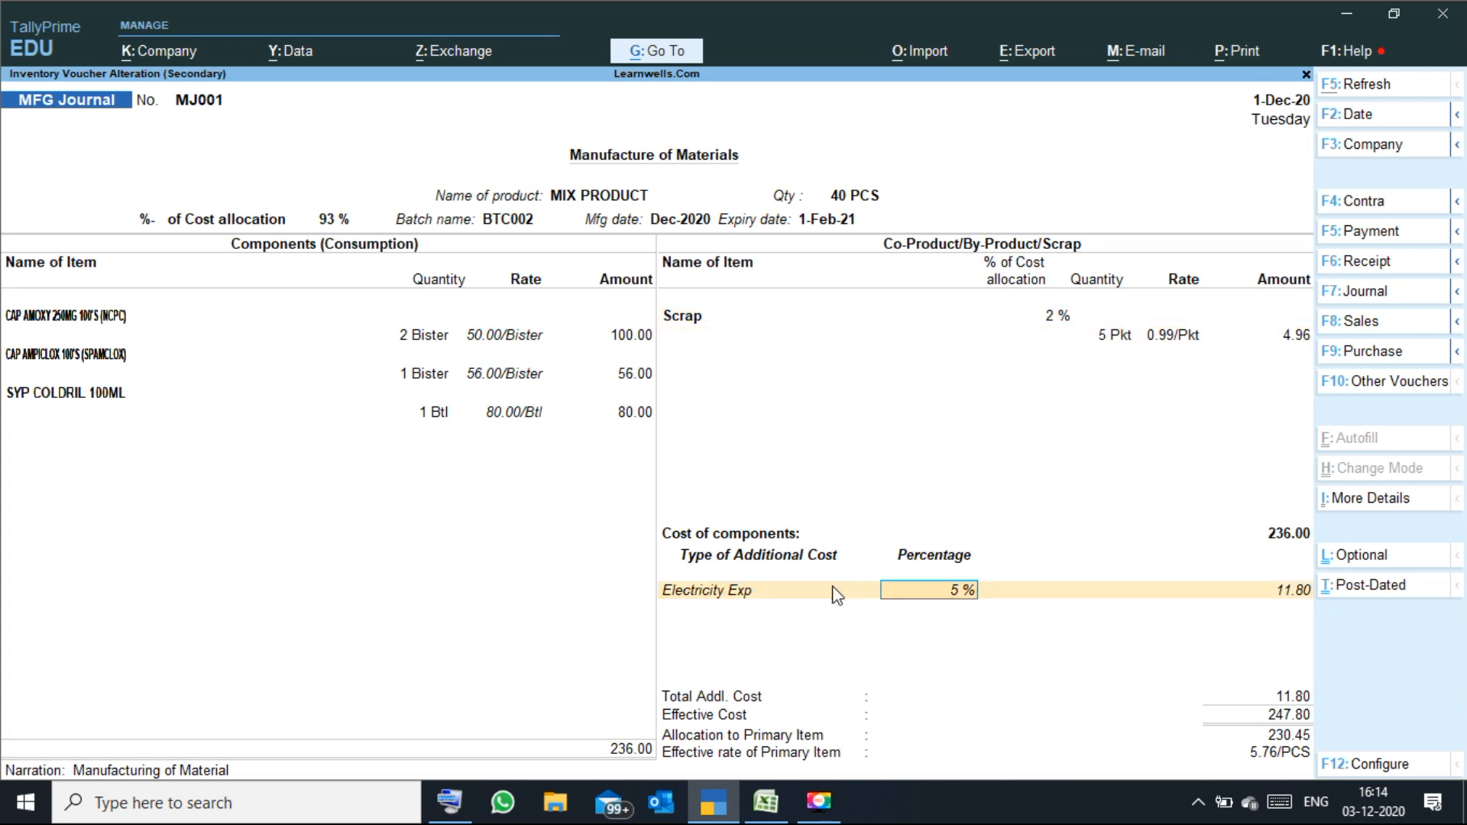
key(Return)
key(Return)
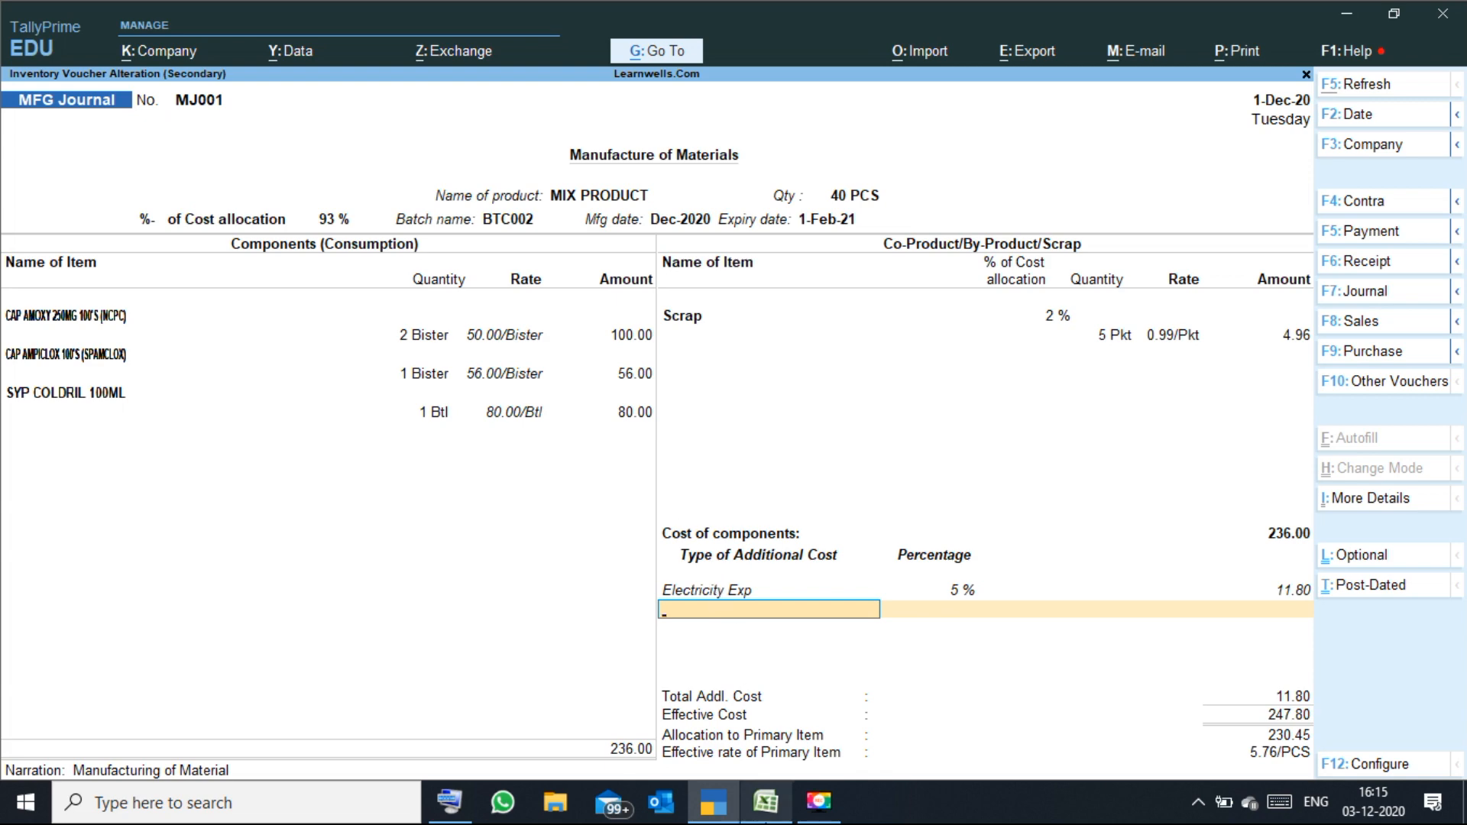
Switch to Excel and select the component consumption entries in D4:I9 of the STOCK-JOURNAL sheet for comparison.
mouse_move(768, 818)
click(768, 731)
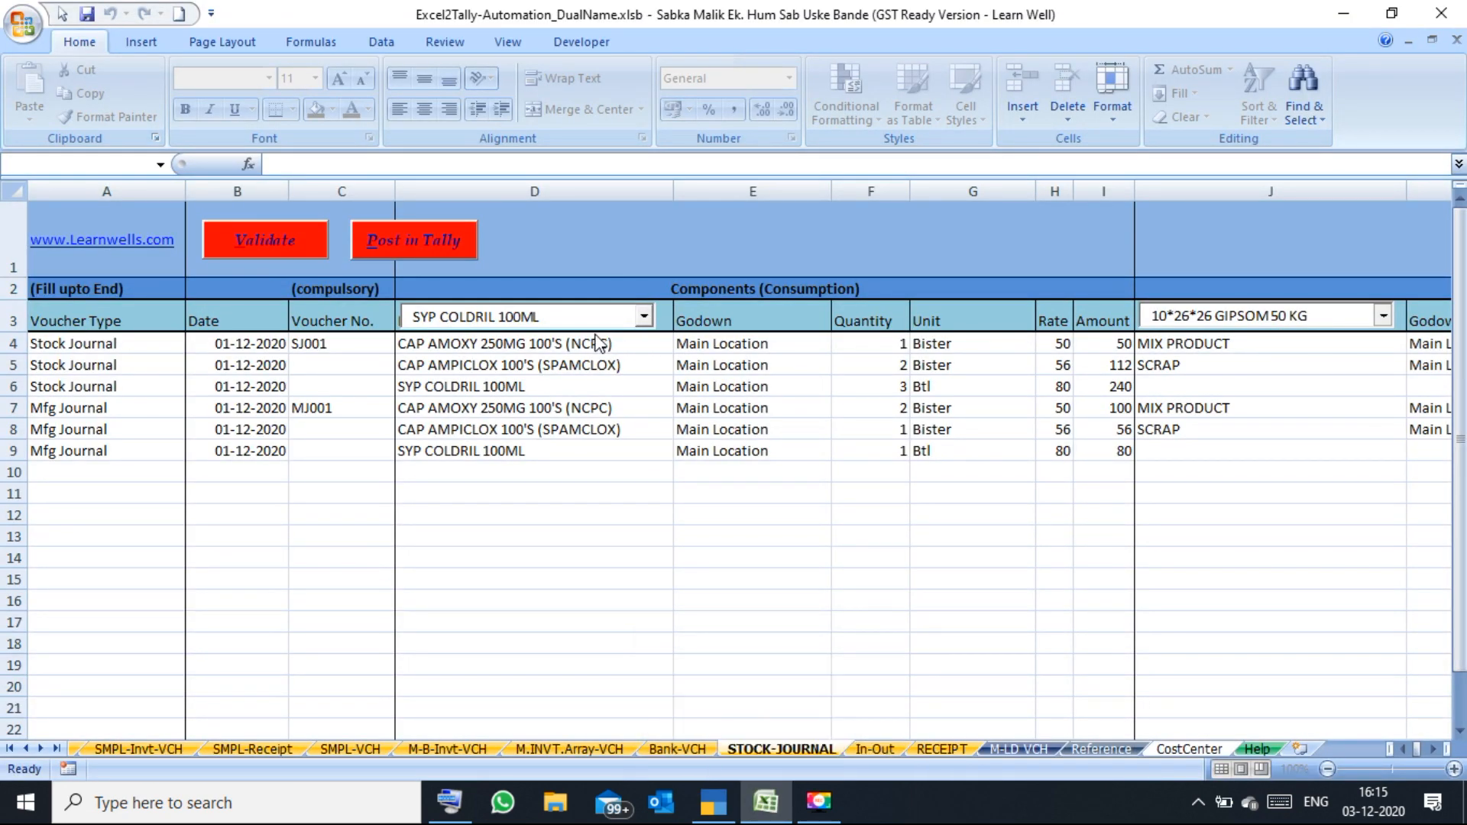
click(596, 347)
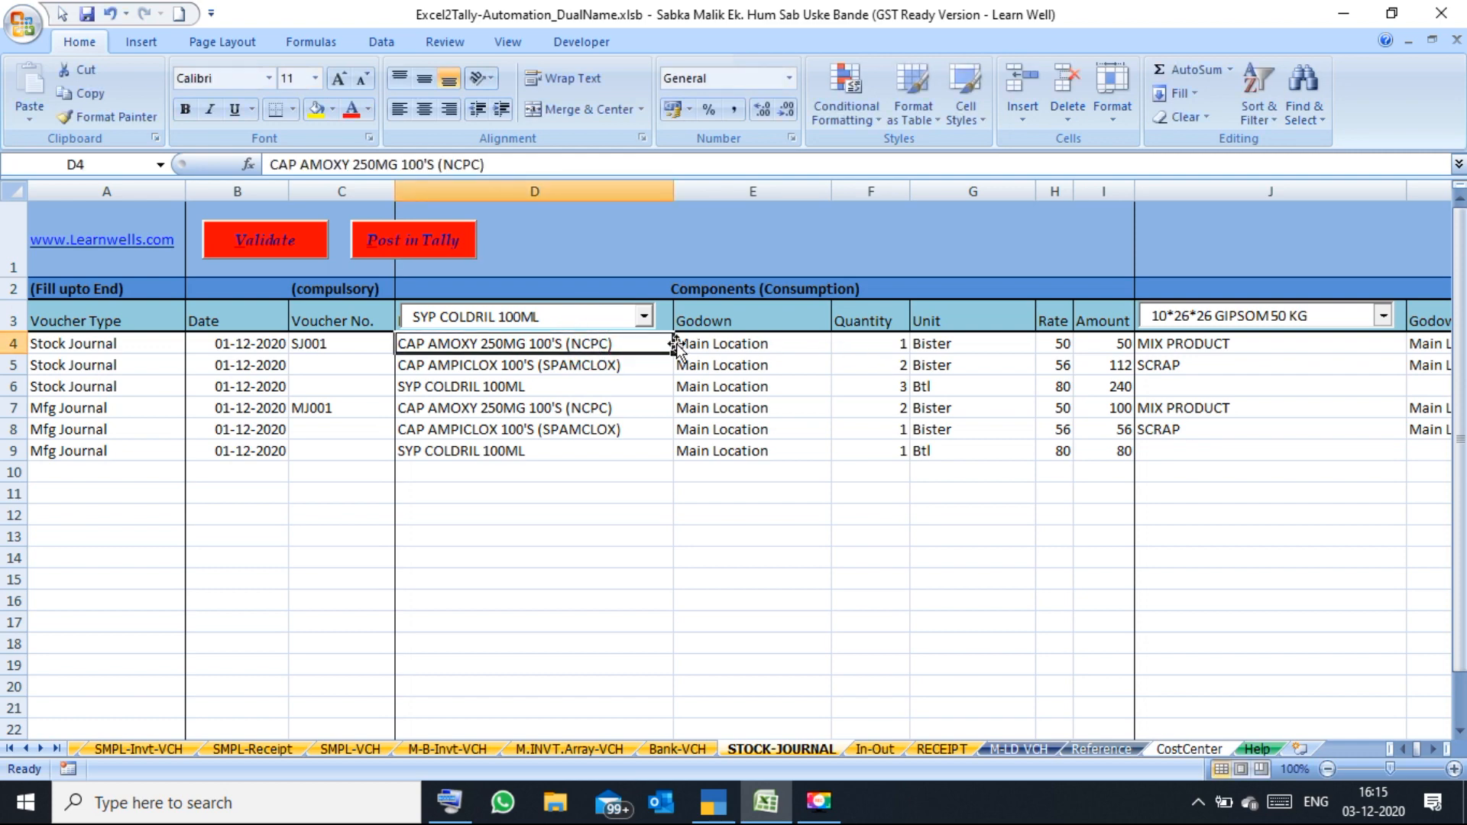
drag(650, 343, 1117, 451)
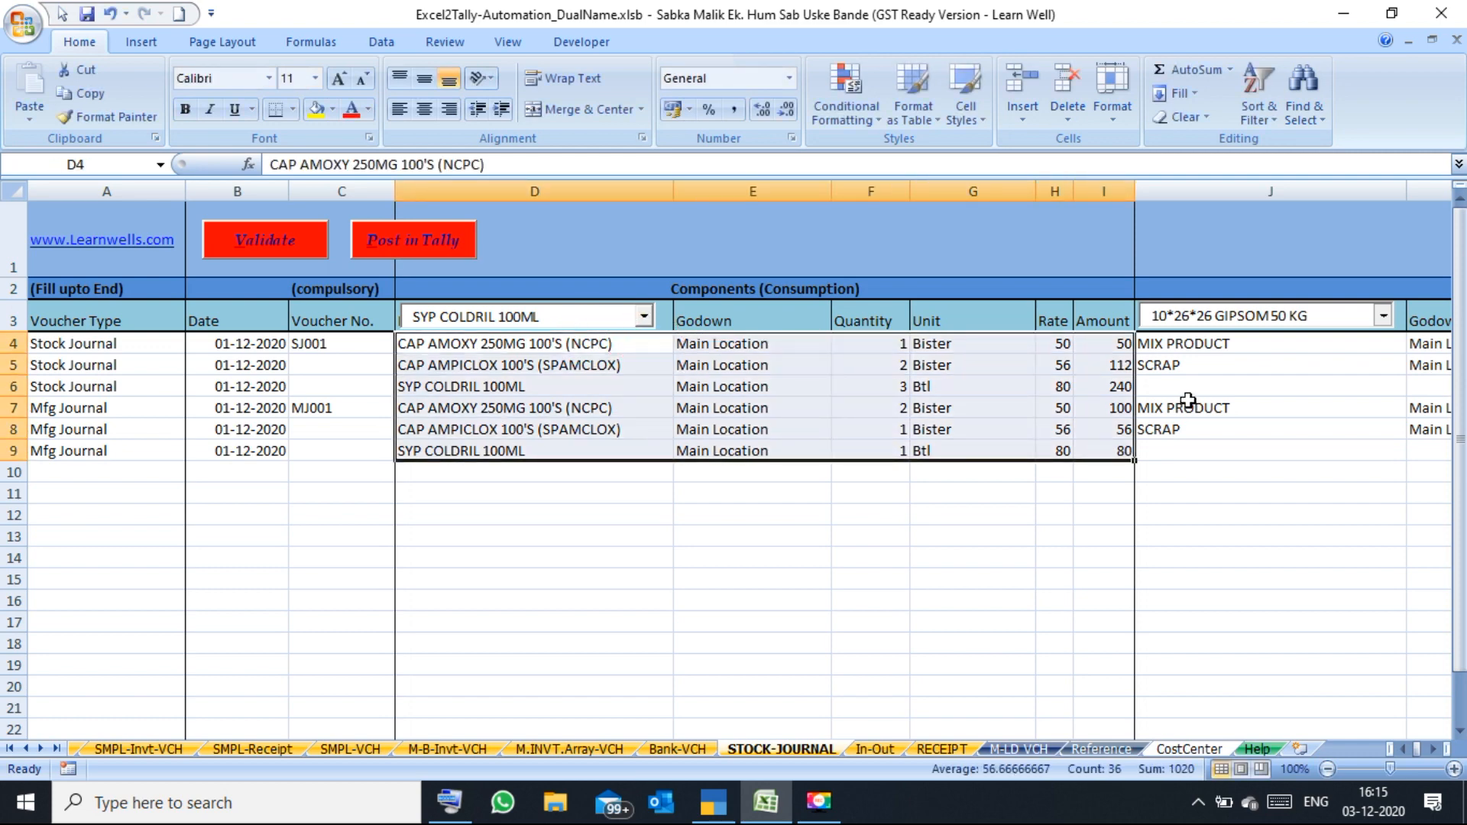
Review the Co-Product/By Product/Scrap columns and the product names in column J.
click(1189, 349)
key(Right)
key(Right)
key(Right)
key(Right)
key(Right)
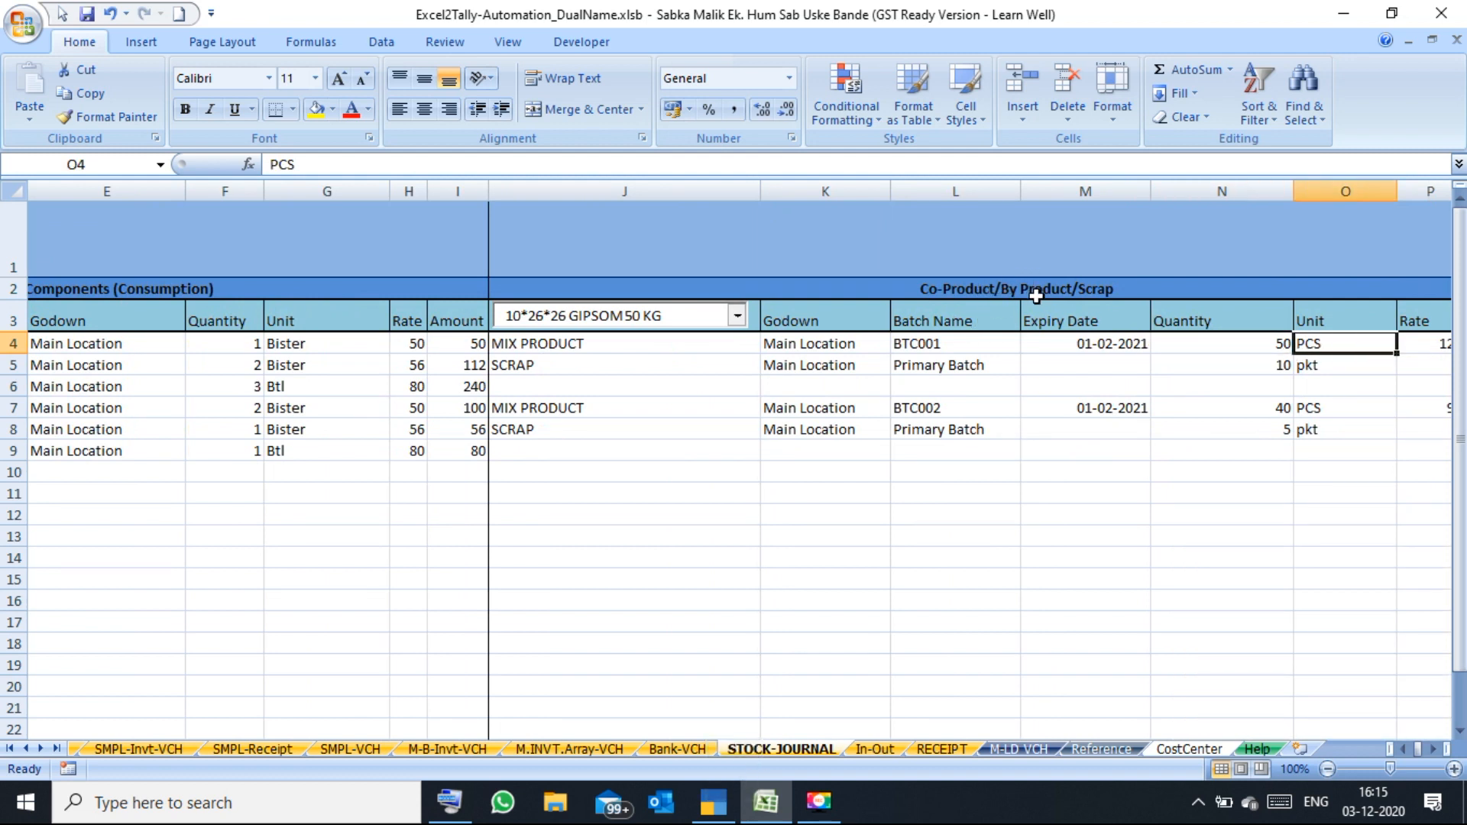
drag(612, 340, 594, 442)
click(579, 429)
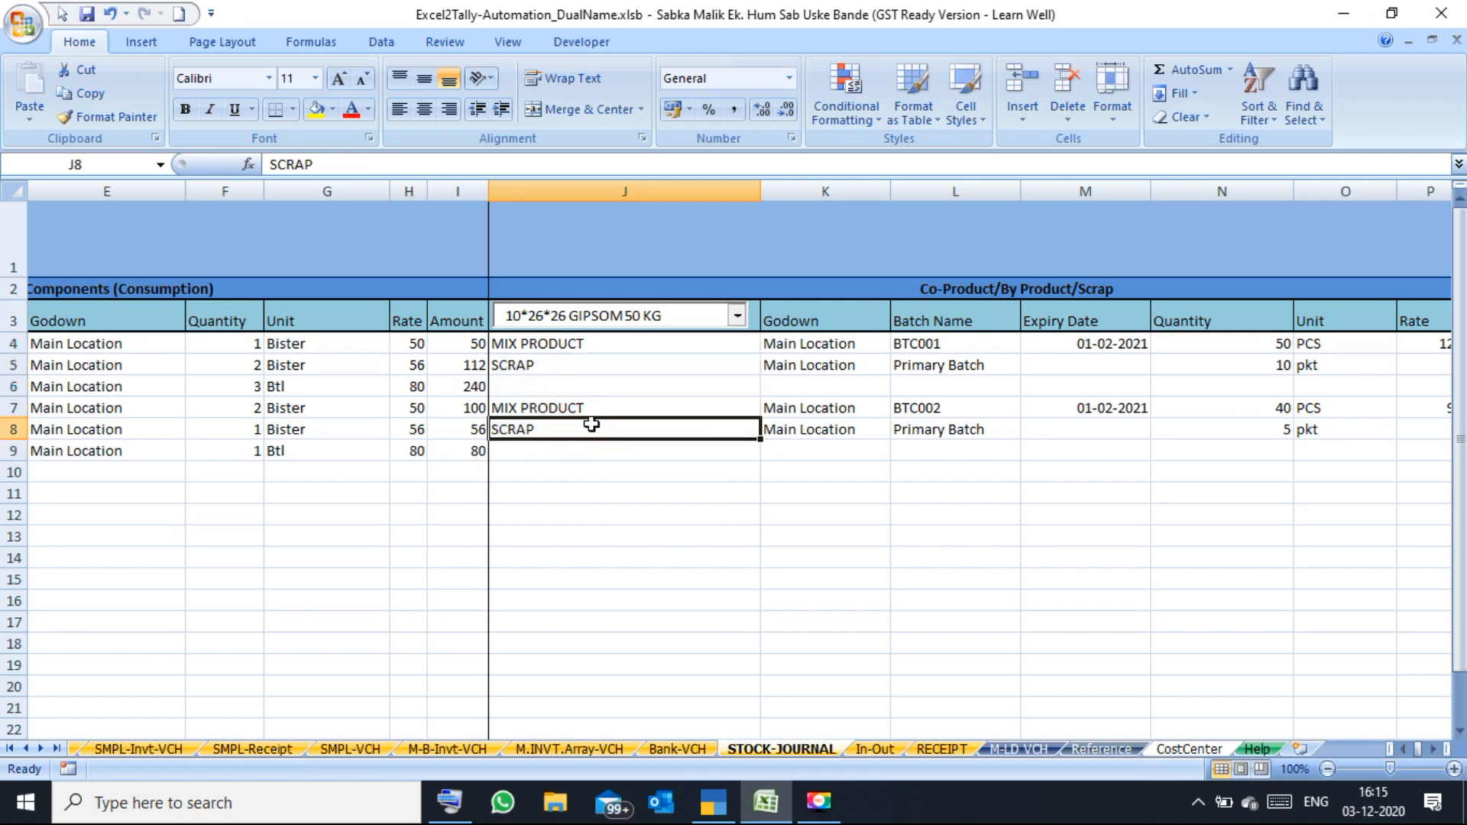
Review row 4 from the batch name in column L across to the narration in column V.
click(999, 345)
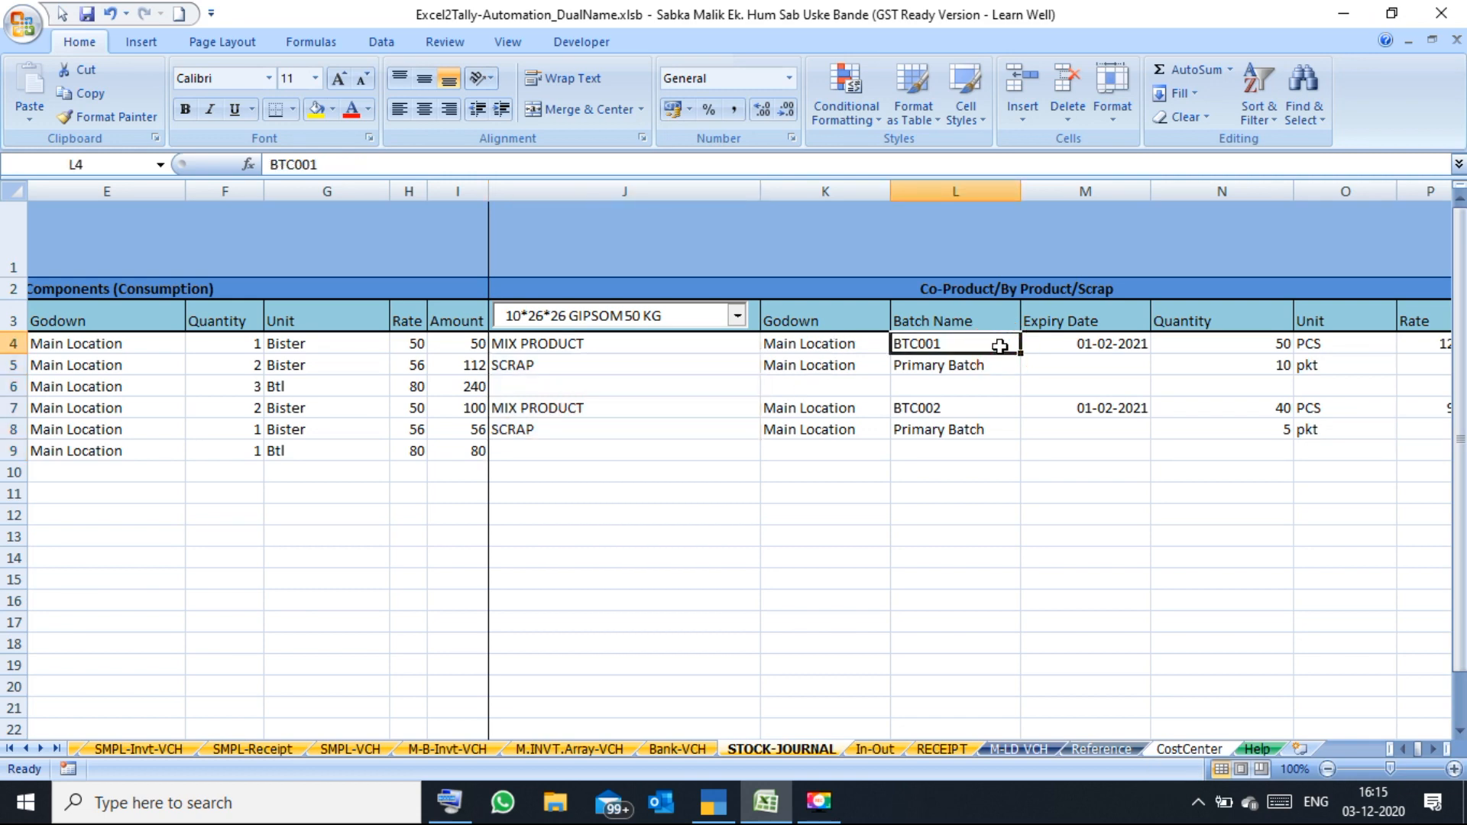
key(Right)
key(Right)
key(Right)
key(Right)
key(Right)
key(Right)
key(Right)
key(Right)
key(Right)
key(Right)
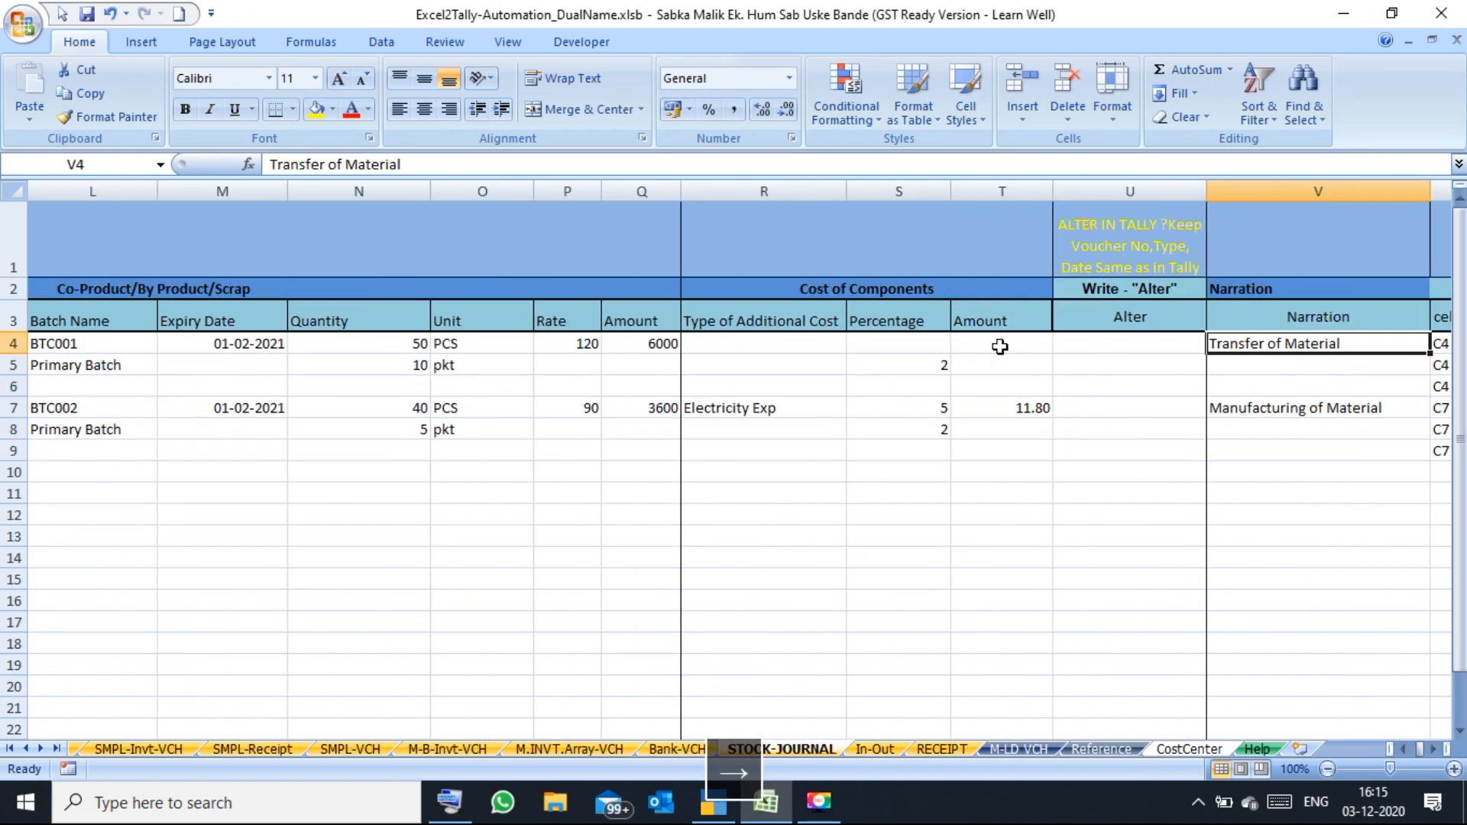
Review the Cost of Components entries: the additional cost type, the percentages in S5:S8, and the amount in T7.
click(726, 346)
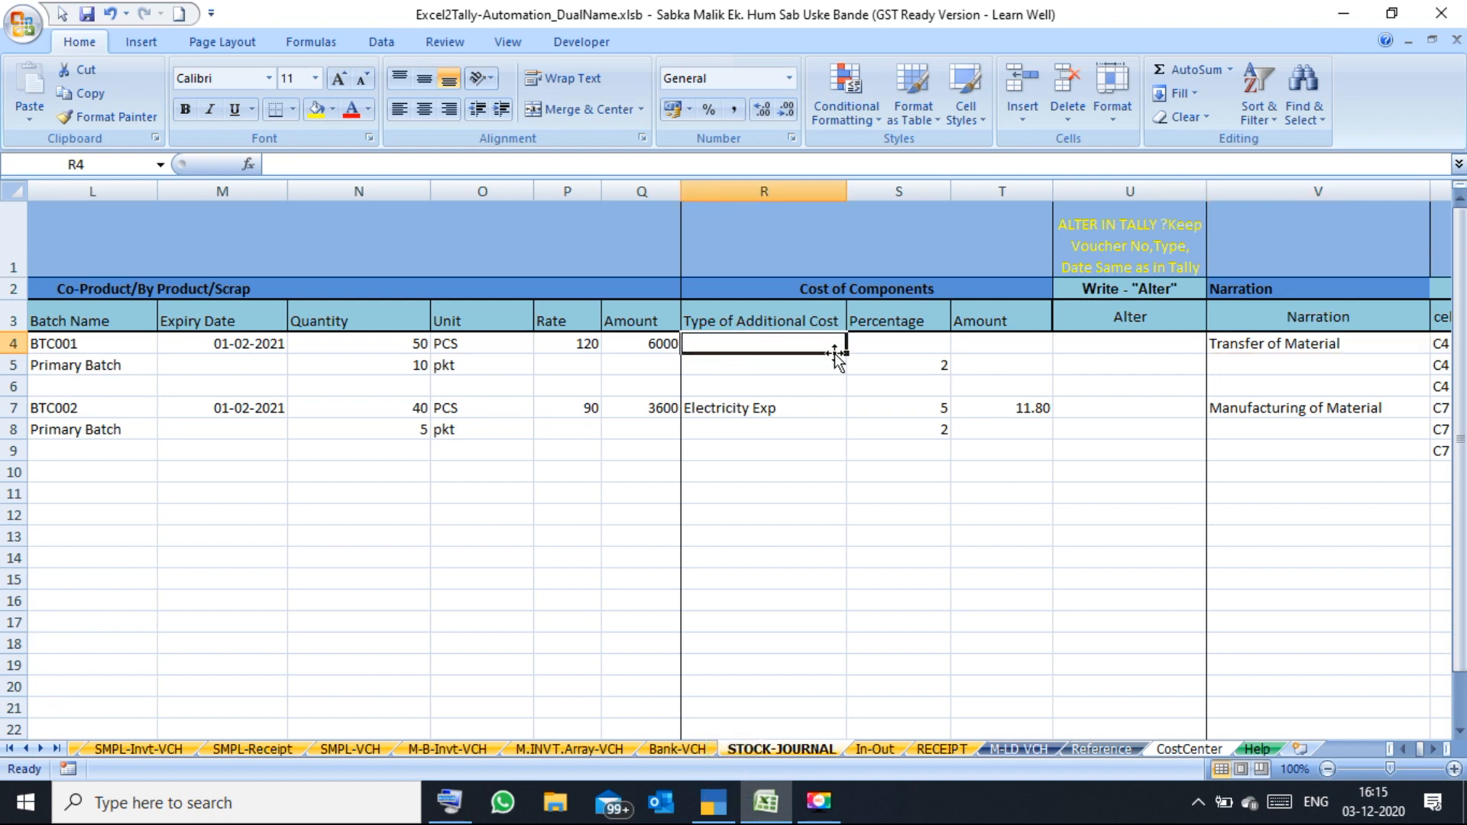
click(737, 408)
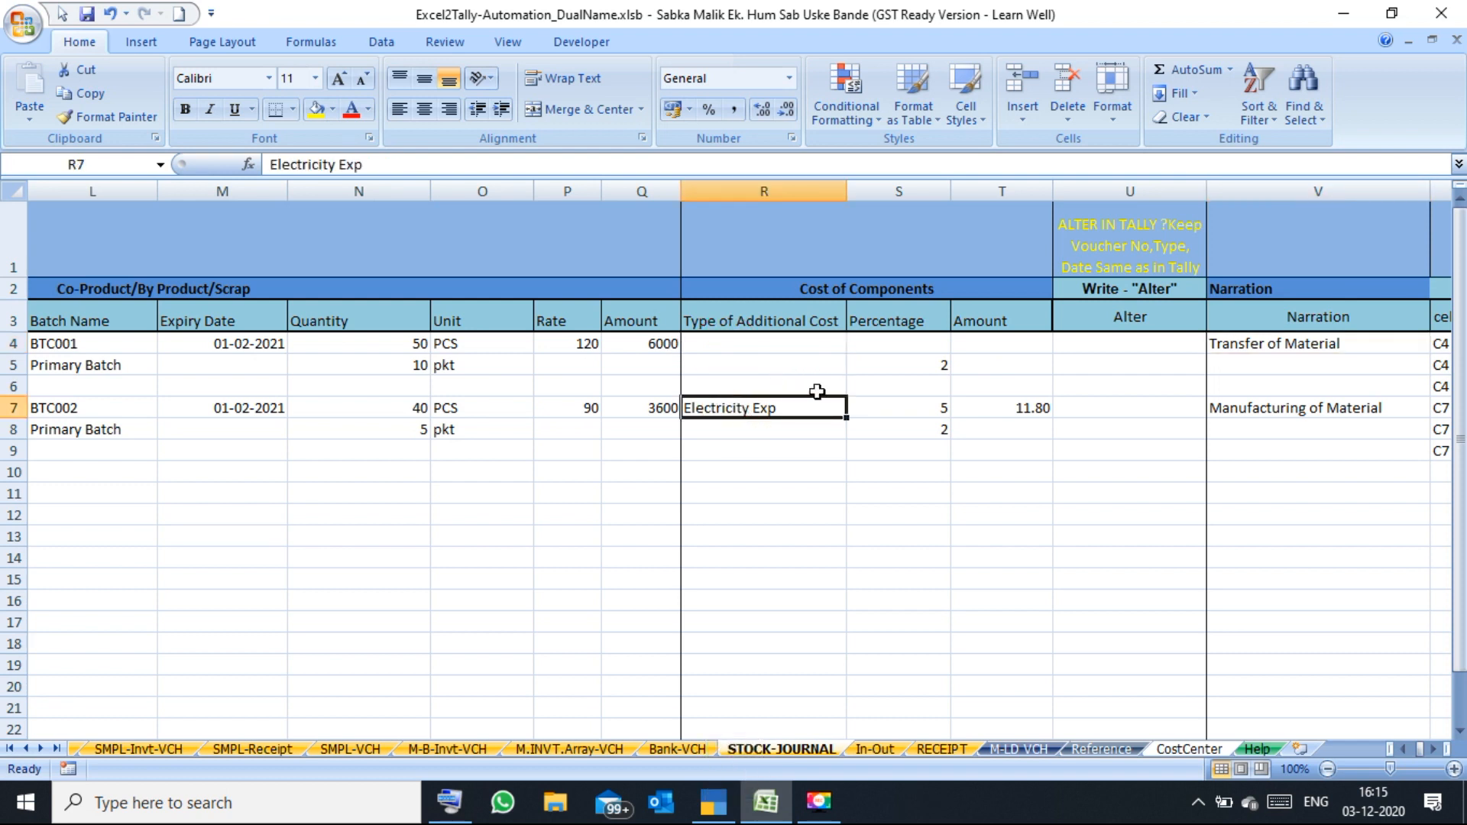
click(906, 356)
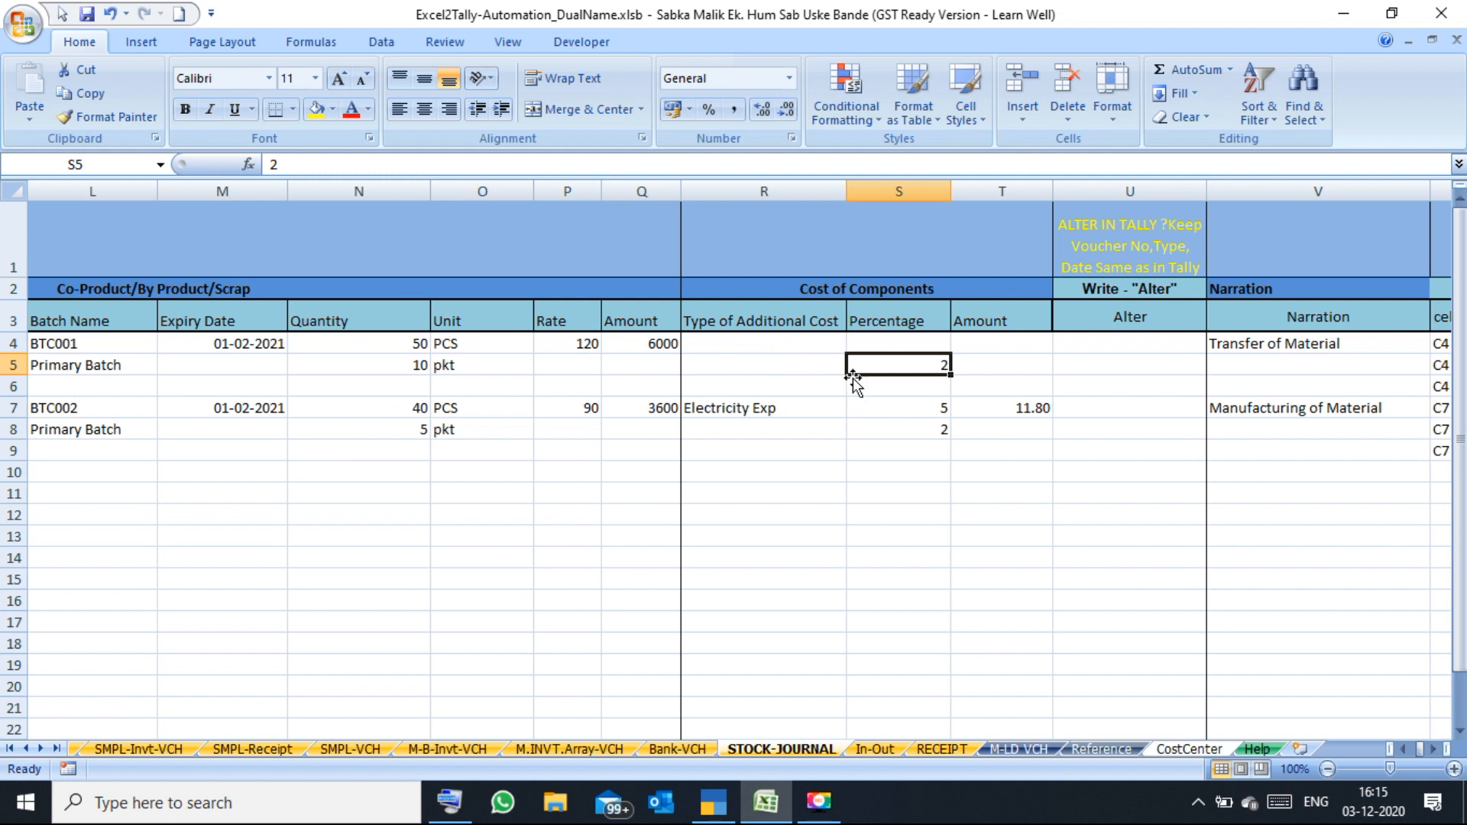
click(925, 408)
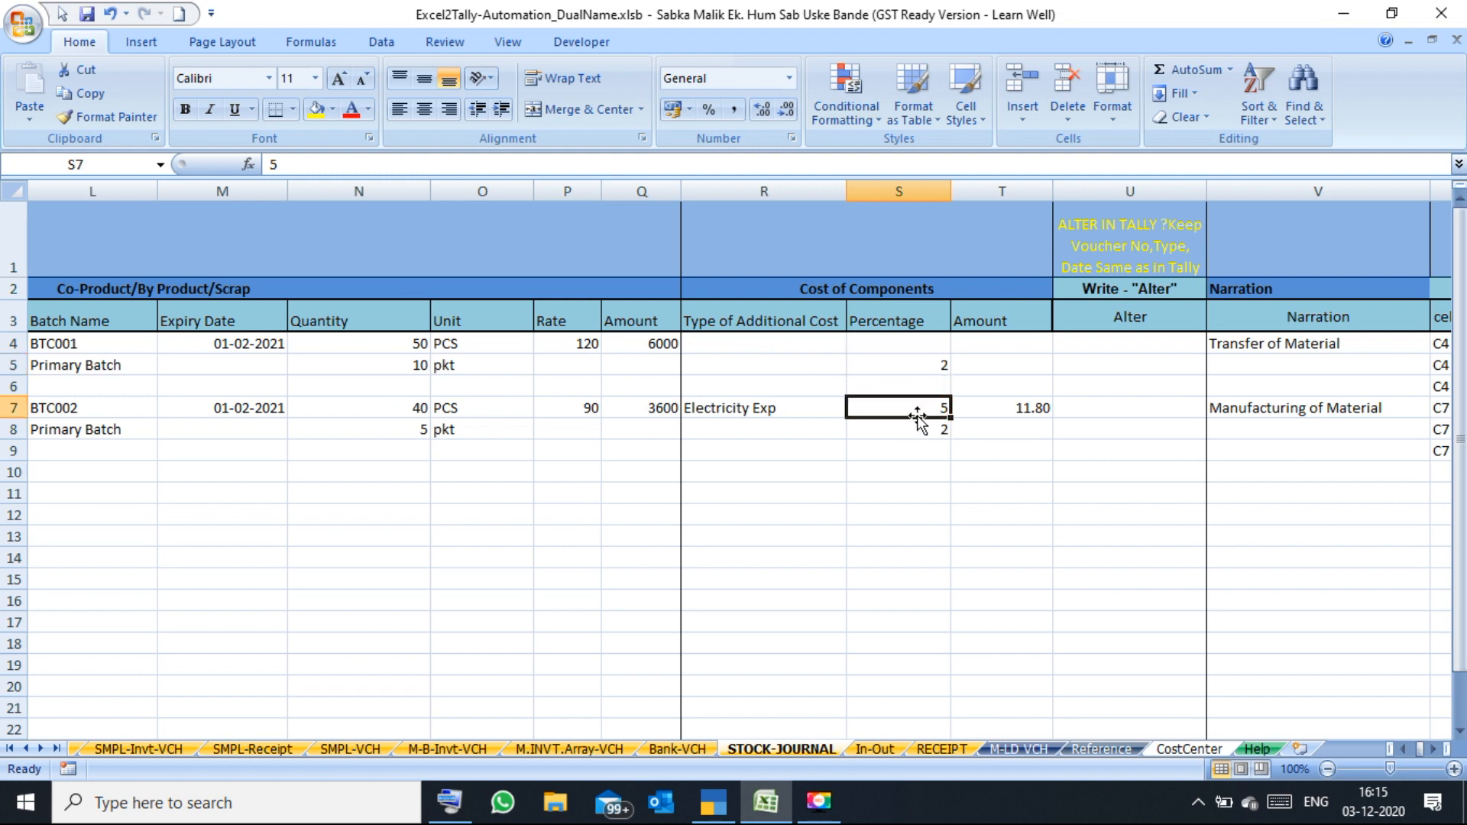
drag(936, 356, 941, 430)
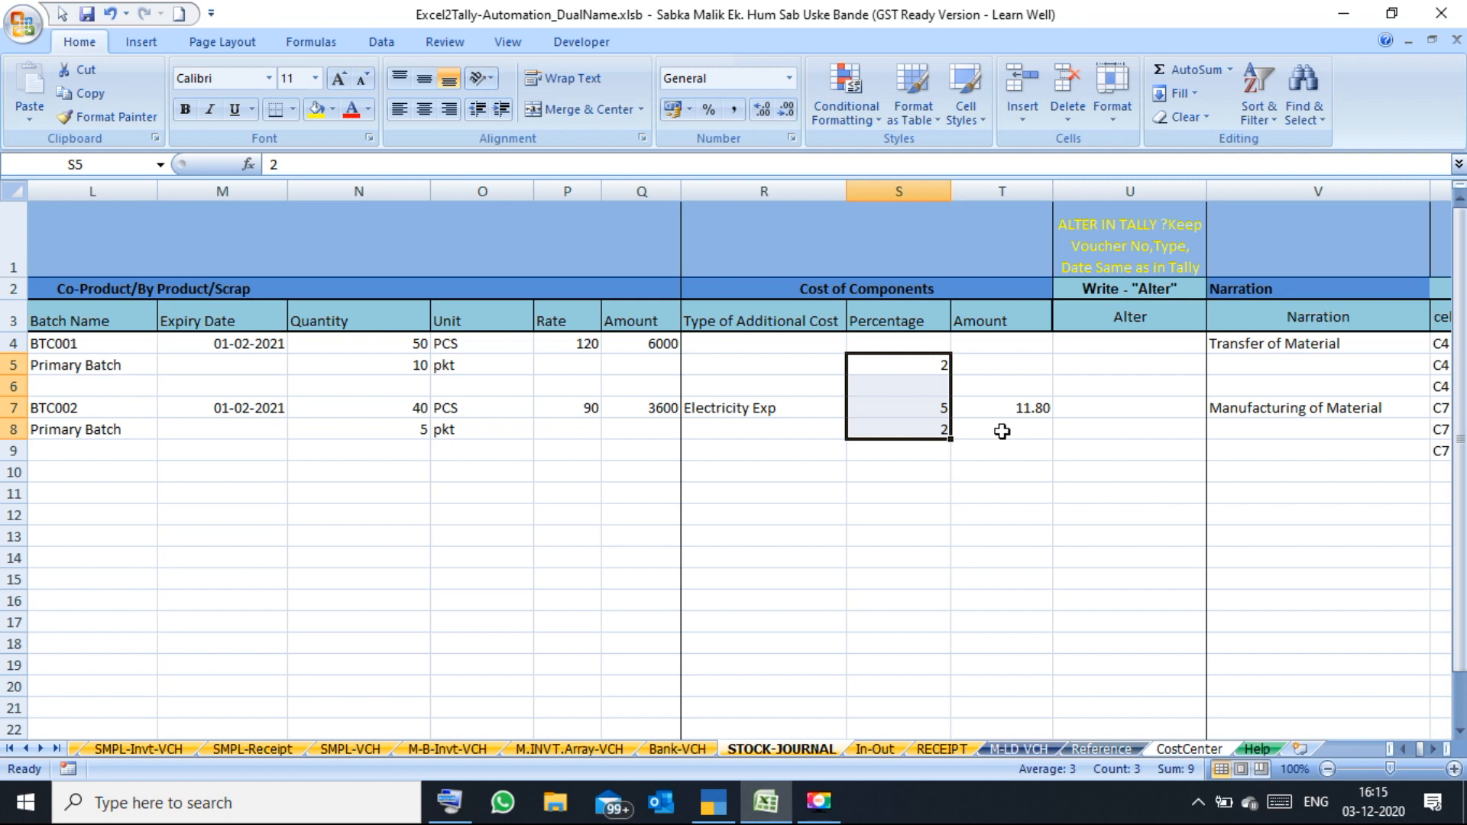
click(1025, 407)
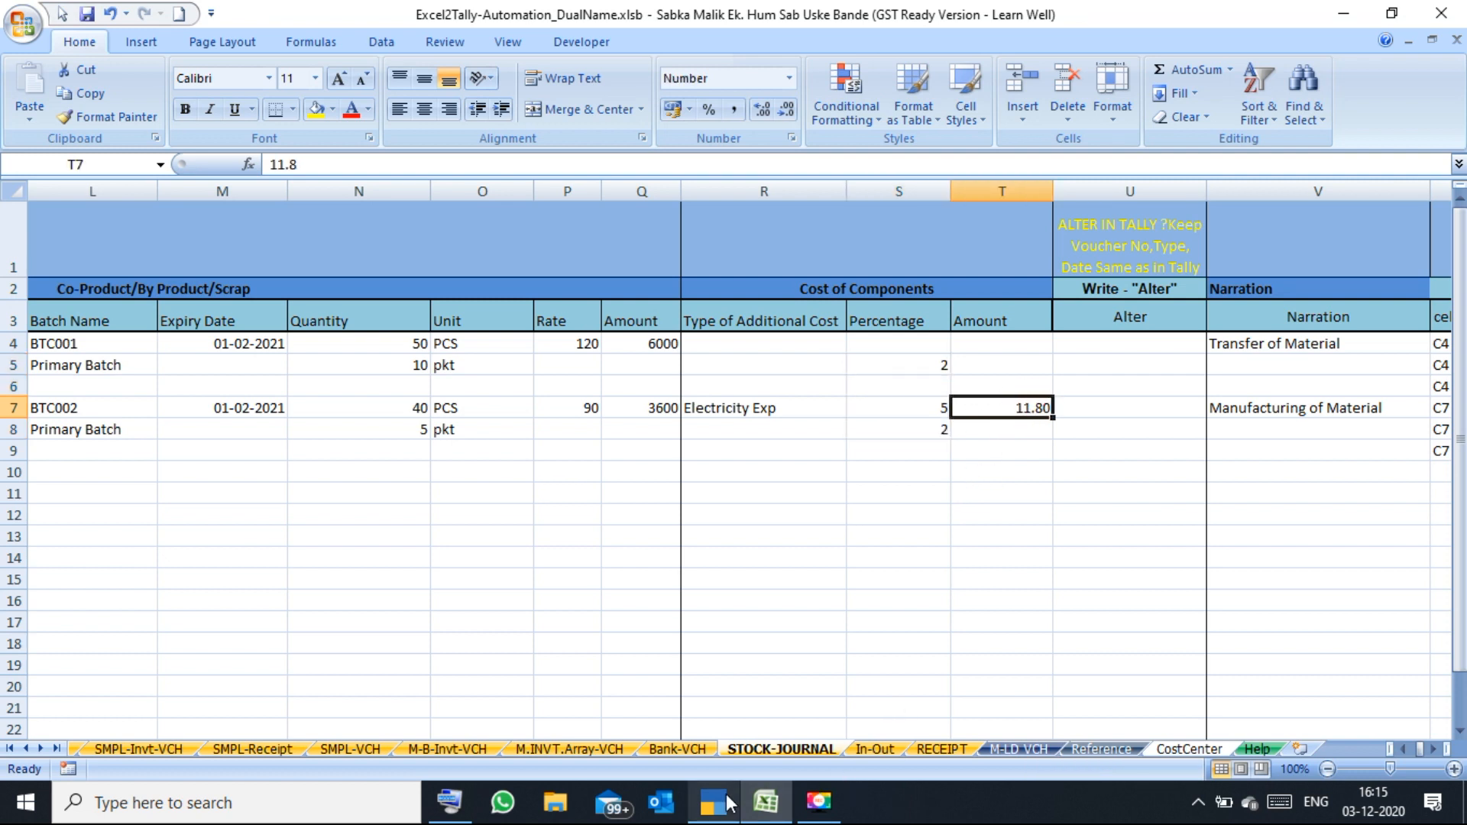
Switch to TallyPrime, leave the MFG Journal voucher, and open the Stock Journal voucher from the Day Book.
mouse_move(730, 803)
click(728, 802)
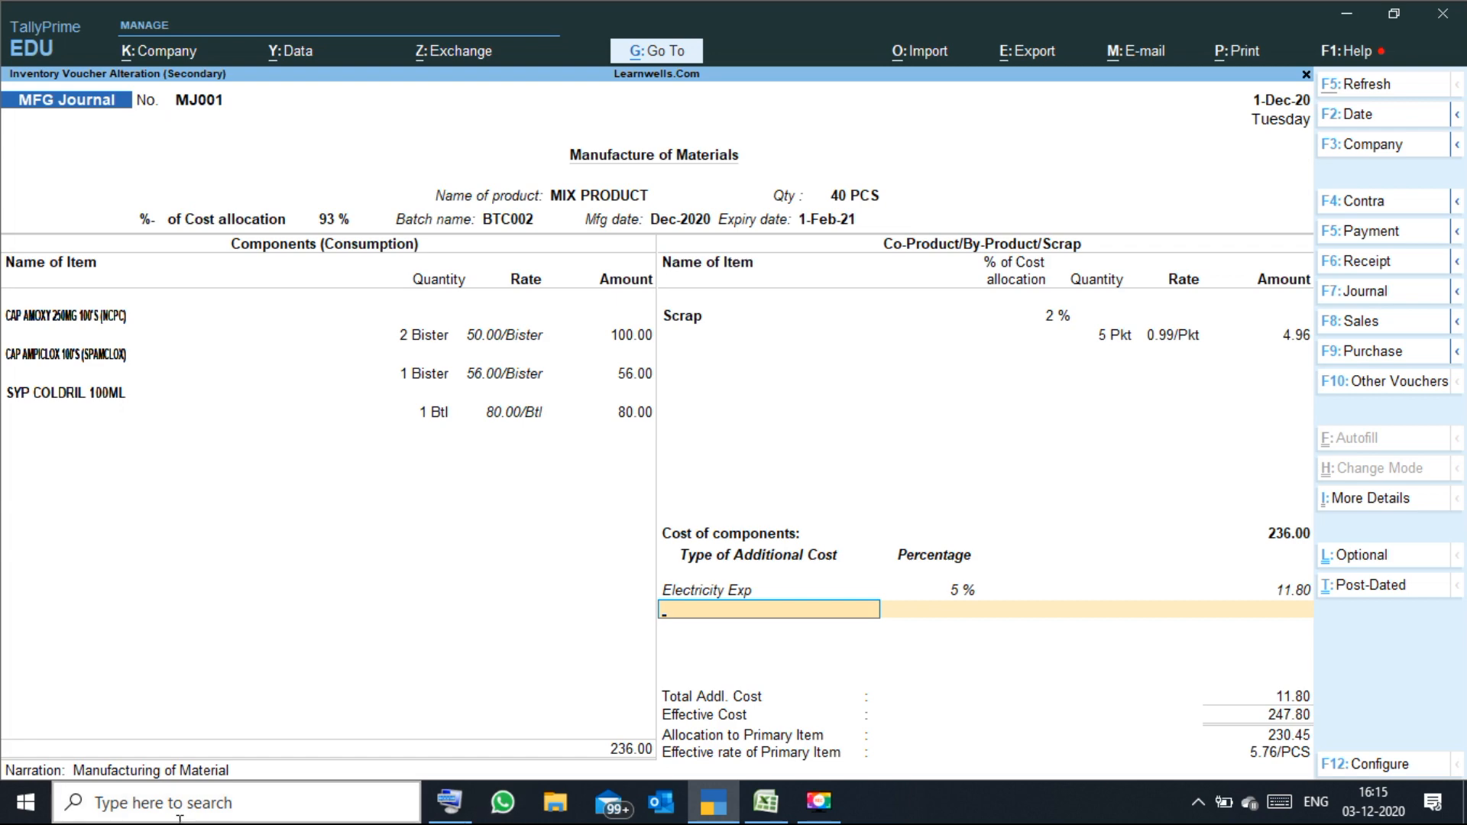
click(450, 801)
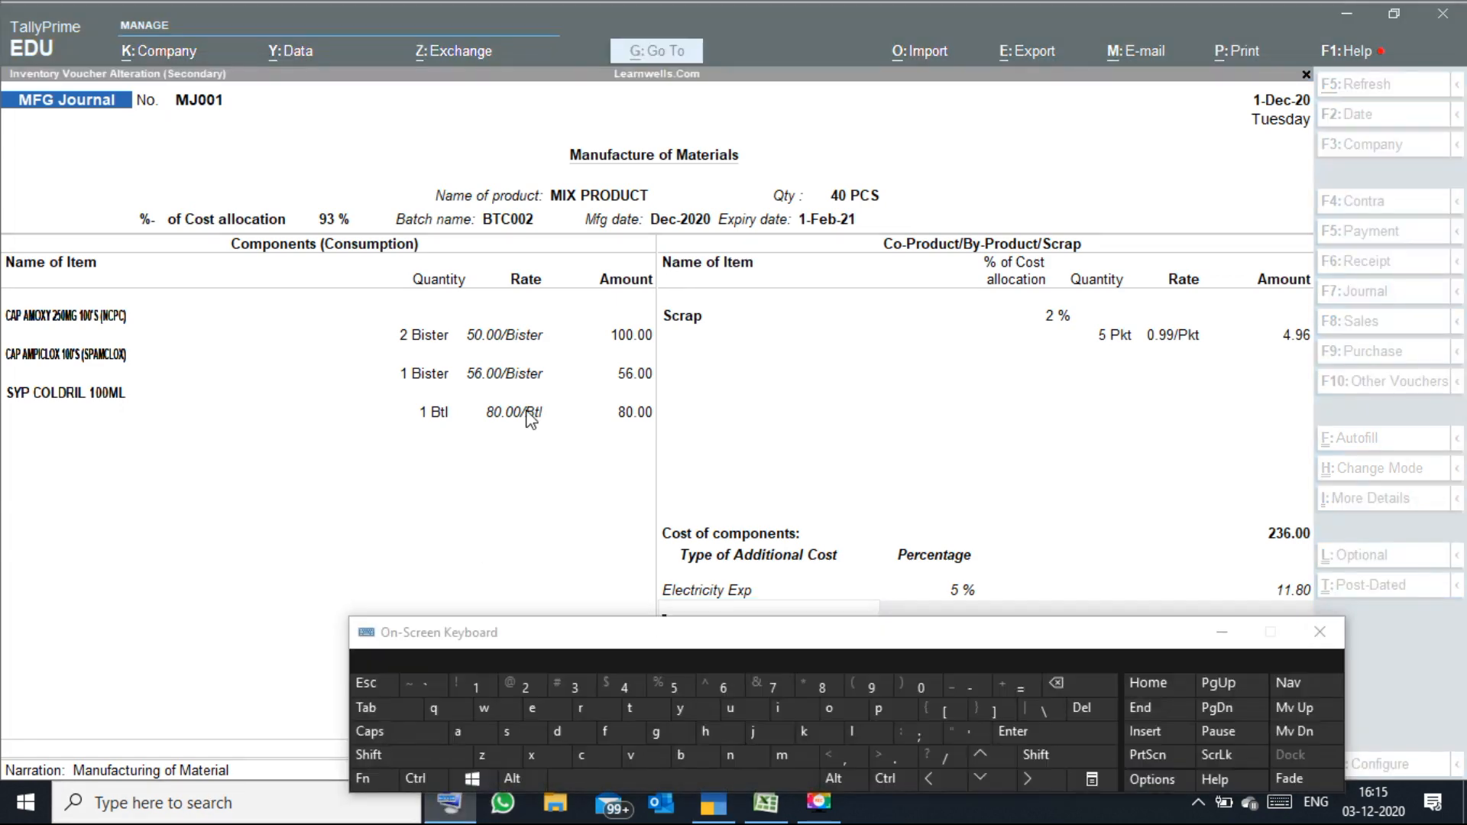
click(367, 687)
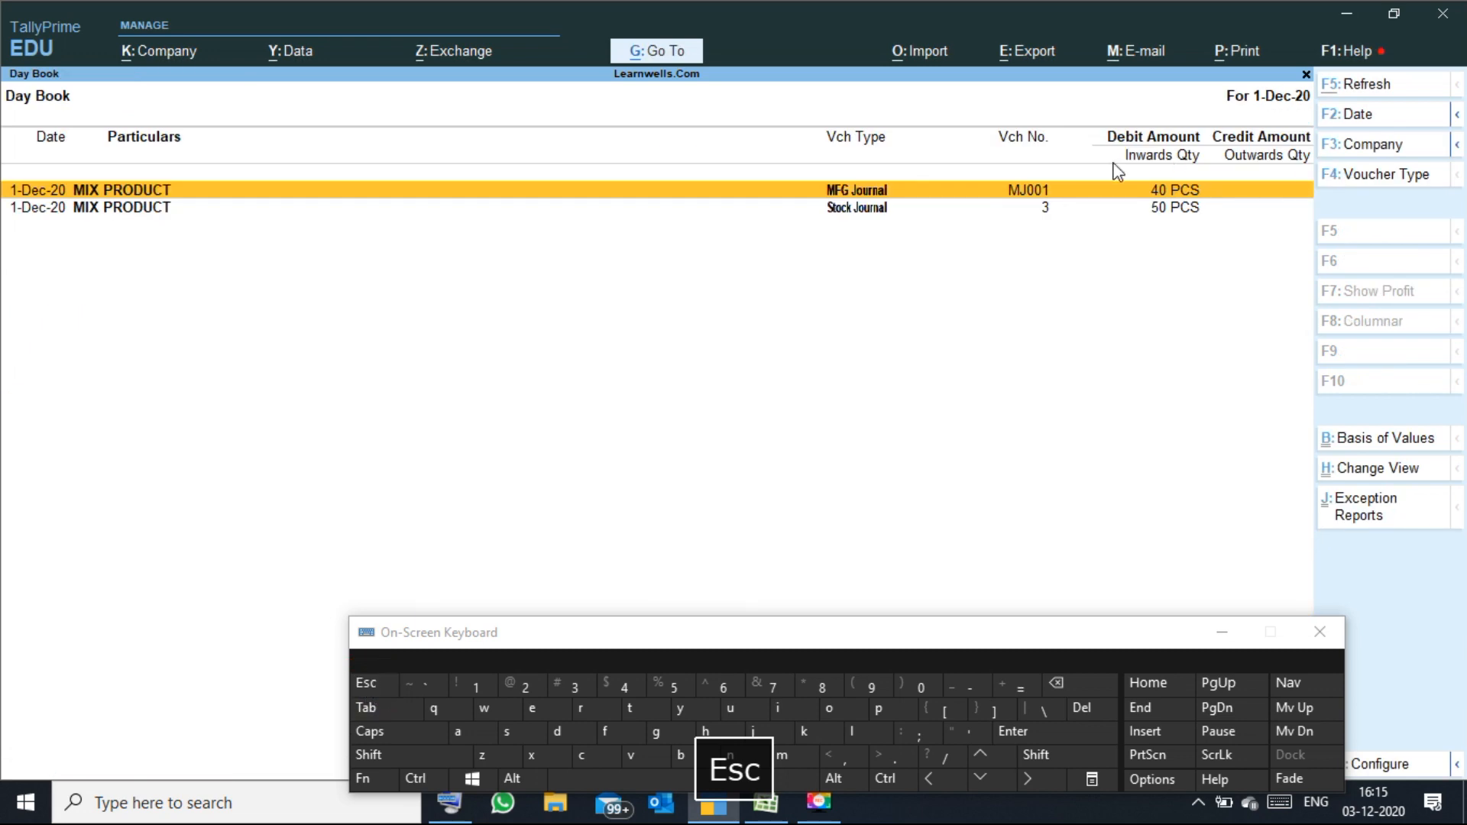
click(1221, 632)
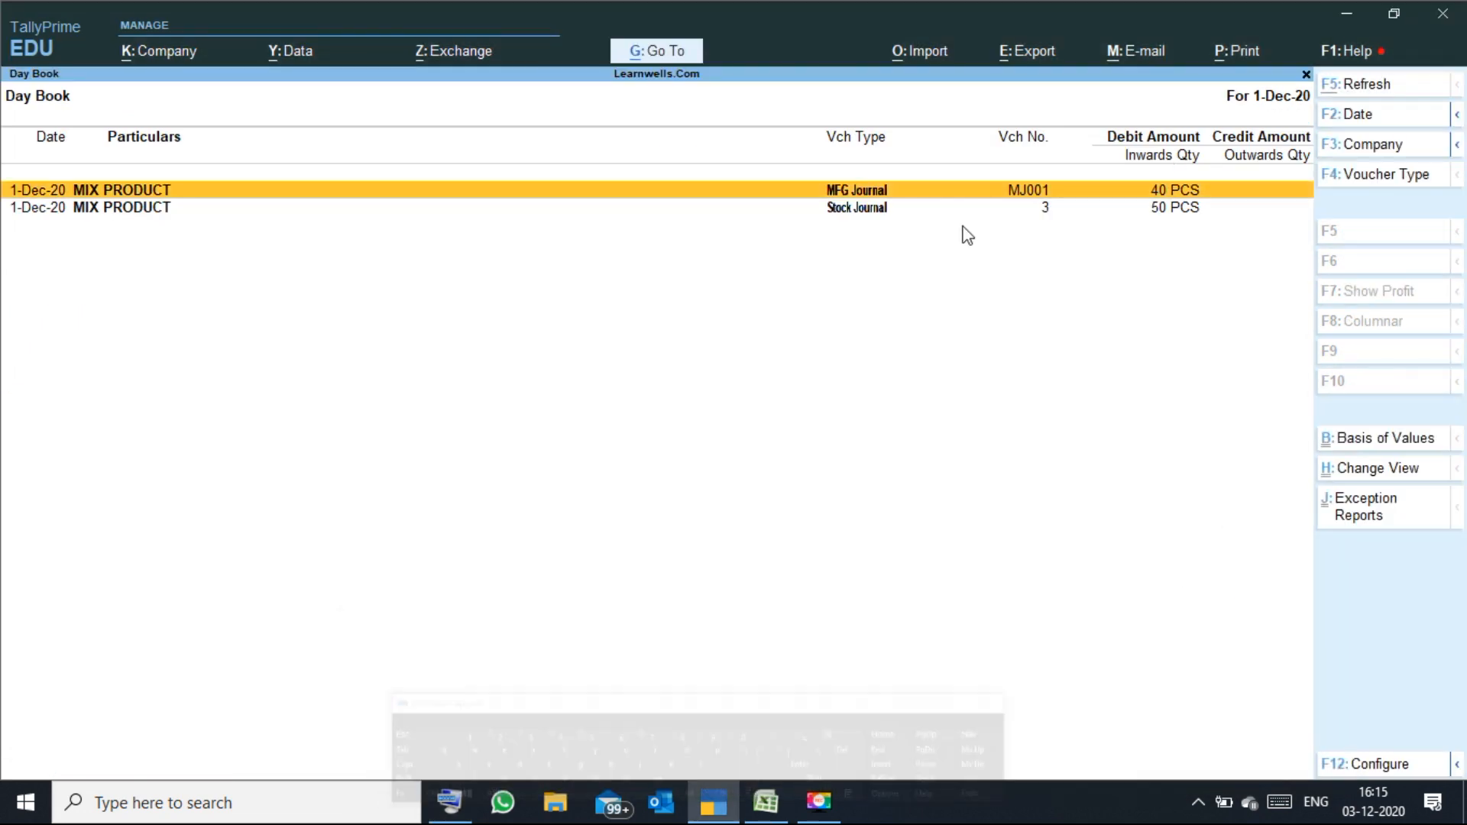
double_click(898, 207)
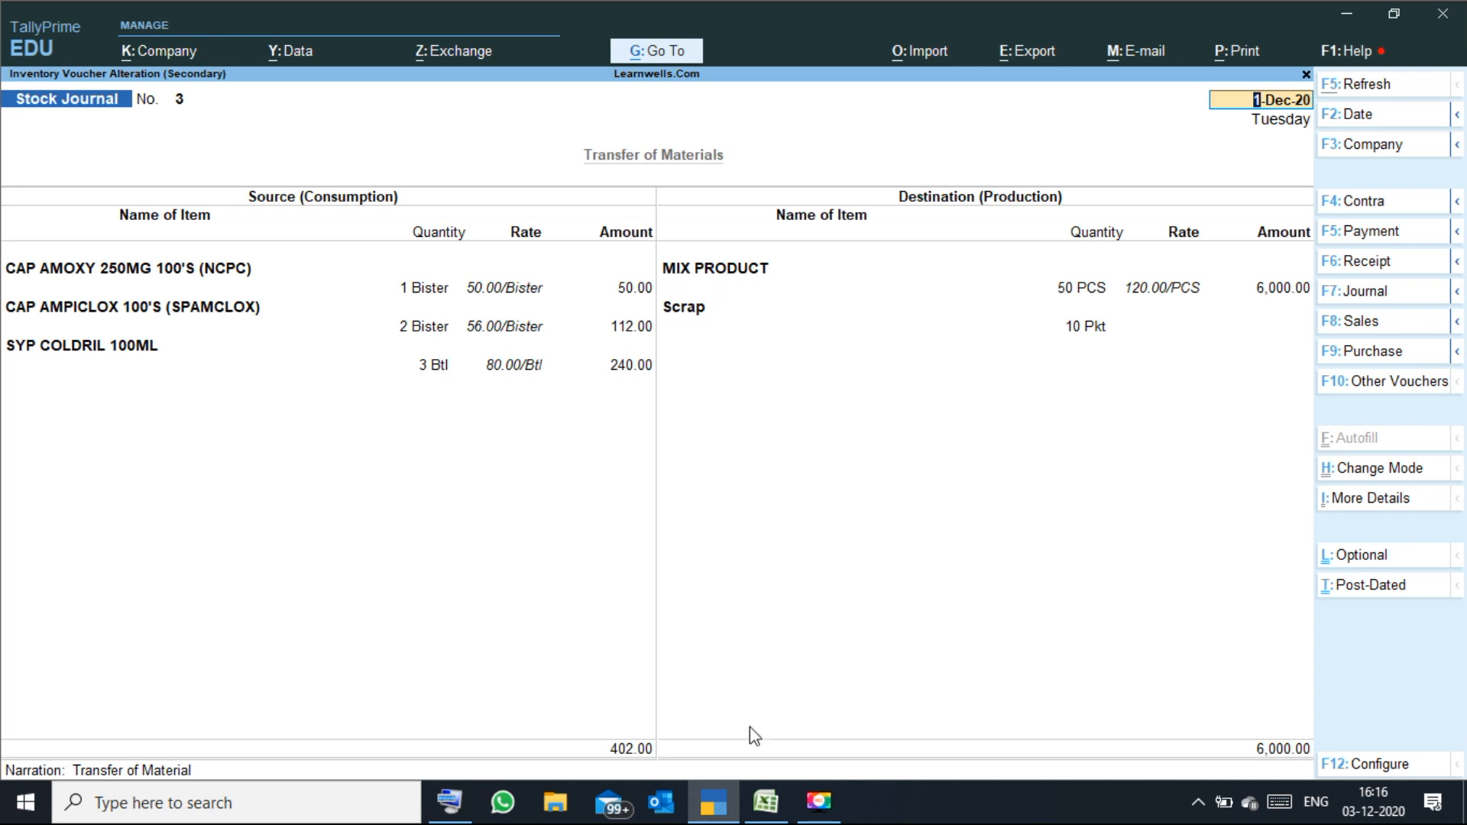
Switch to the Excel workbook and look over the Bank-VCH, M-LD VCH, CostCenter and Reference sheets.
click(766, 801)
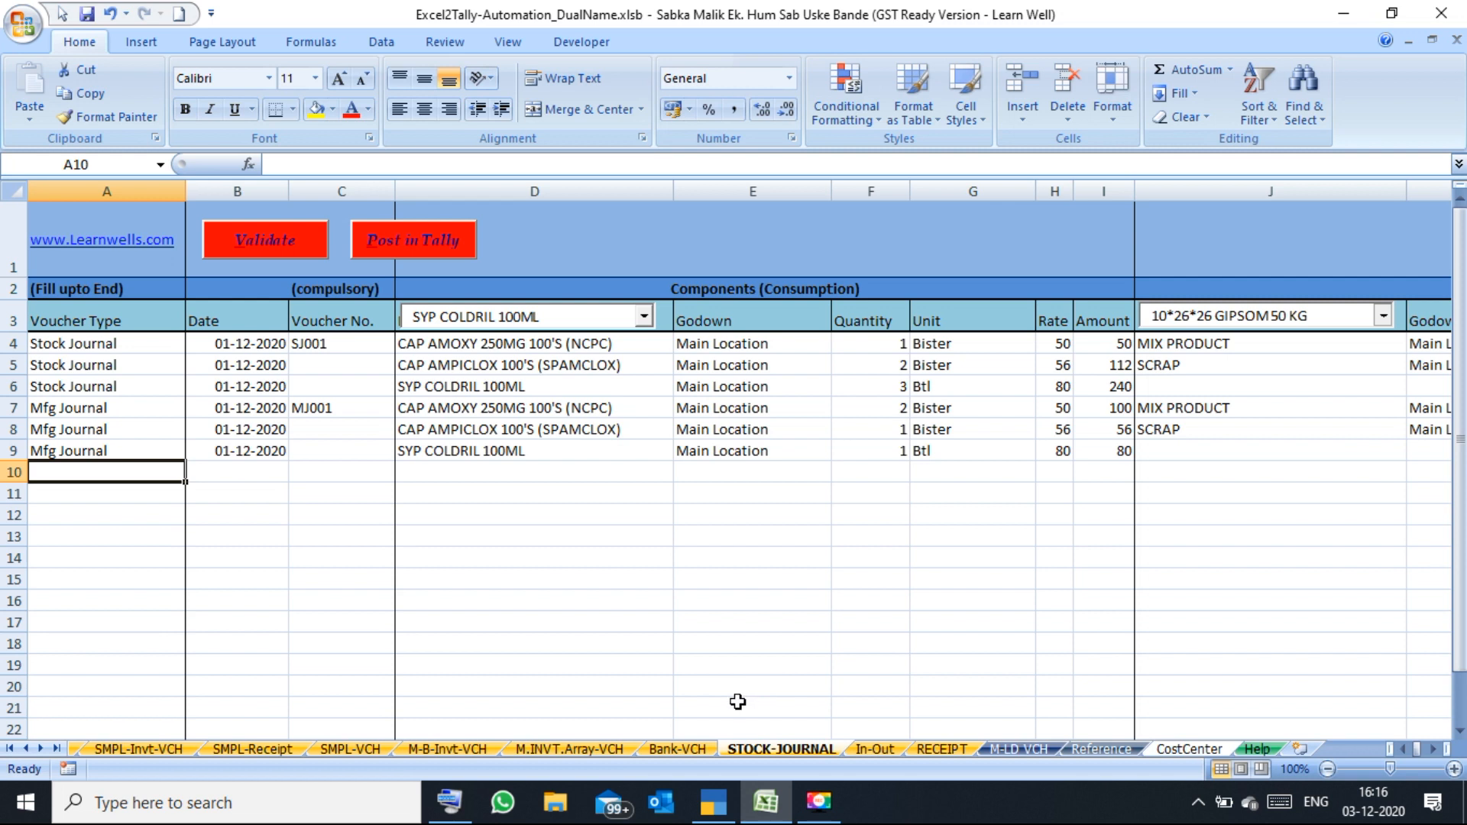
click(672, 750)
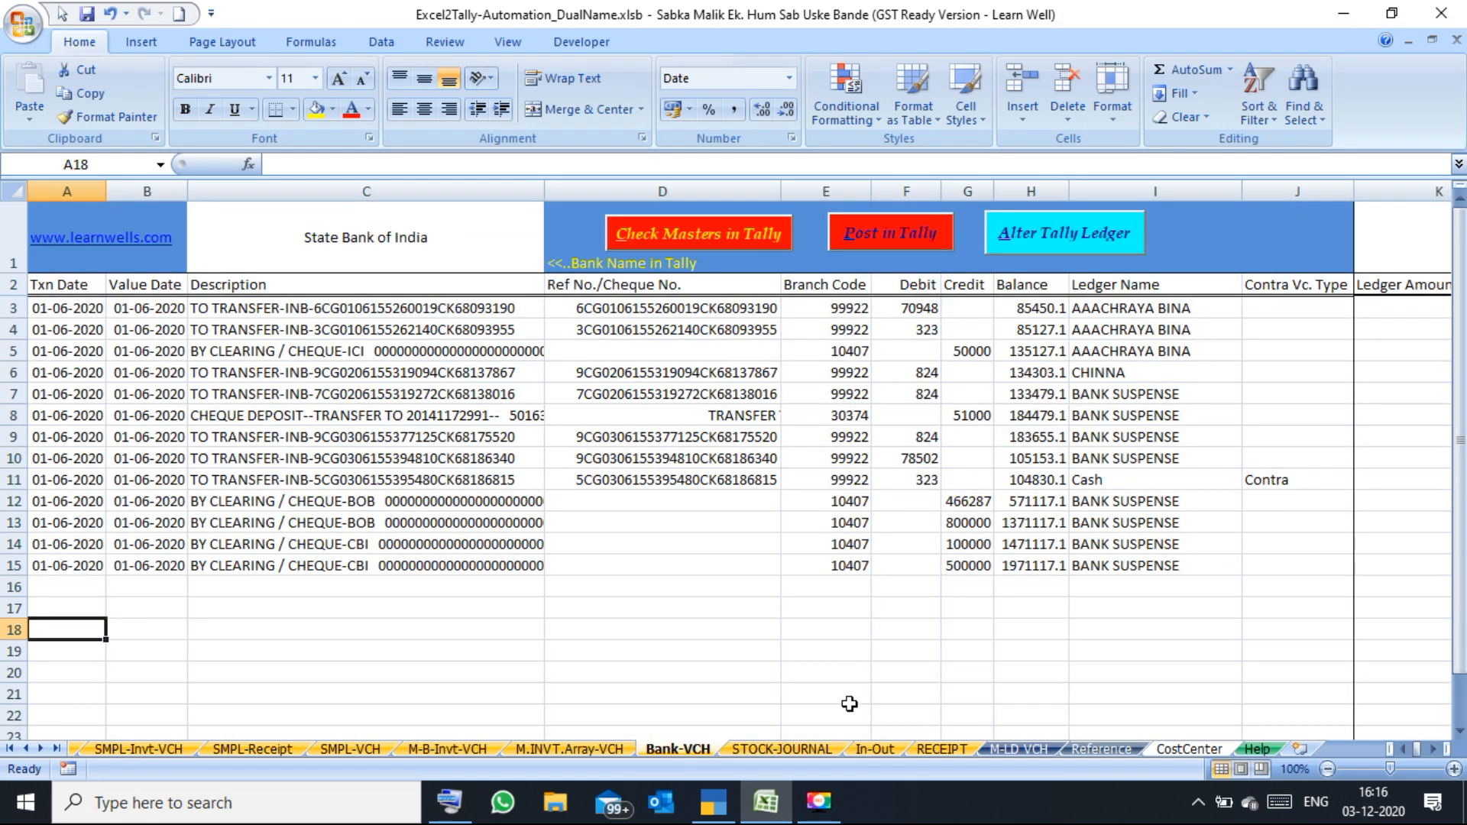
click(1006, 751)
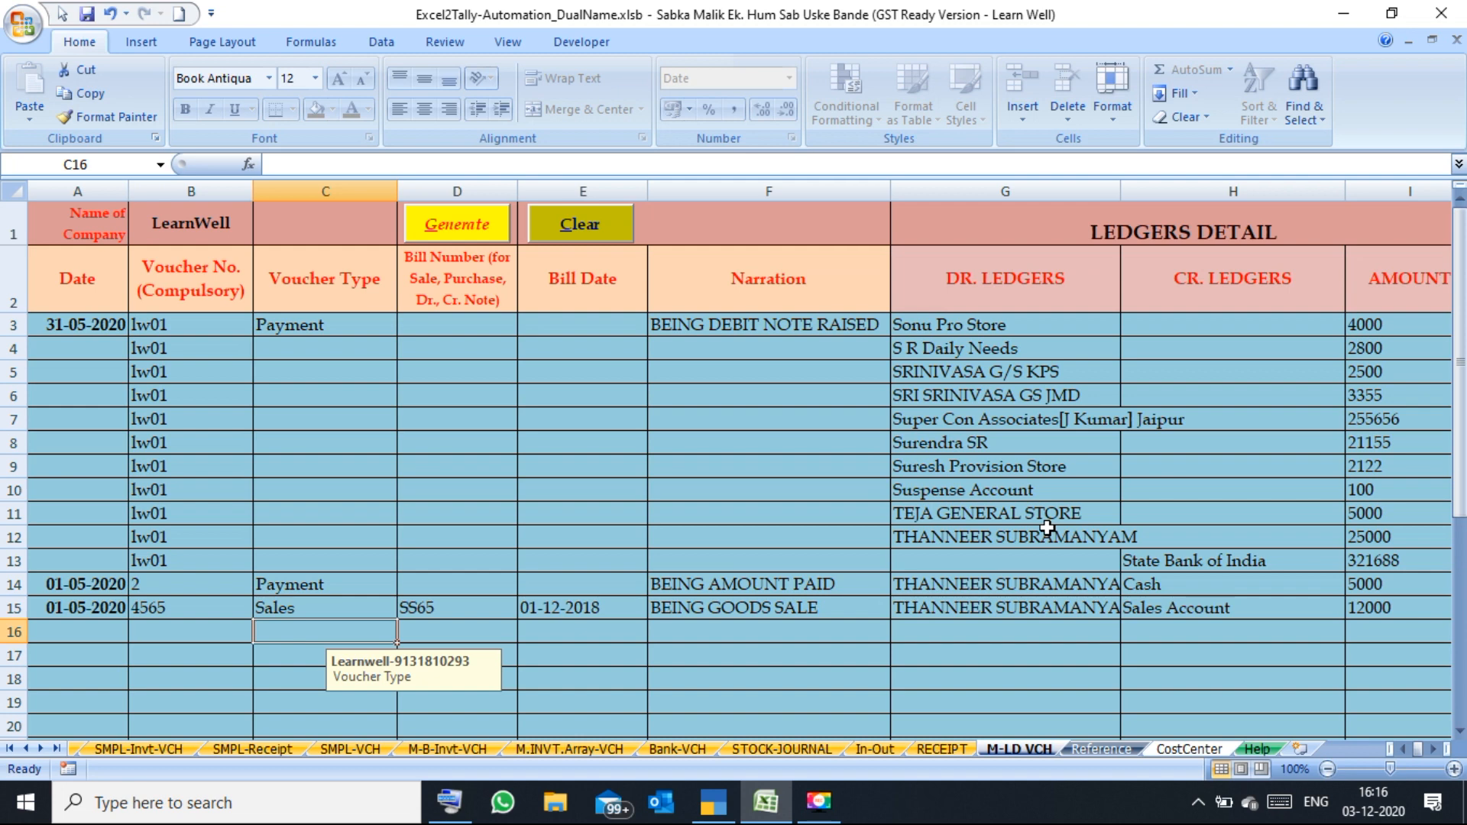
click(1185, 748)
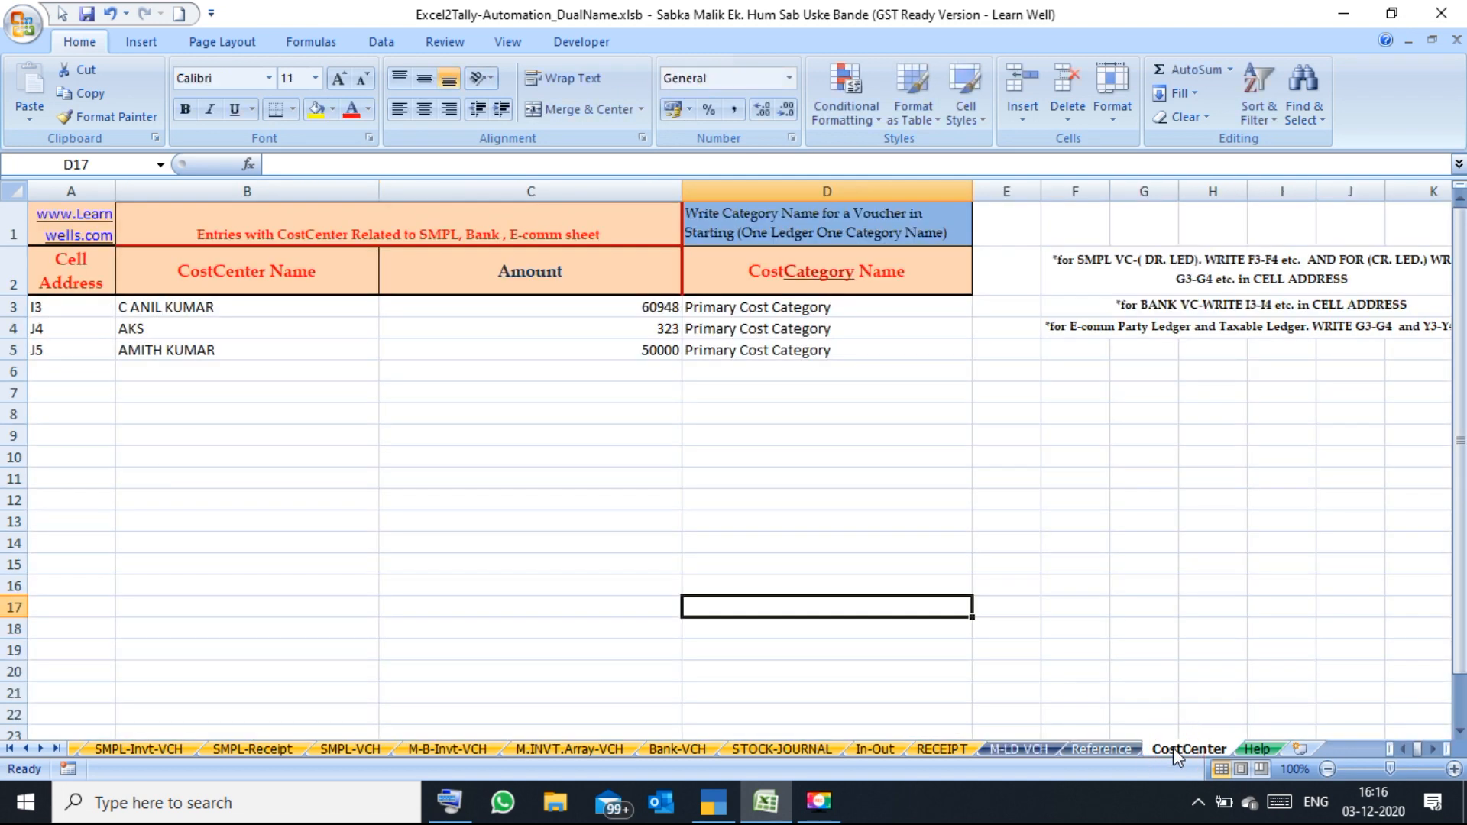
click(1098, 750)
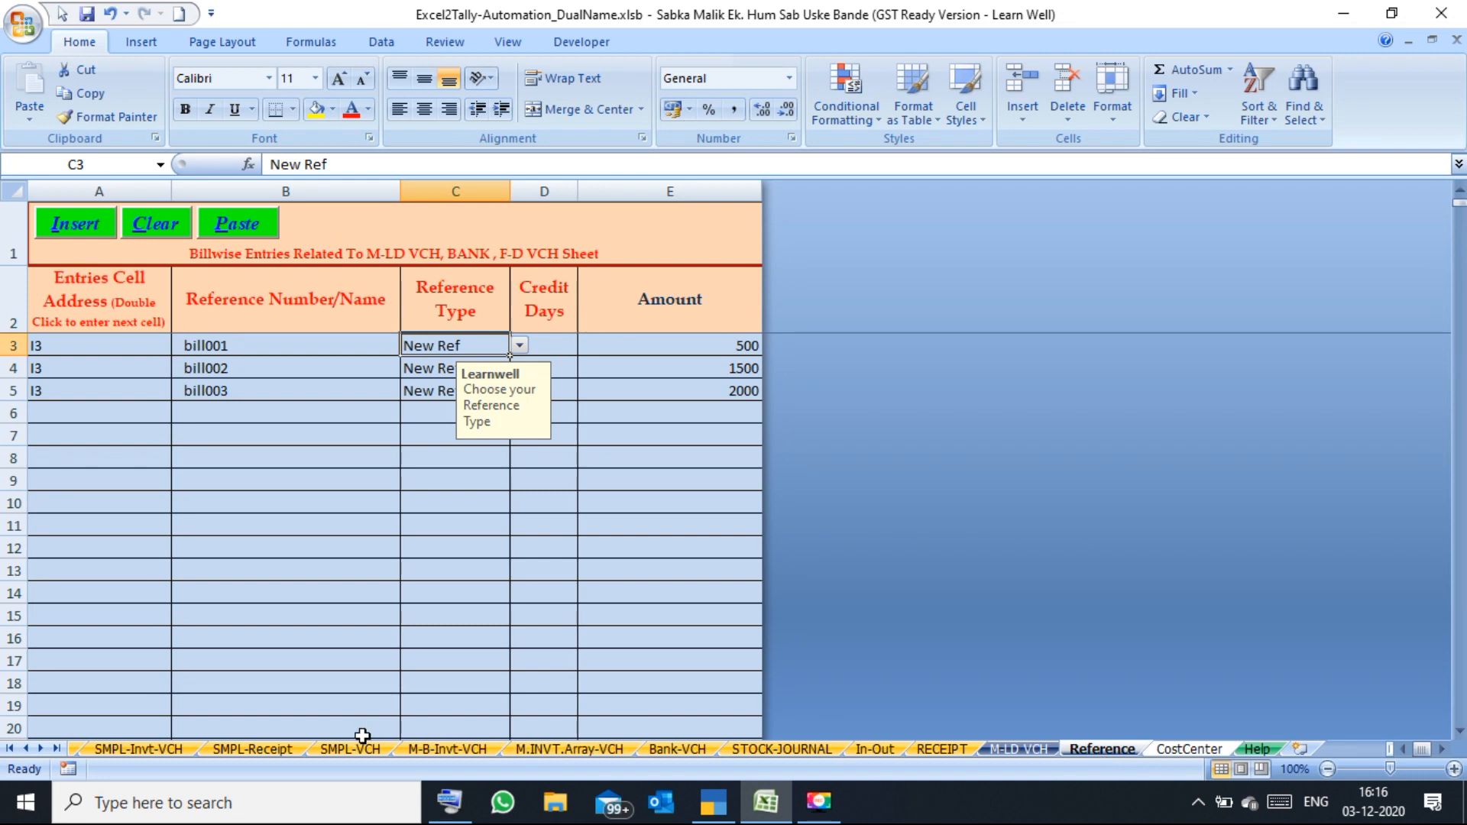
Look through the workbook's sheet names from the first sheet to the last.
click(14, 749)
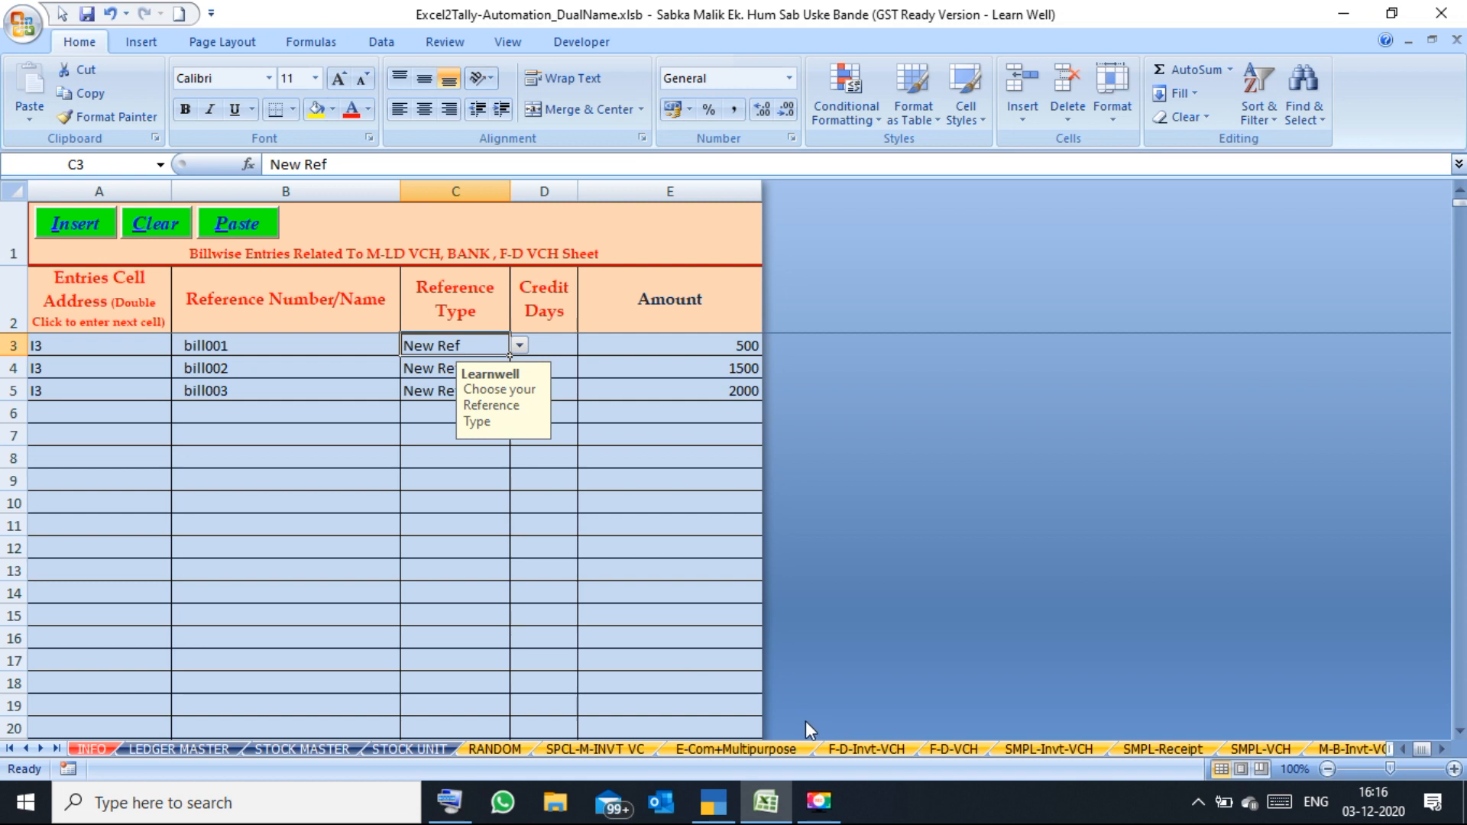
click(620, 682)
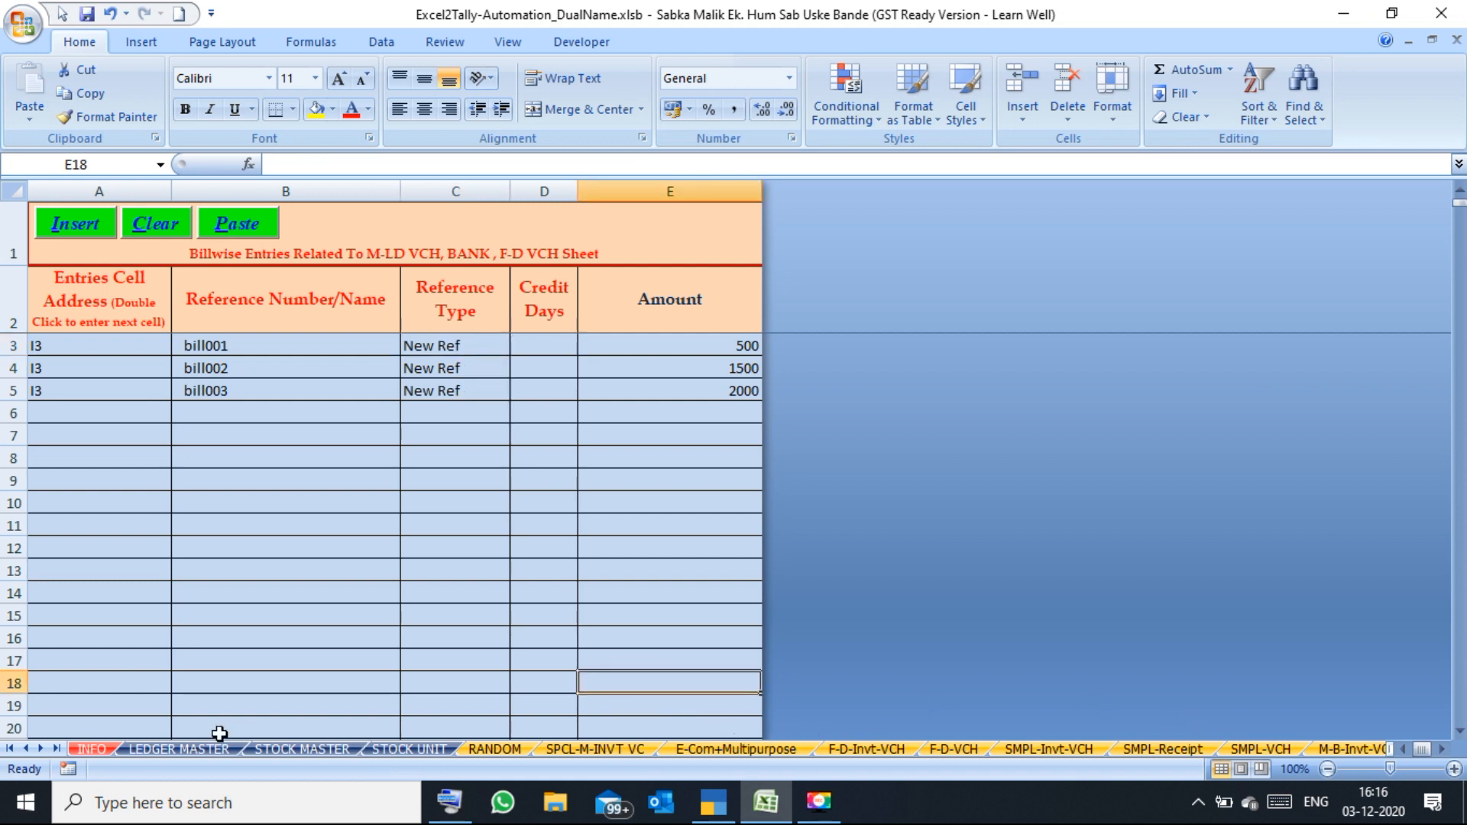
click(55, 748)
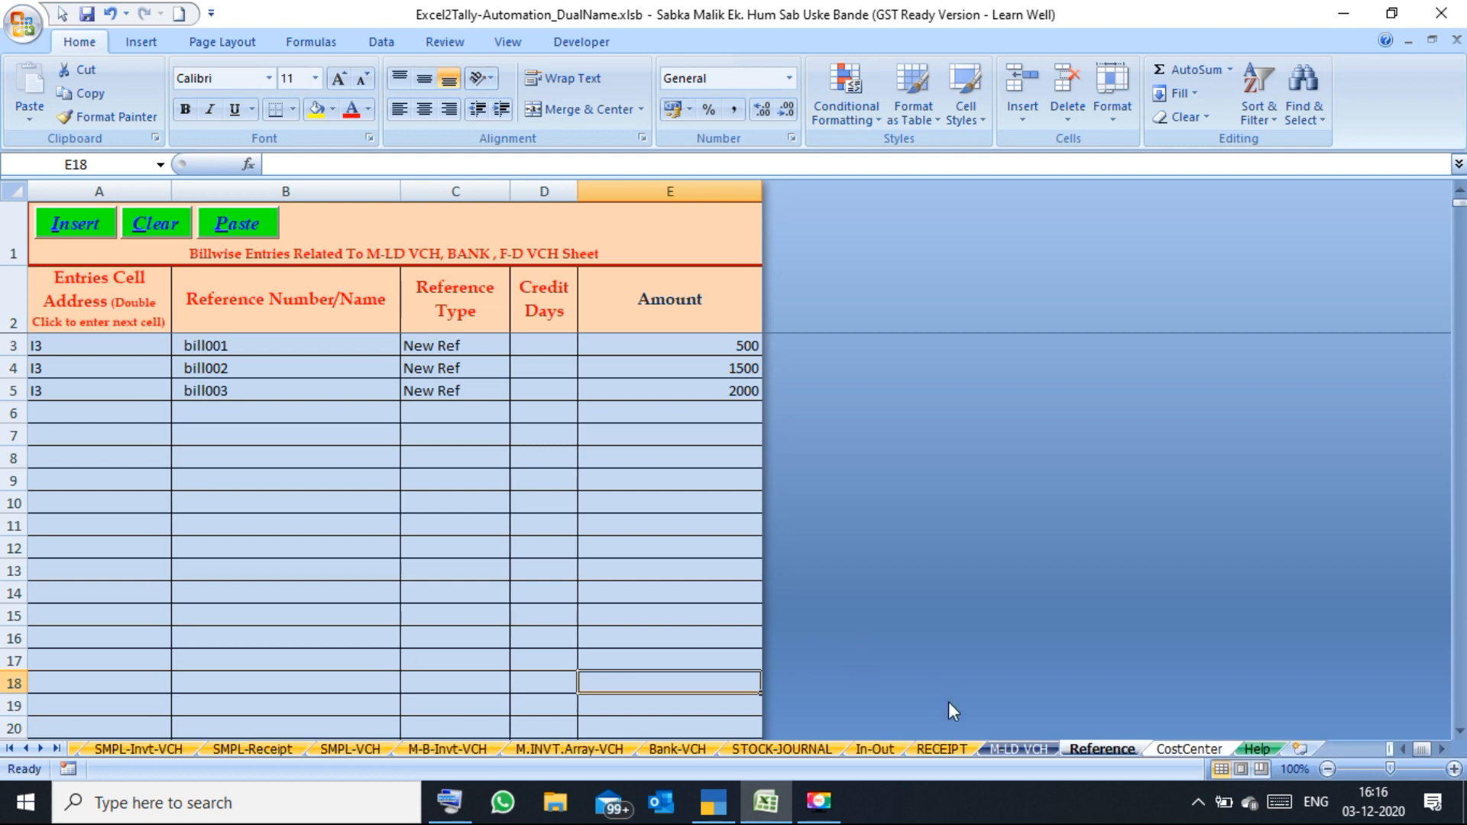
Return to the STOCK-JOURNAL sheet and select cell F10 below the entries.
click(793, 749)
click(881, 468)
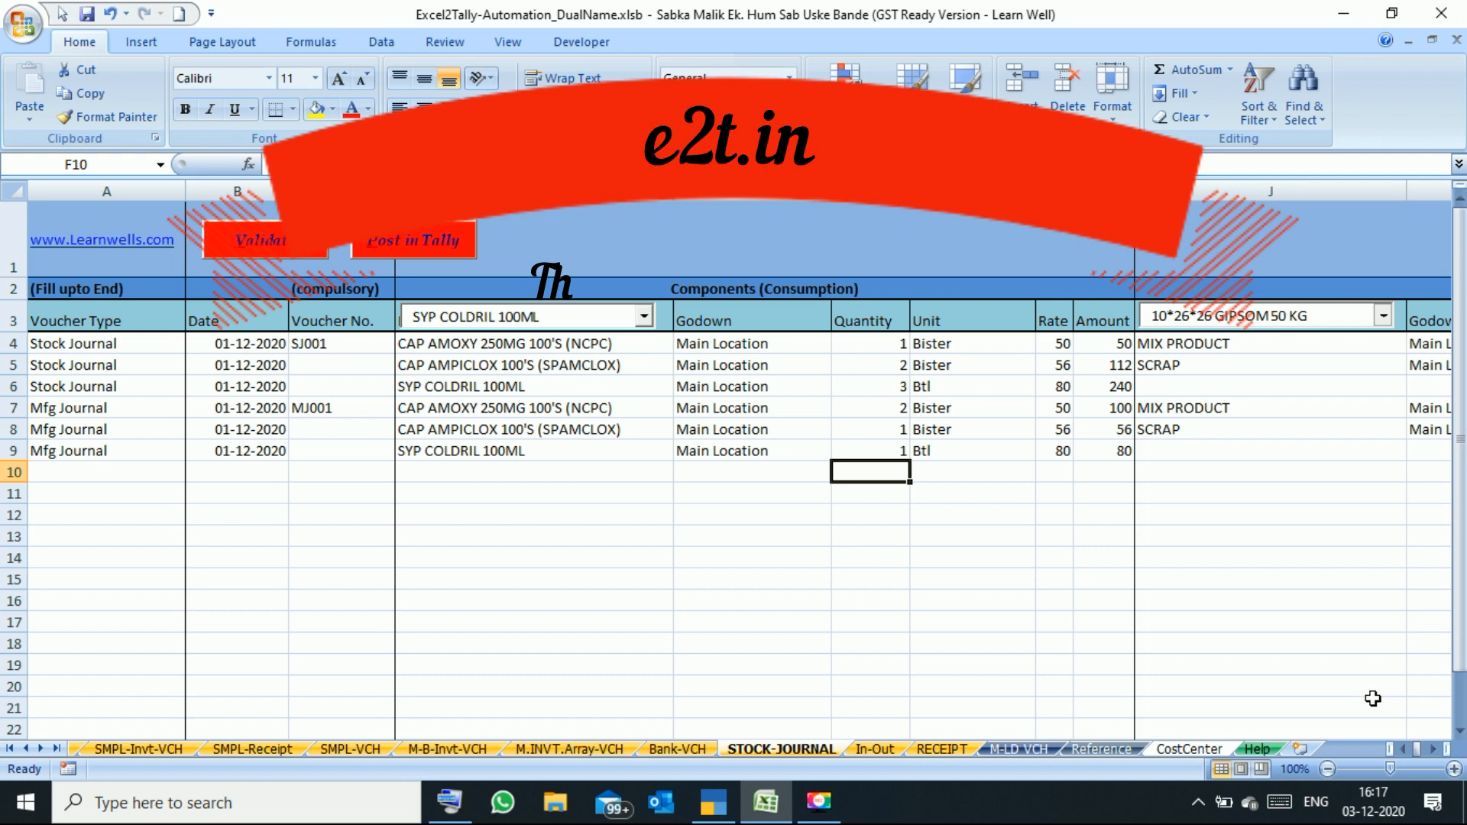
click(1393, 749)
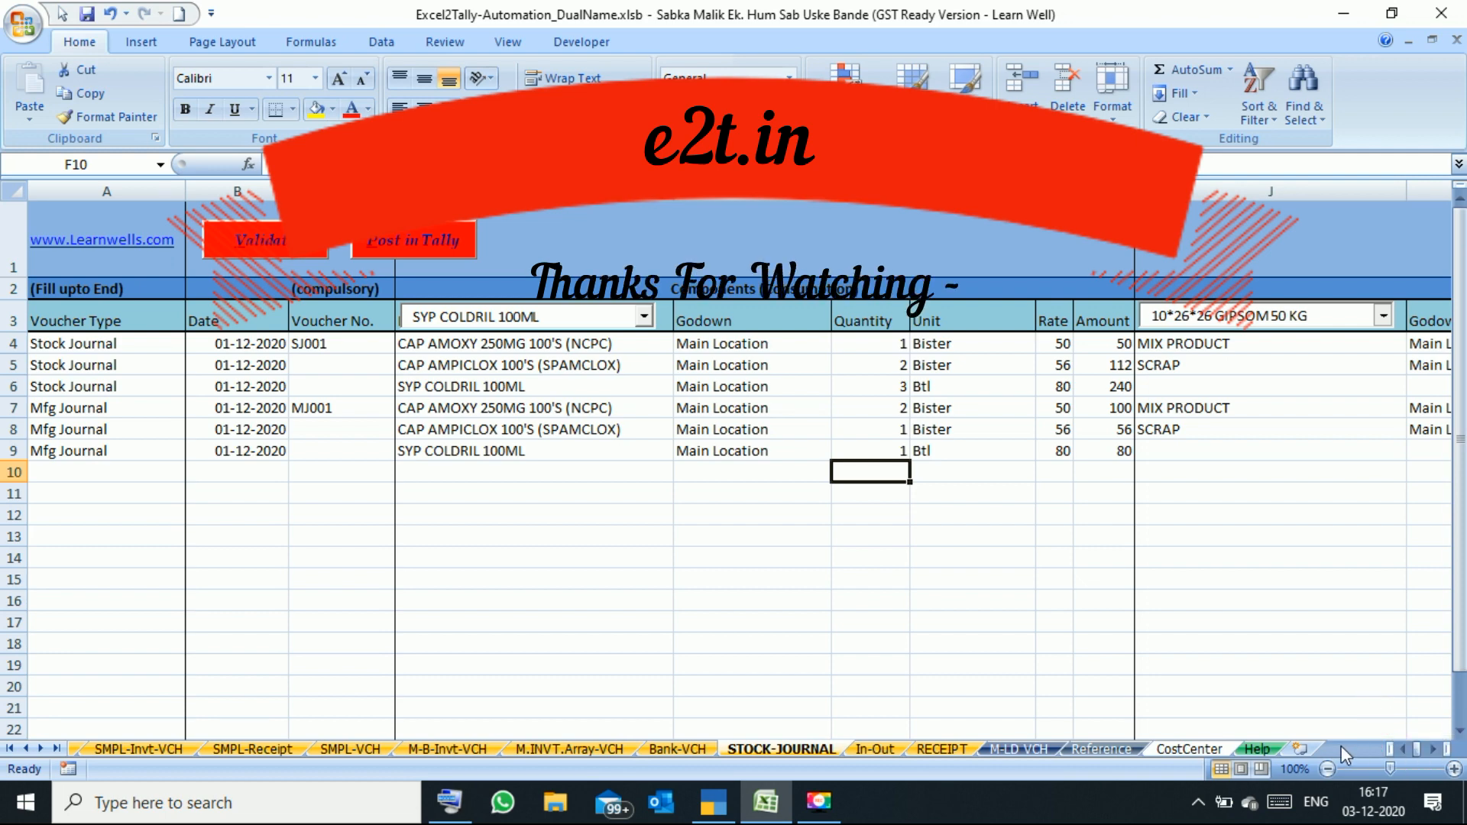